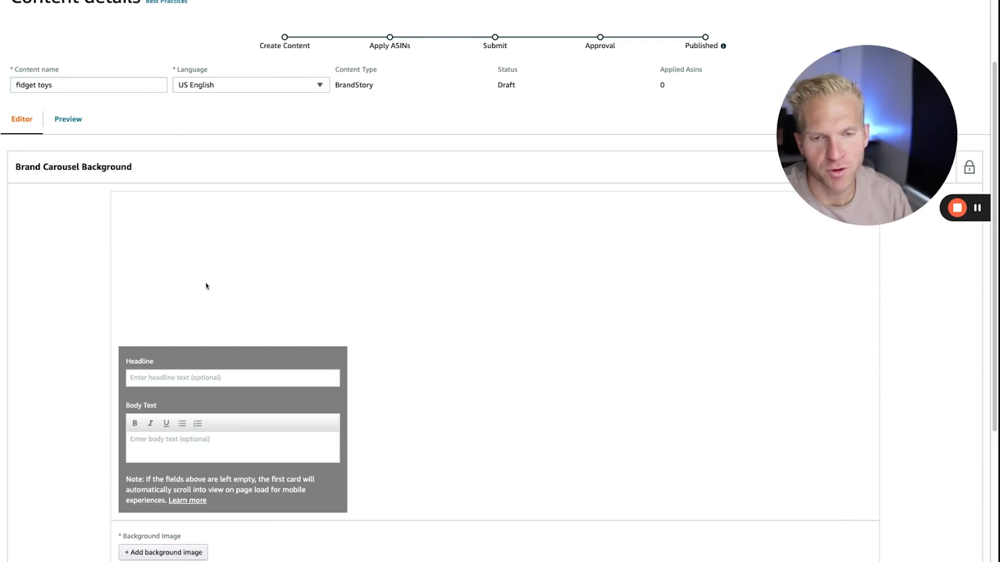
# Check the desktop and mobile size requirements for the Brand Carousel background image, leaving without adding one.
pyautogui.scroll(-1, 204, 284)
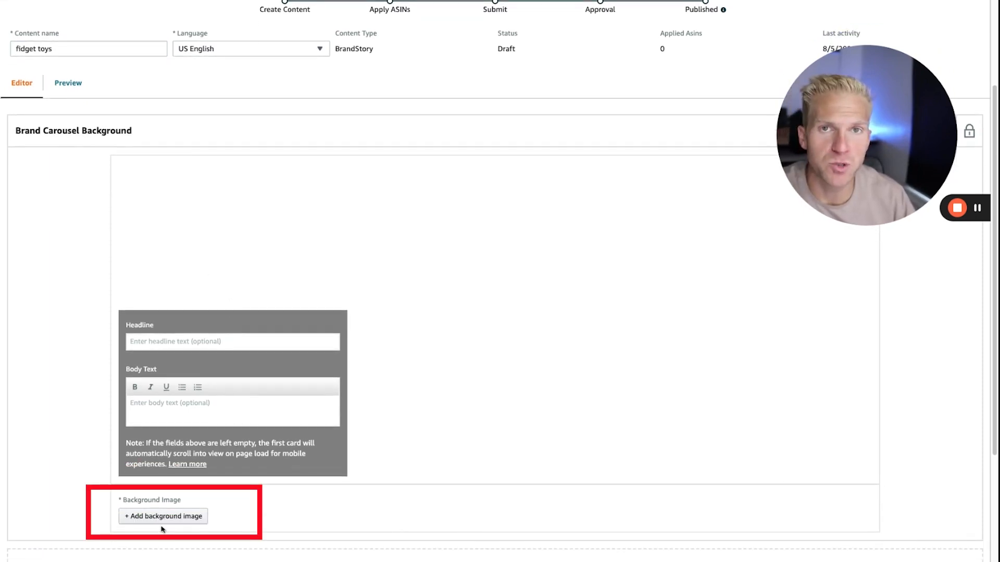
pyautogui.click(160, 518)
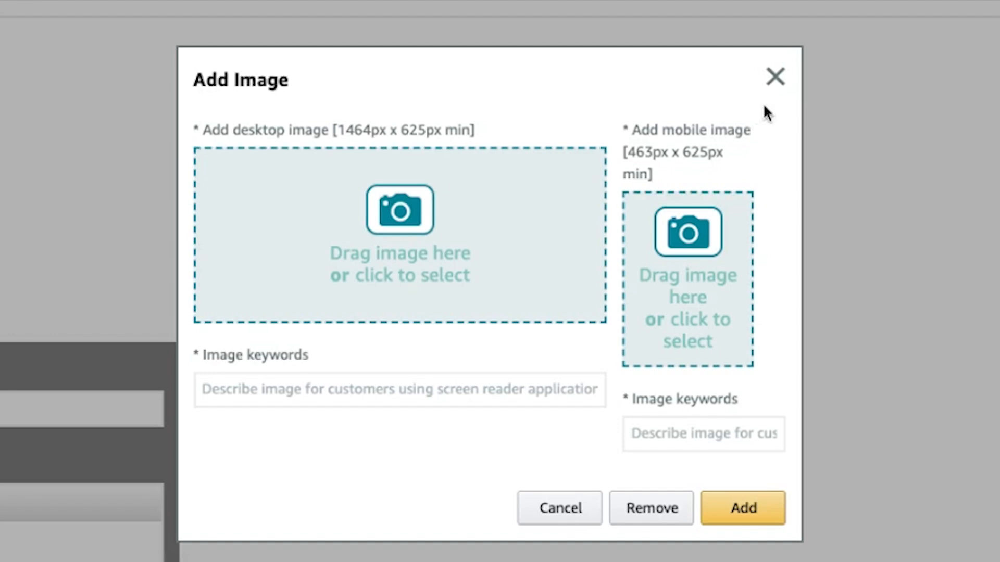
pyautogui.click(774, 77)
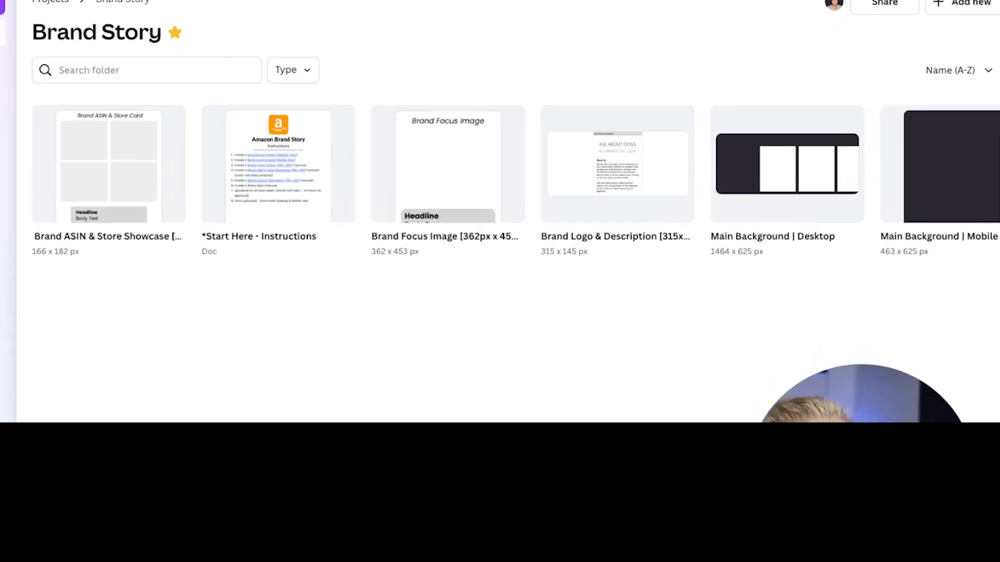
# Switch to Canva and review the Brand Story instructions document and the Main Background | Desktop design.
pyautogui.moveTo(237, 259)
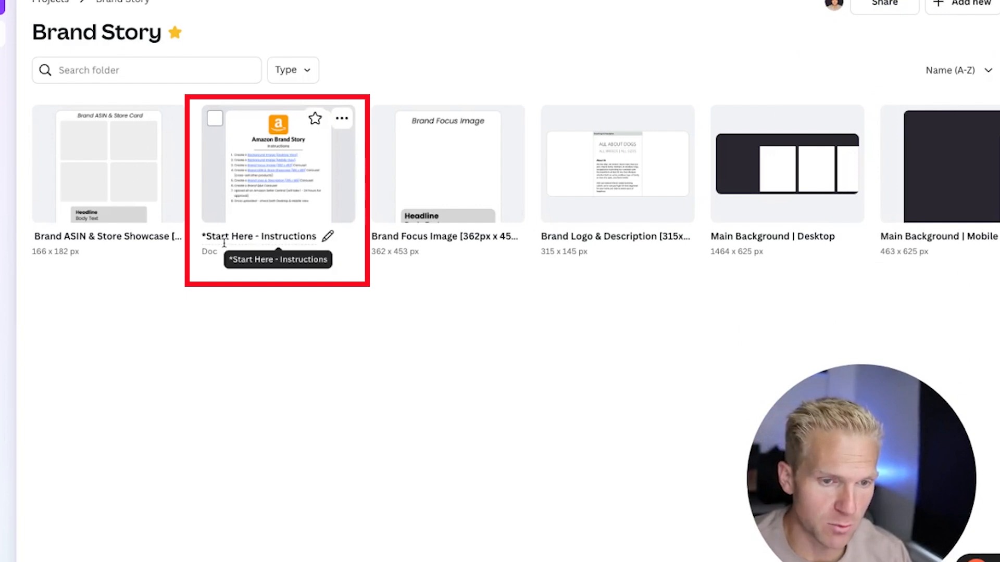
pyautogui.hotkey('ctrl', 'Tab')
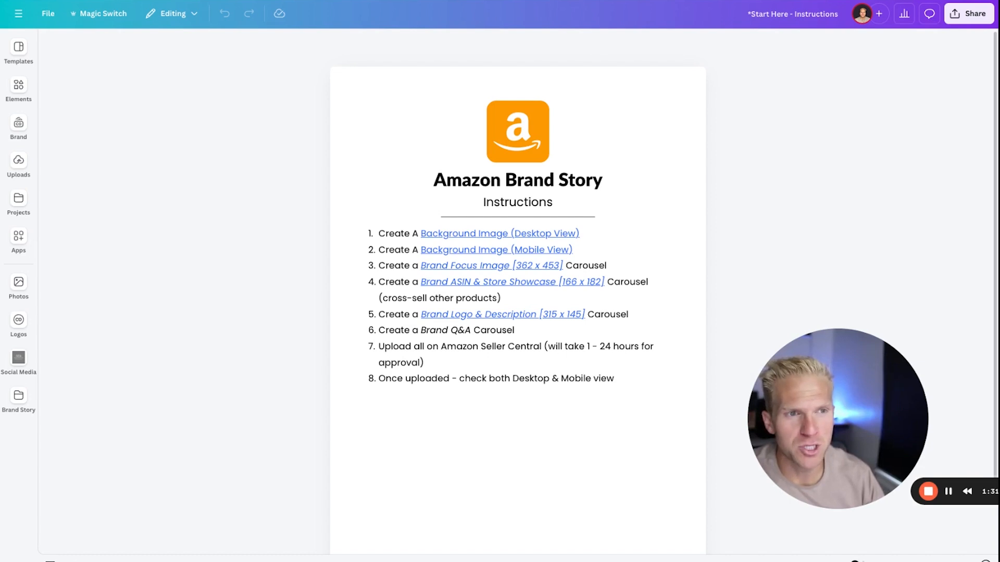
pyautogui.hotkey('ctrl', 'Tab')
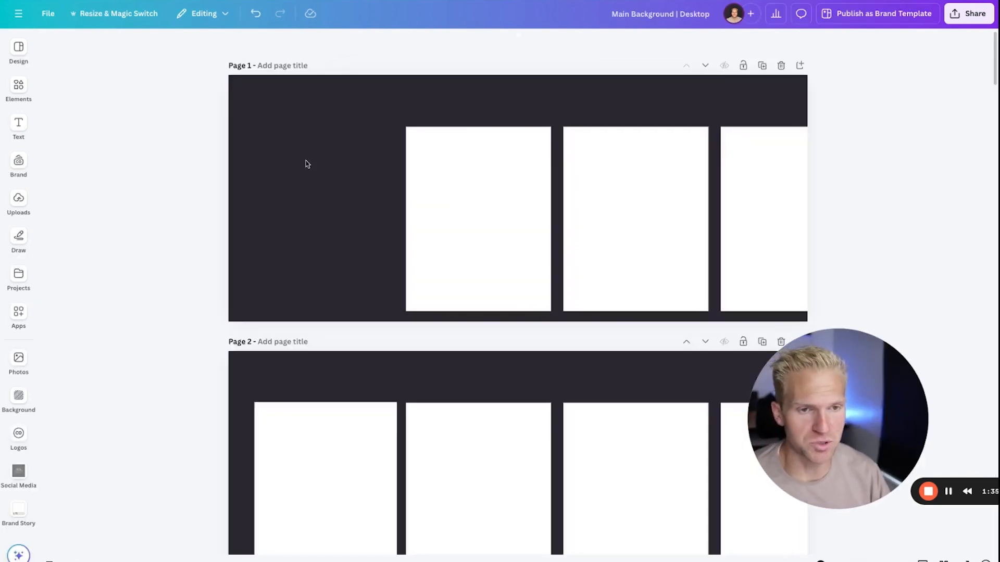
# Browse the Google Images results for Amazon Brand Story Graphic Templates, then return to the Main Background | Desktop design in Canva.
pyautogui.hotkey('ctrl', 'Tab')
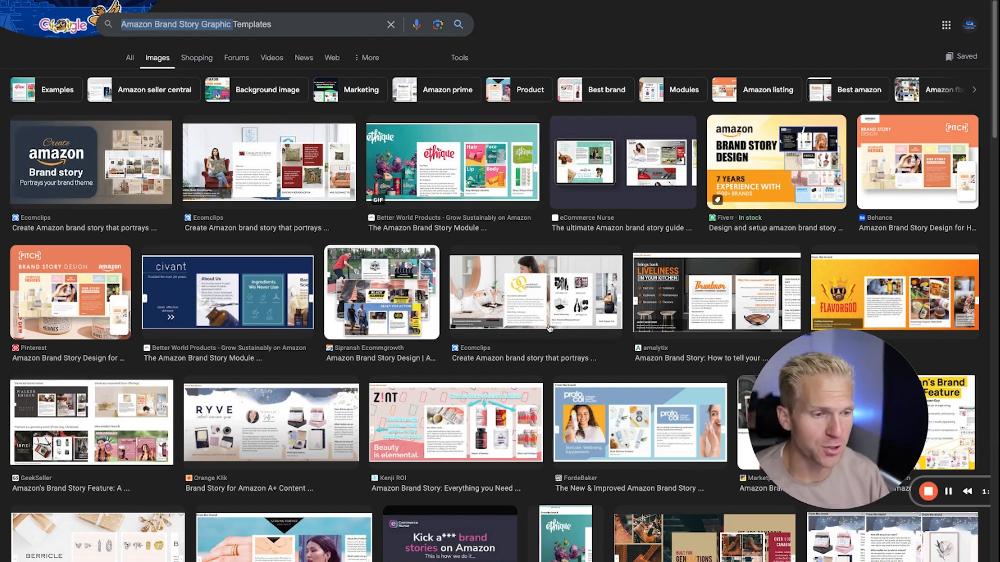
pyautogui.scroll(-2, 549, 328)
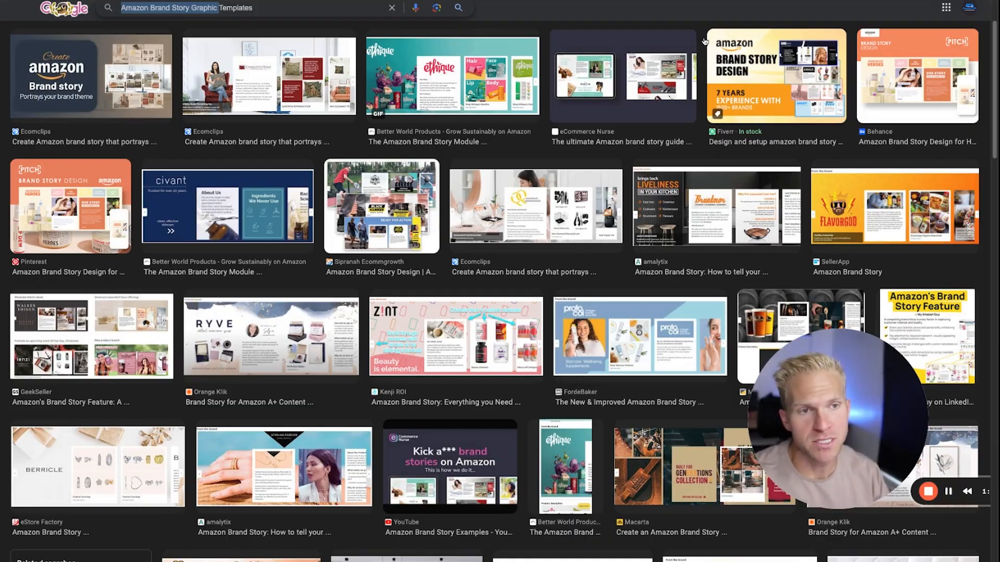
pyautogui.hotkey('ctrl', 'Tab')
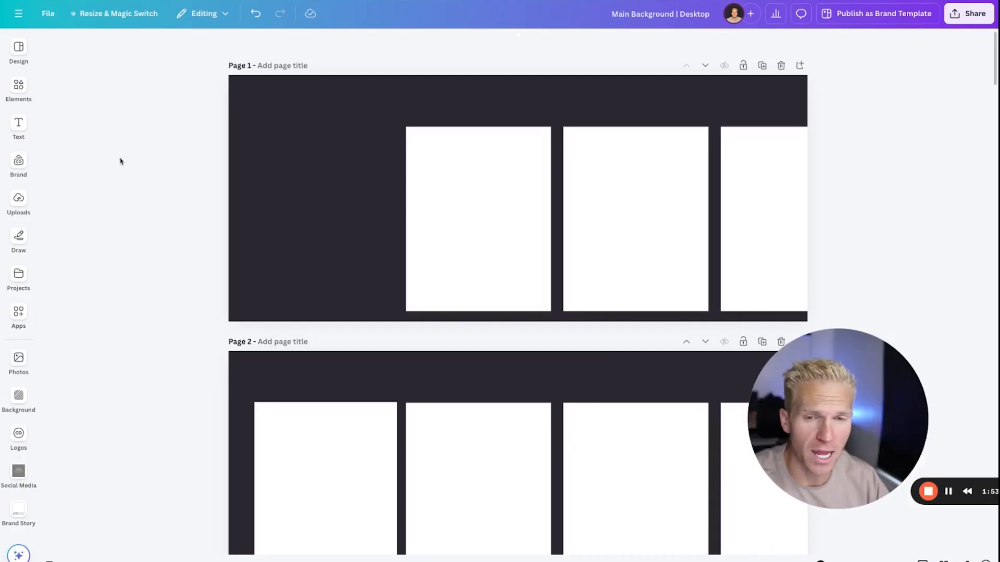
# Browse the available background images and categories for the desktop design.
pyautogui.click(19, 398)
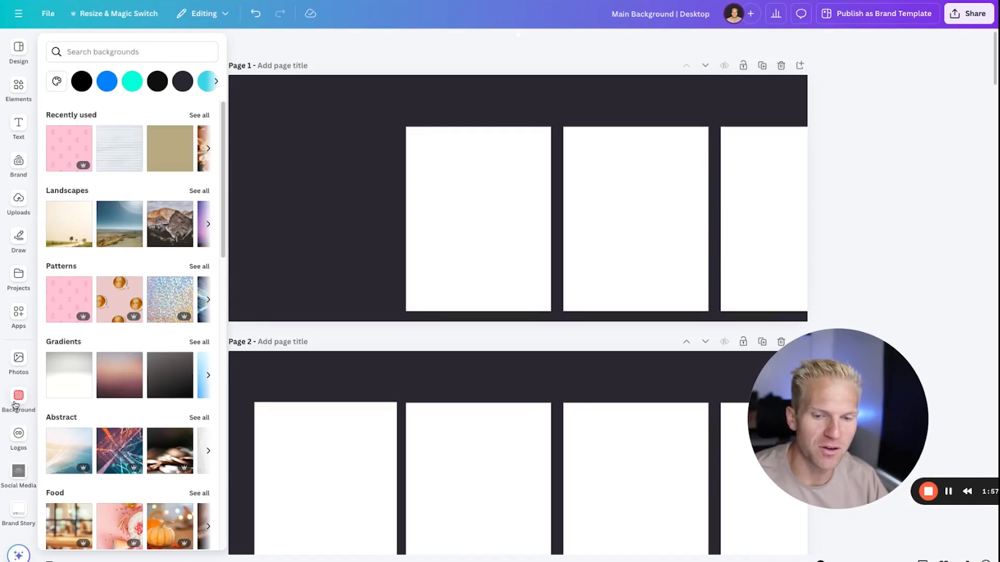
pyautogui.scroll(-10, 134, 362)
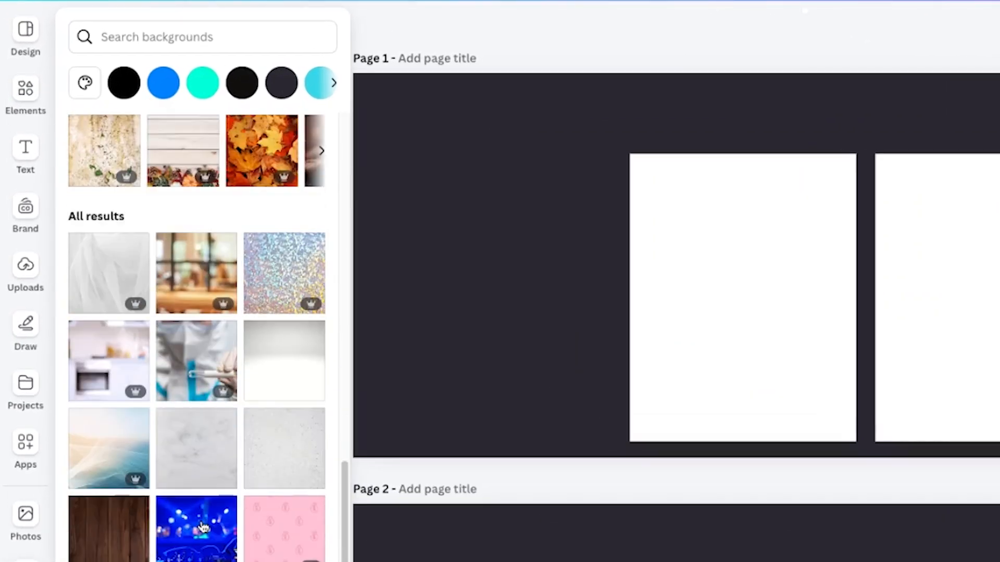
pyautogui.scroll(-5, 202, 527)
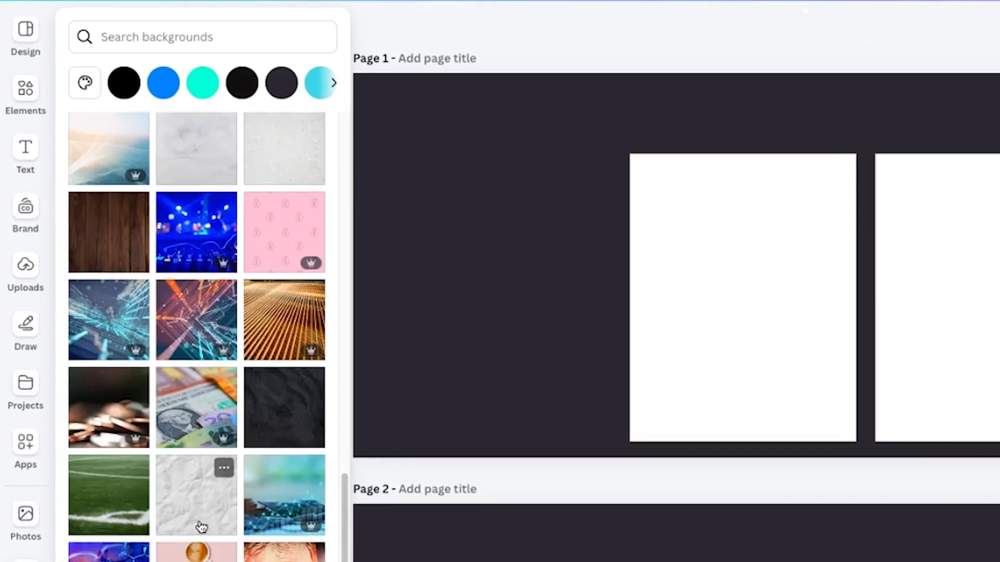
pyautogui.scroll(15, 203, 521)
# Look through the ready-made design templates and return to page 1 of the desktop design.
pyautogui.click(18, 52)
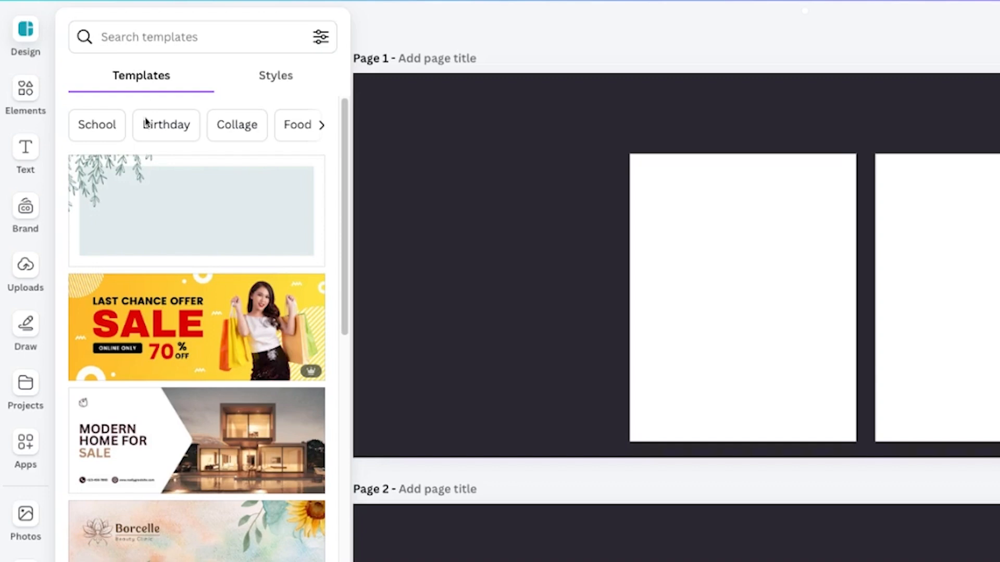
pyautogui.scroll(-6, 168, 446)
pyautogui.scroll(-18, 178, 443)
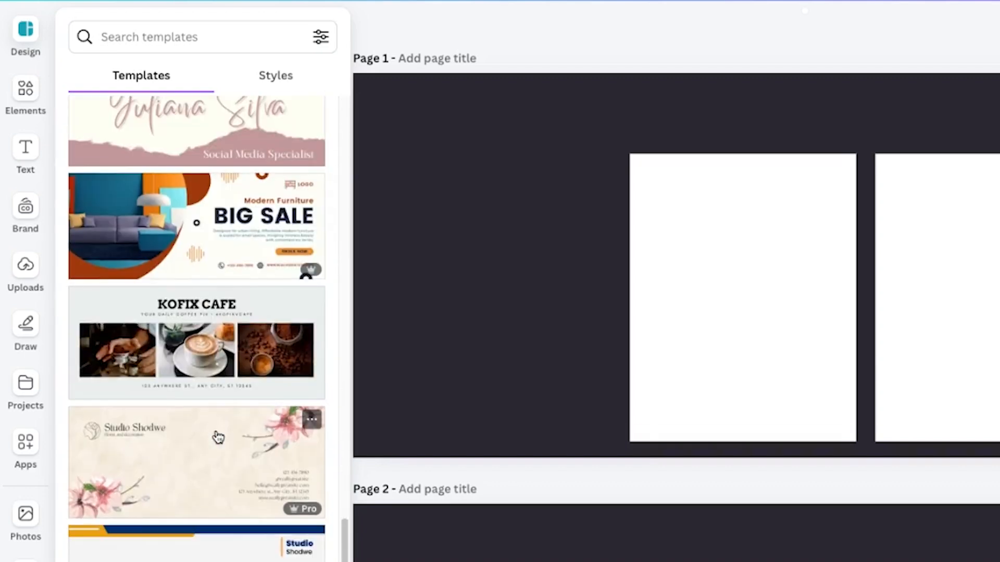
pyautogui.scroll(-1, 216, 437)
pyautogui.click(554, 245)
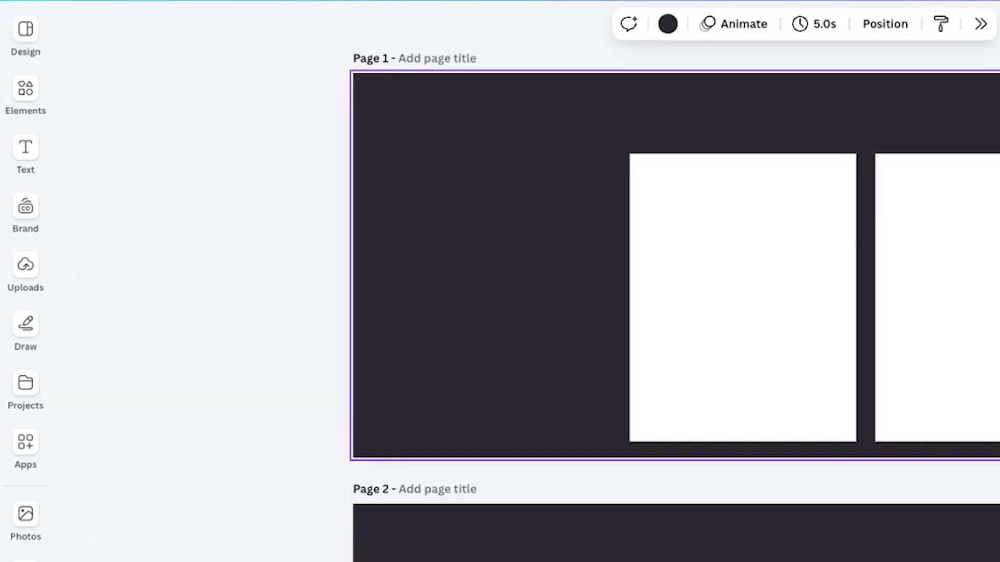
# Compare the blank card layouts on pages 1 and 2 with the Fidget Toys example on page 3.
pyautogui.scroll(-3, 549, 480)
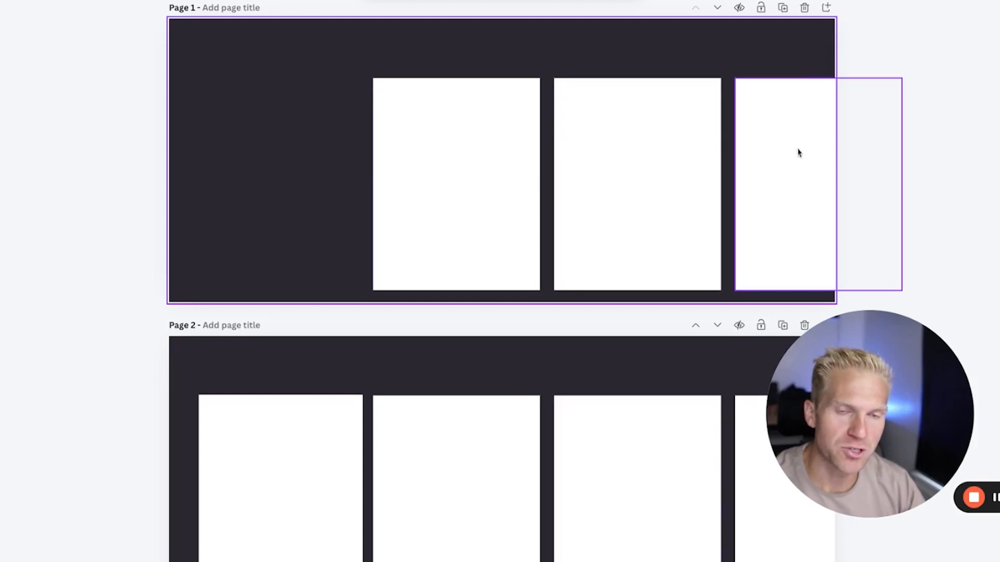
pyautogui.scroll(-2, 310, 212)
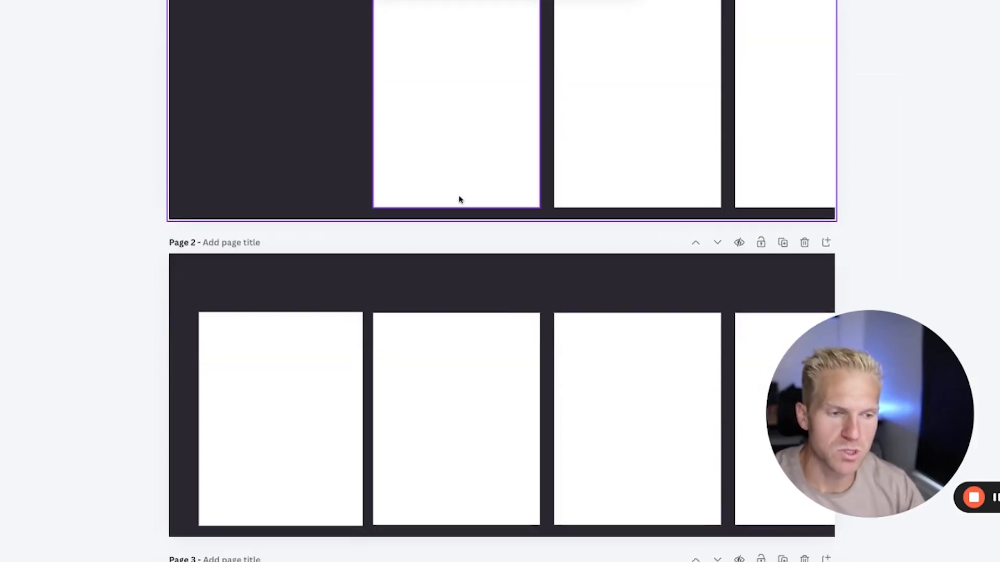
pyautogui.scroll(-2, 317, 216)
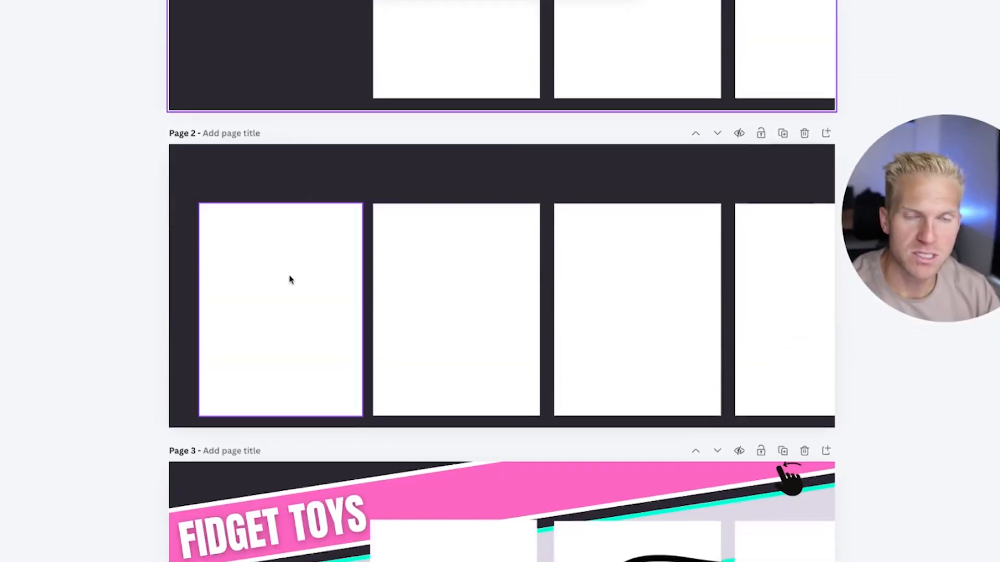
pyautogui.scroll(4, 287, 284)
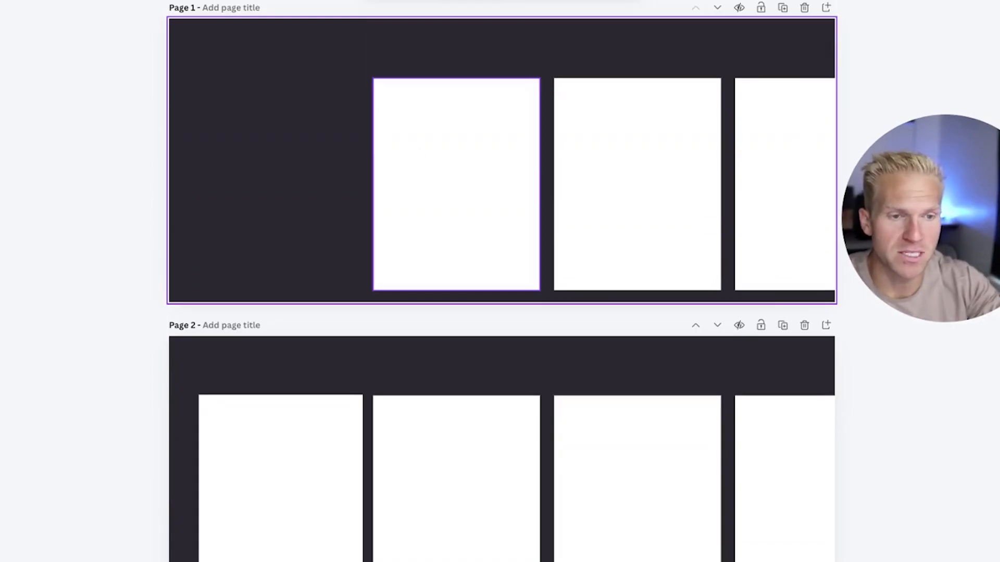
pyautogui.scroll(-13, 436, 185)
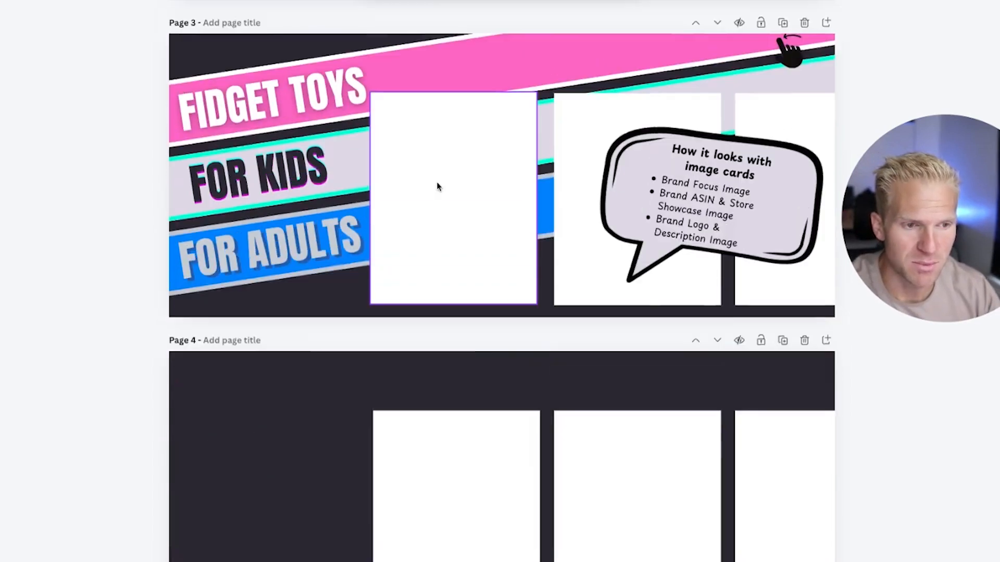
pyautogui.scroll(-20, 437, 186)
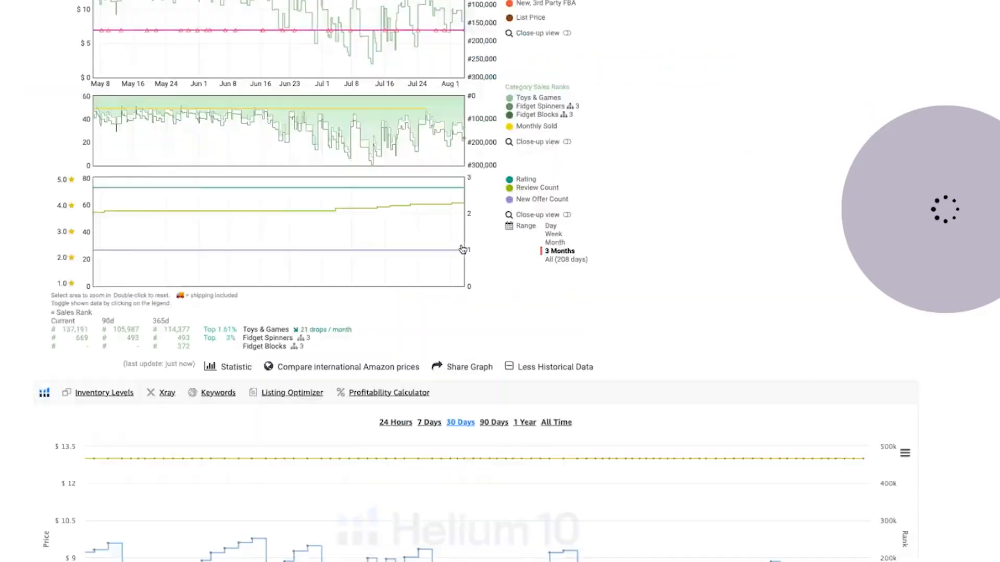
# Examine the fidget gun toy's Amazon listing, paging its From the brand carousel forward and back.
pyautogui.scroll(-20, 462, 250)
pyautogui.scroll(20, 463, 249)
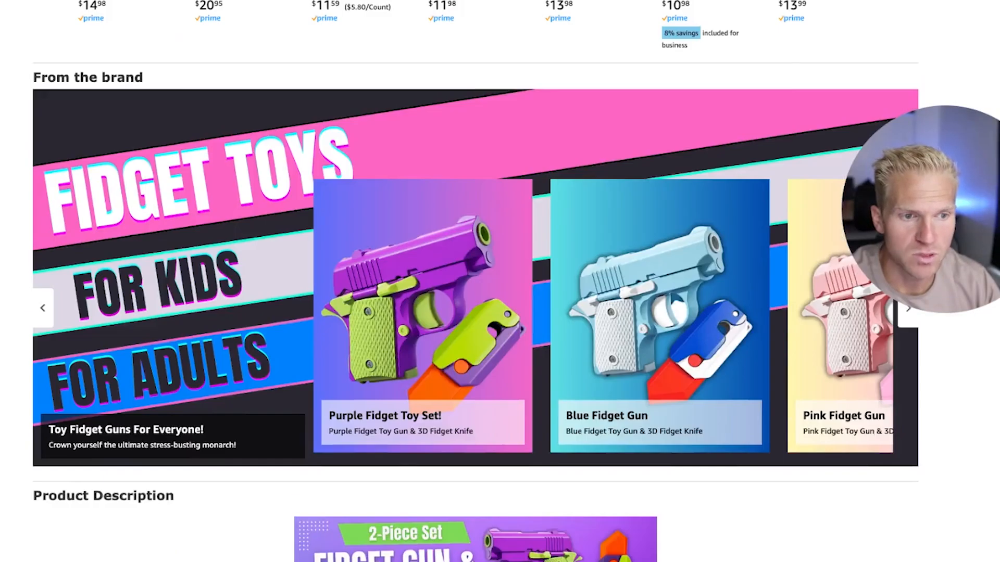
pyautogui.scroll(8, 426, 300)
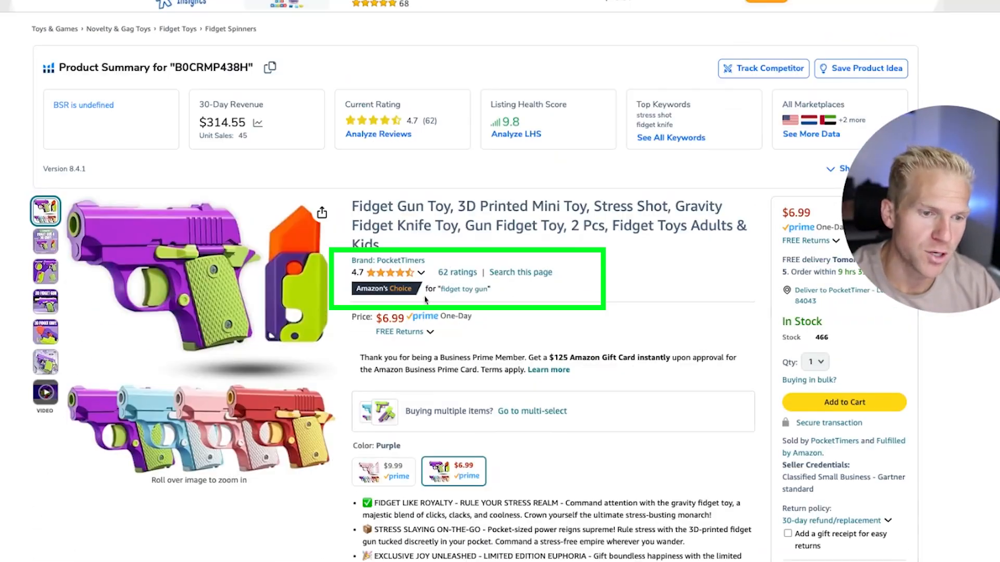
pyautogui.scroll(-7, 494, 293)
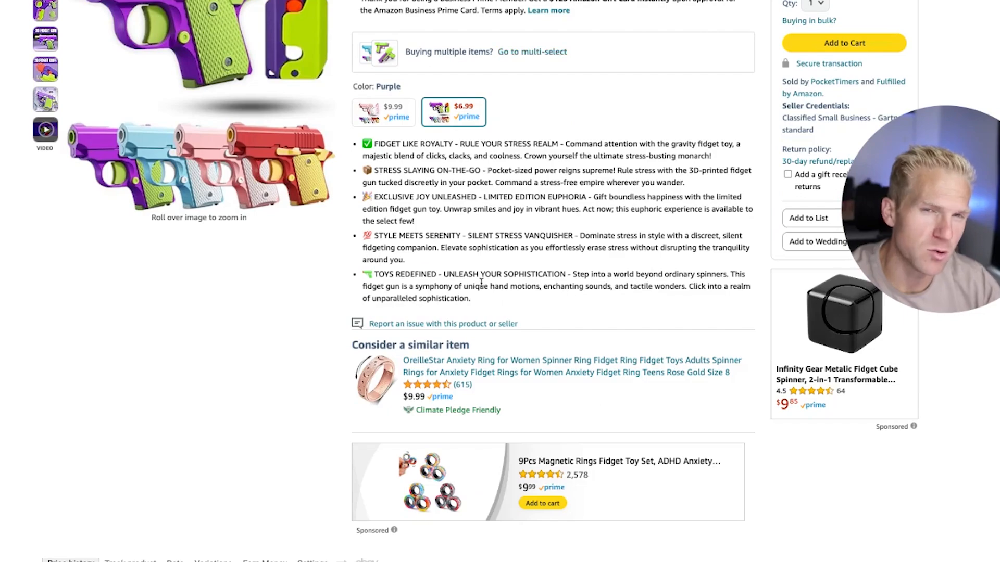
pyautogui.scroll(-20, 482, 282)
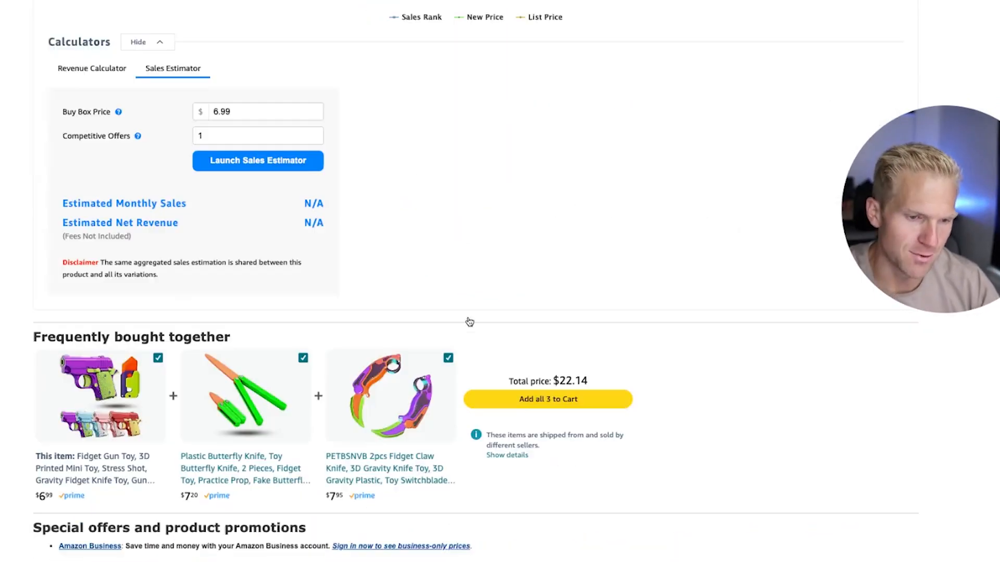
pyautogui.scroll(-10, 472, 323)
pyautogui.scroll(10, 145, 160)
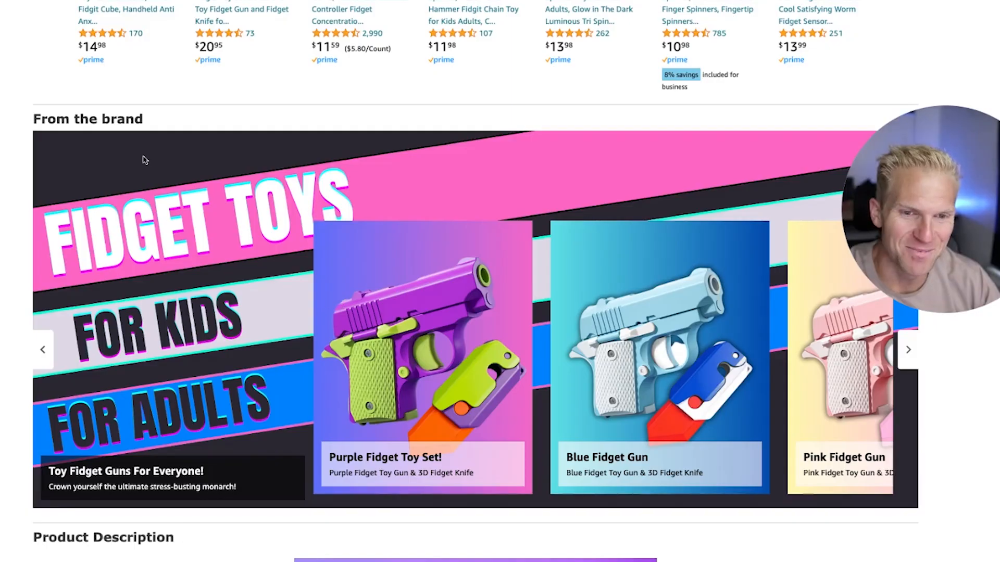
pyautogui.click(907, 350)
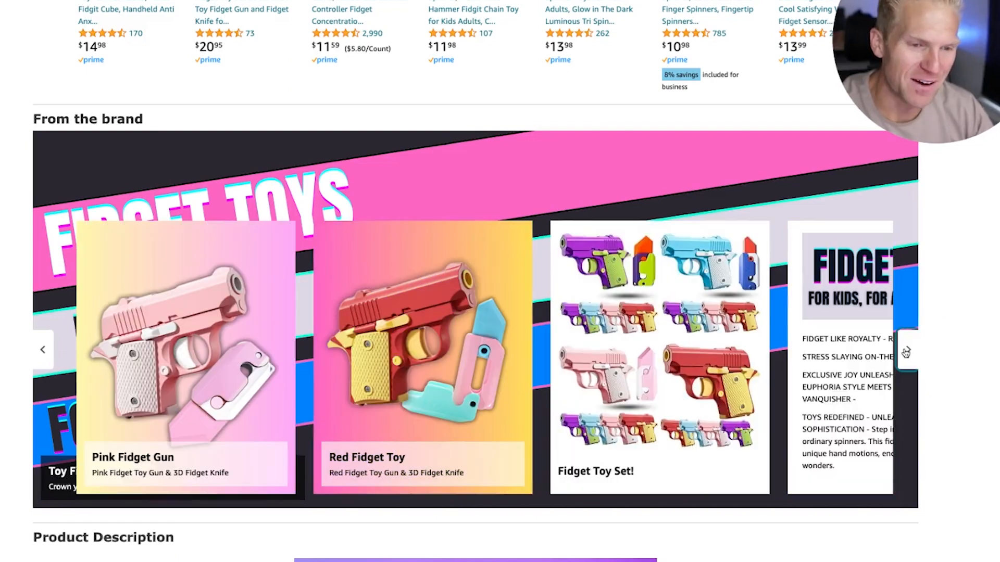
pyautogui.click(41, 351)
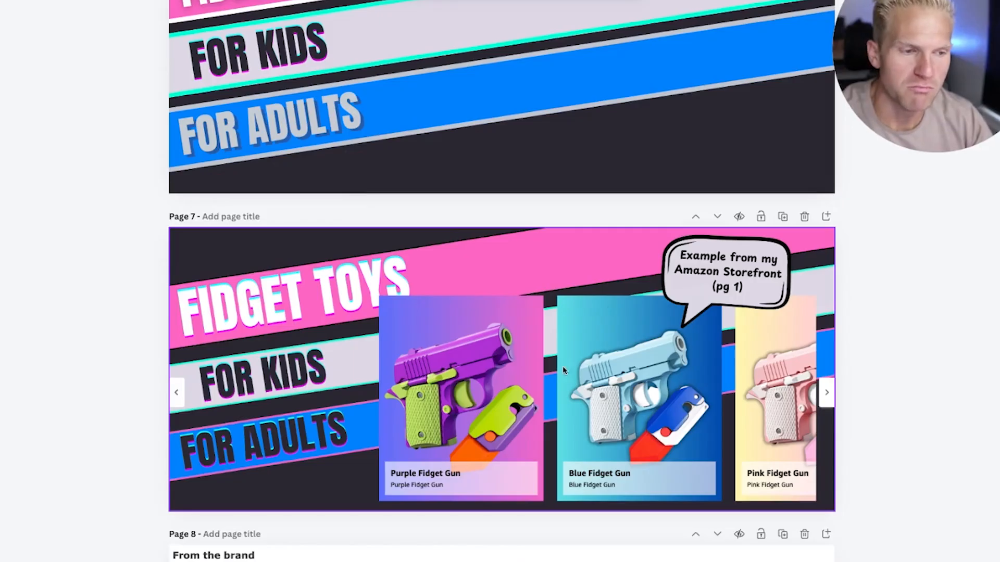
pyautogui.scroll(-7, 451, 337)
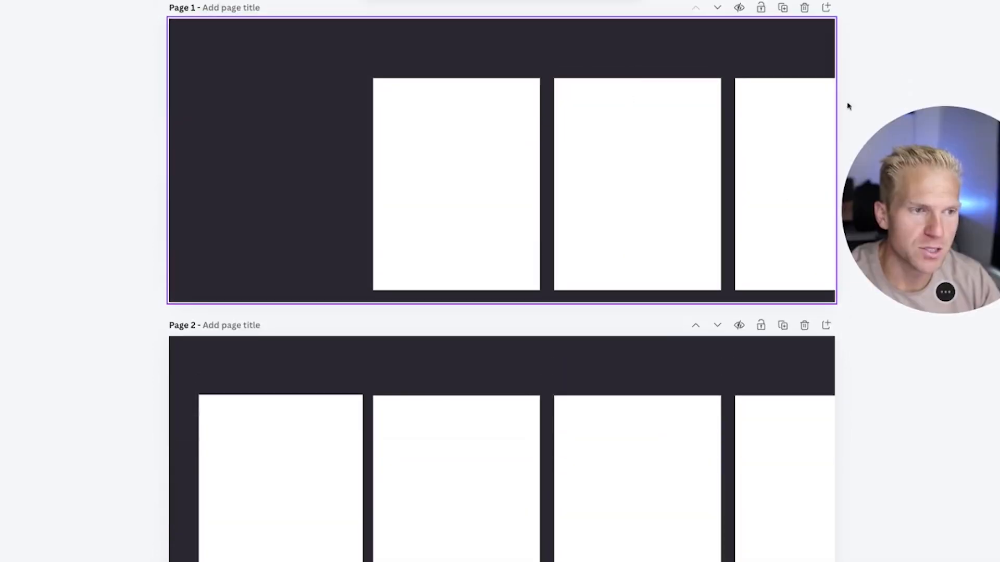
pyautogui.click(782, 326)
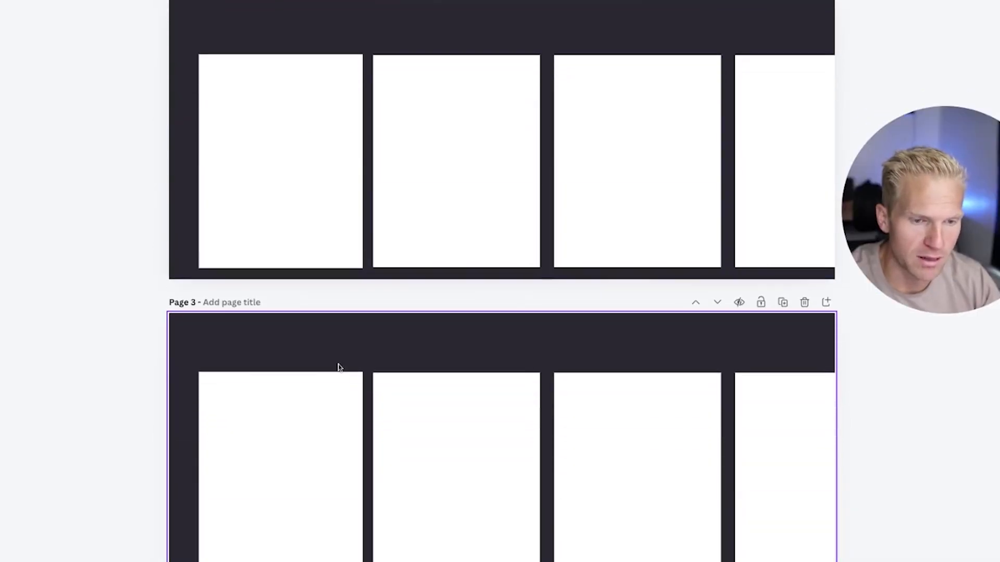
pyautogui.scroll(1, 339, 363)
pyautogui.press('super+z')
# Duplicate page 1 of the desktop background design and delete the white placeholder cards from the copy.
pyautogui.scroll(-5, 759, 354)
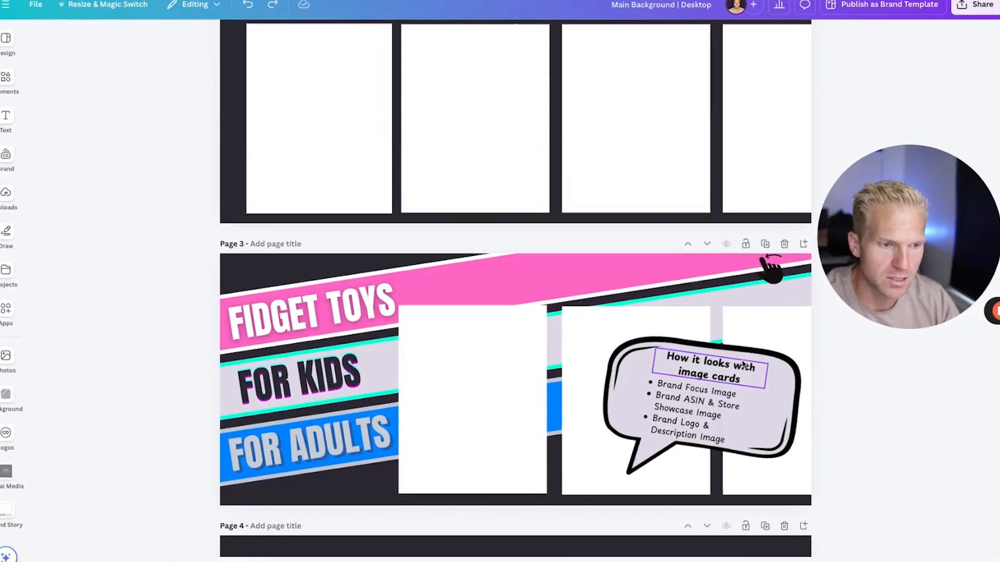
pyautogui.scroll(6, 734, 354)
pyautogui.click(760, 65)
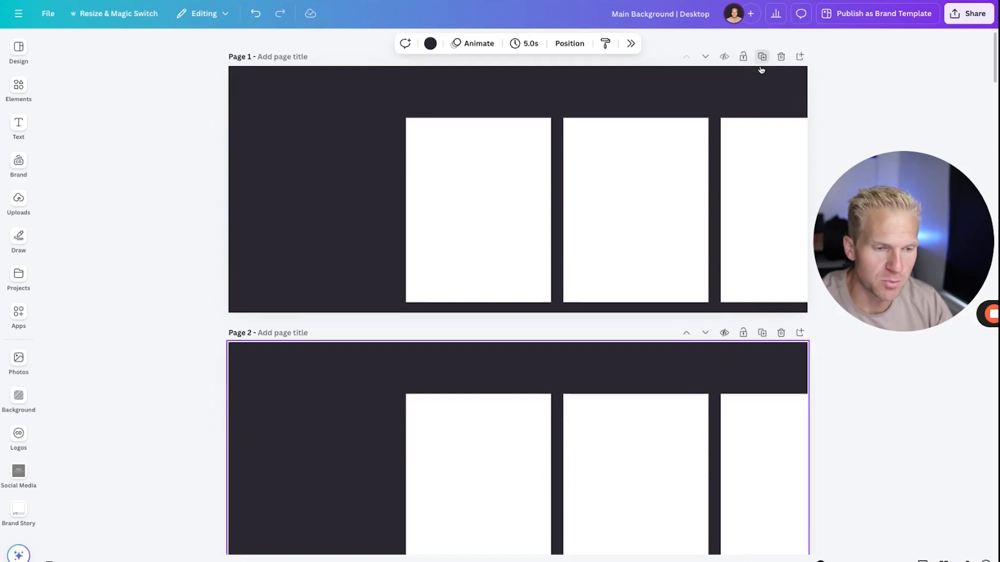
pyautogui.click(17, 88)
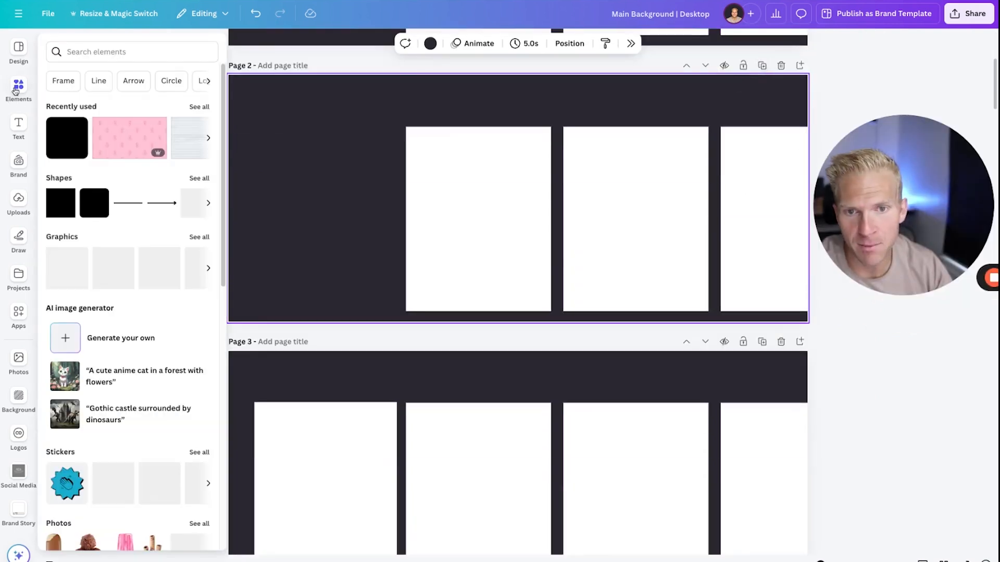
pyautogui.moveTo(378, 113)
pyautogui.mouseDown()
pyautogui.moveTo(570, 156)
pyautogui.moveTo(780, 229)
pyautogui.moveTo(379, 115)
pyautogui.mouseUp()
pyautogui.press('Delete')
# Apply the blue "We're Creative Business Solution Agency" banner template to the empty page 2.
pyautogui.click(18, 88)
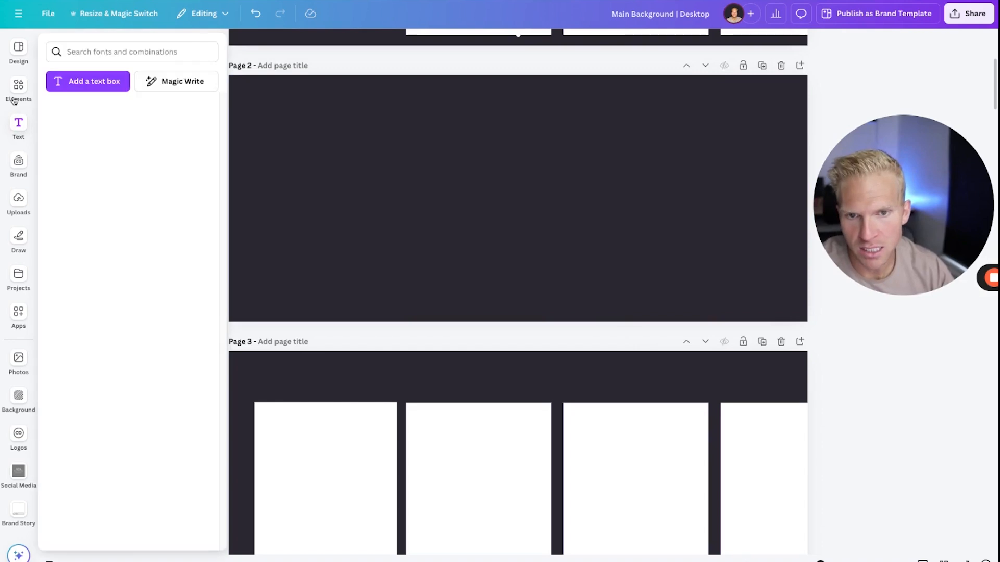
pyautogui.click(19, 50)
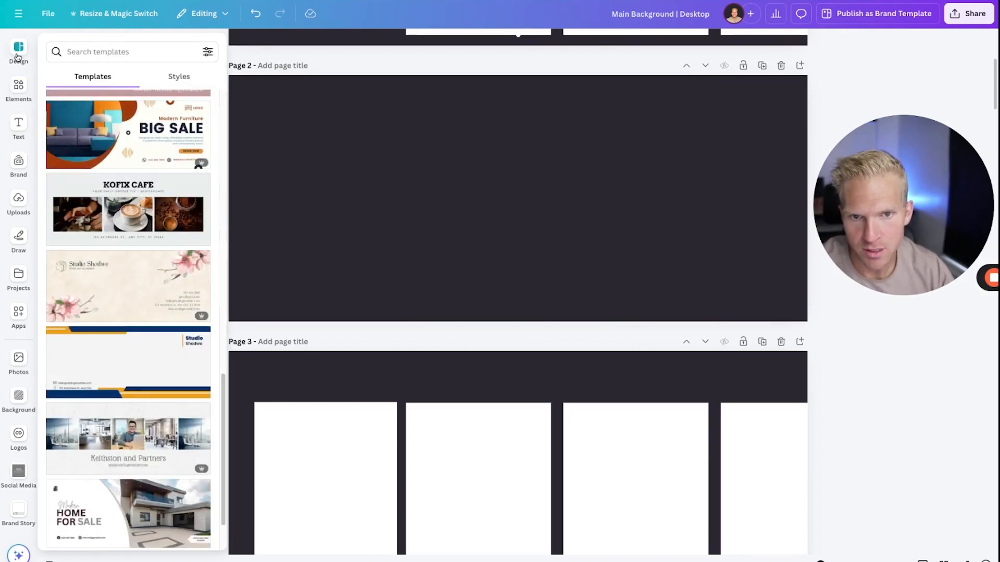
pyautogui.scroll(-10, 149, 340)
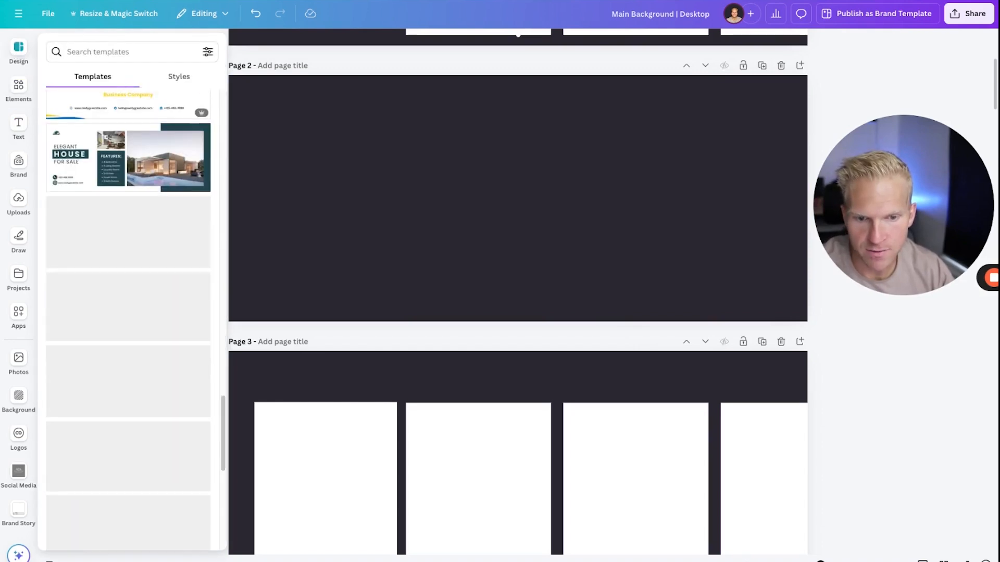
pyautogui.scroll(10, 198, 283)
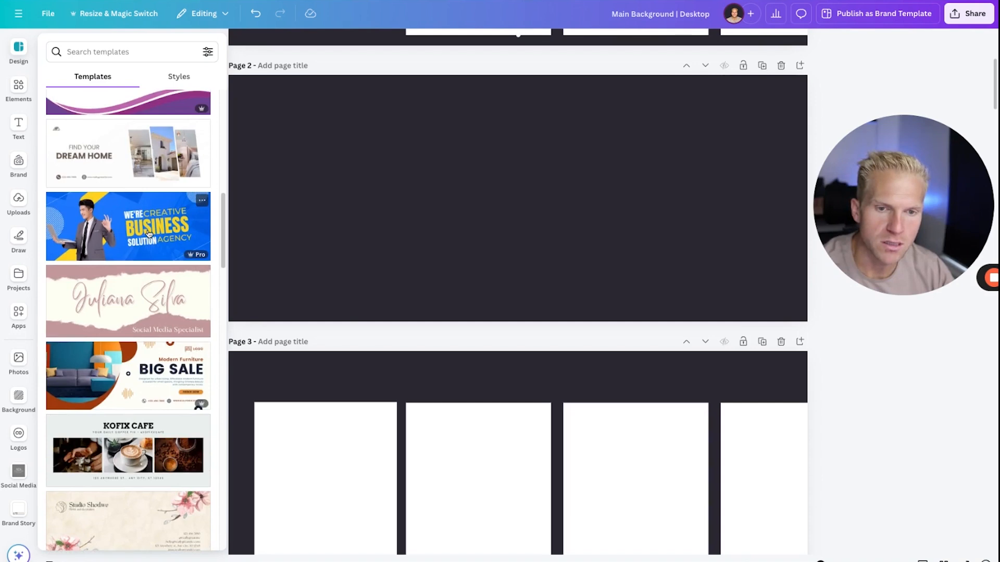
pyautogui.click(149, 234)
# Delete the businessman photo and the two yellow diagonal bars from page 2.
pyautogui.click(406, 191)
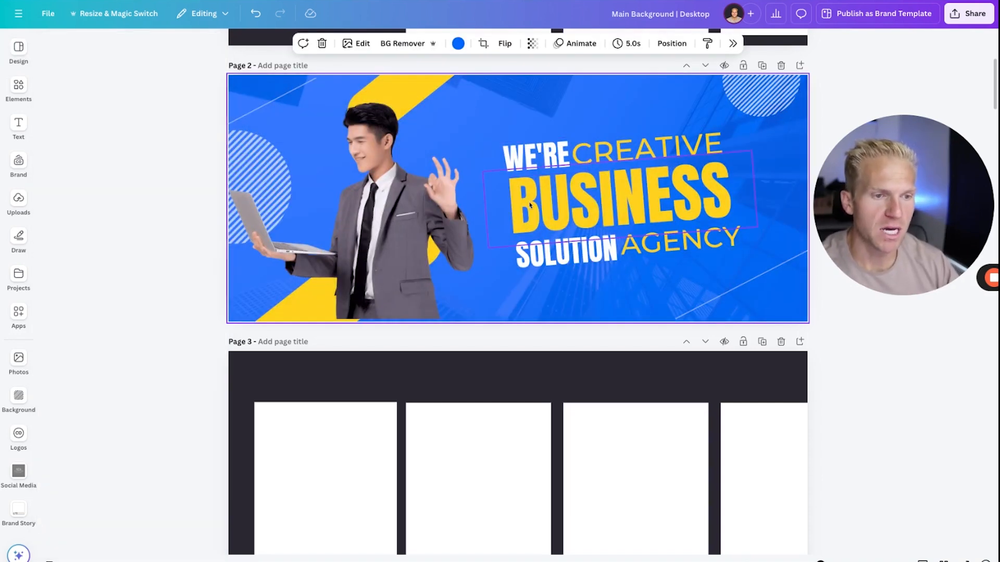
pyautogui.press('Delete')
pyautogui.click(397, 218)
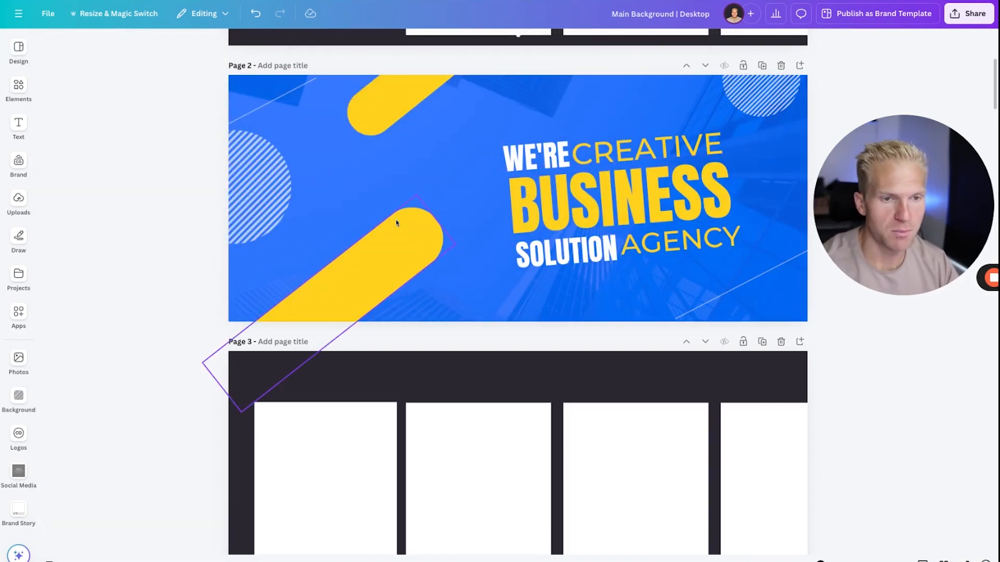
pyautogui.click(394, 228)
pyautogui.press('Delete')
pyautogui.click(370, 99)
pyautogui.press('Delete')
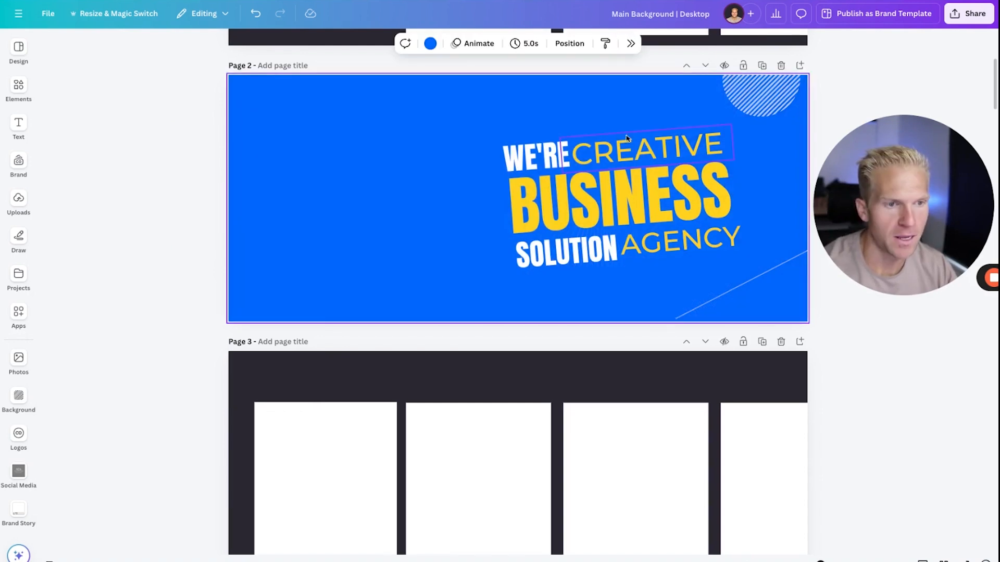
# Strip page 2 of the remaining decorations, background photo and surrounding text, keeping only the blue background and the BUSINESS heading.
pyautogui.click(750, 111)
pyautogui.press('Delete')
pyautogui.click(786, 259)
pyautogui.press('Delete')
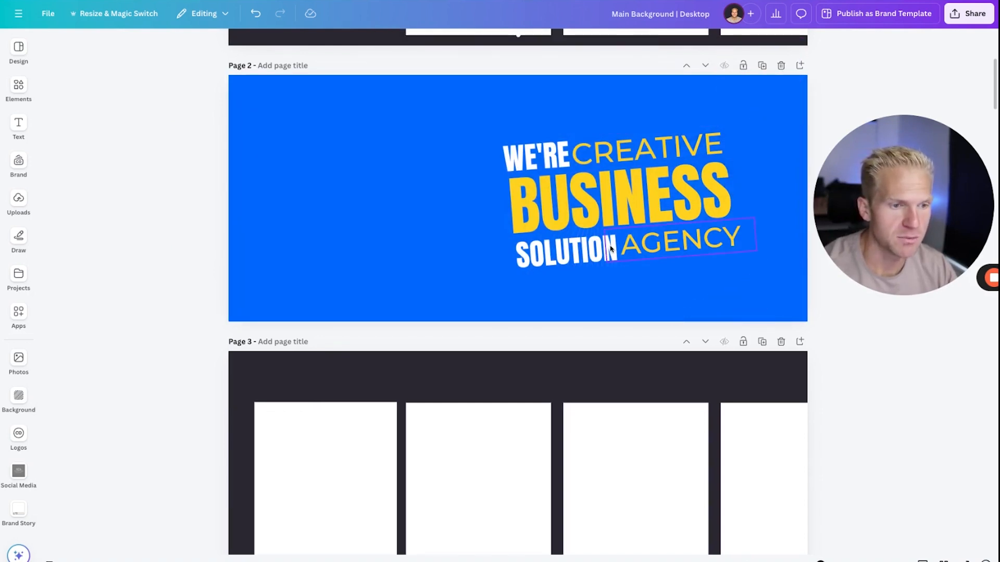
pyautogui.click(668, 251)
pyautogui.press('Delete')
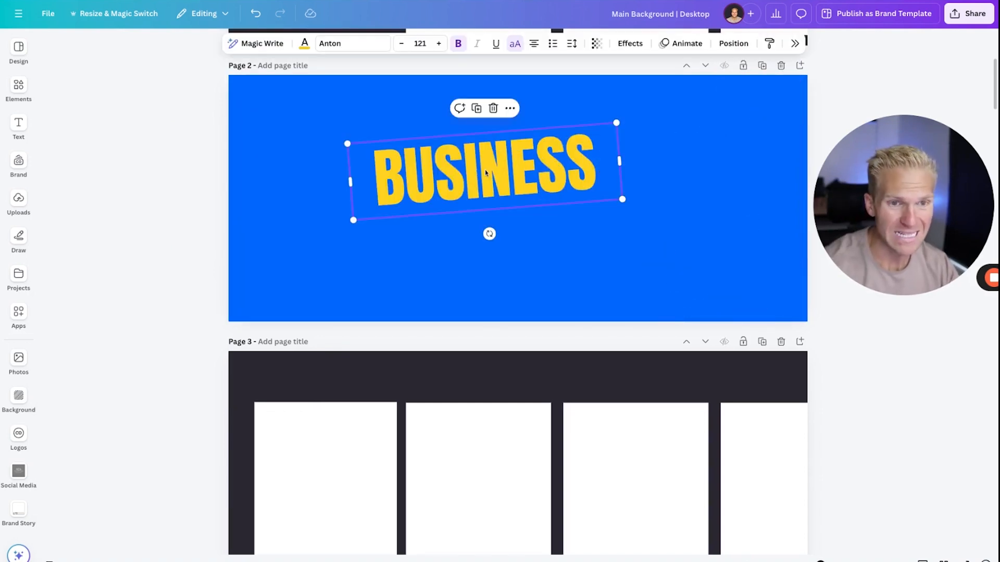
# Move the BUSINESS heading to the page's upper left, replace its text with FIDGET TOYS, and widen the text box to fit one line.
pyautogui.moveTo(586, 185); pyautogui.dragTo(482, 173)
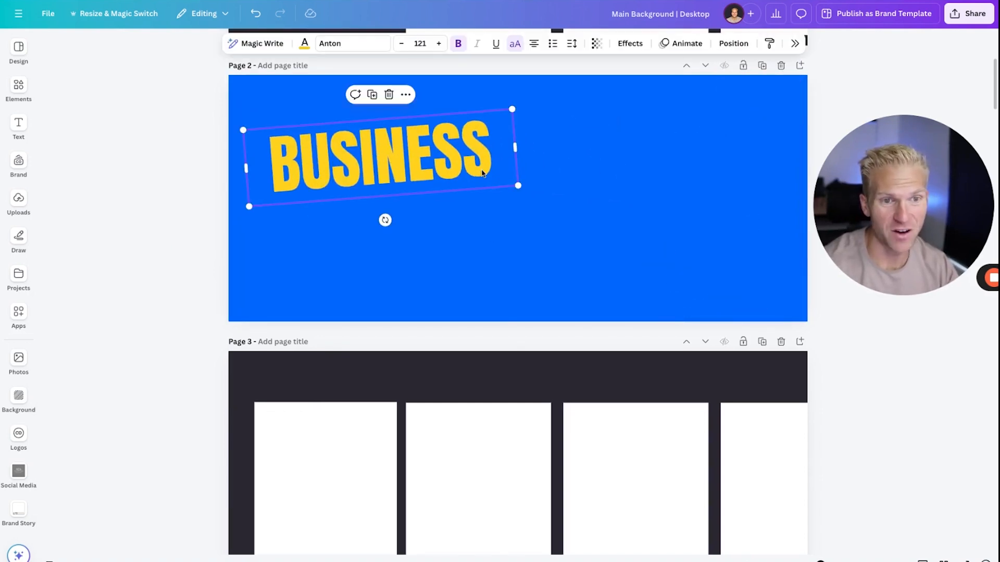
pyautogui.doubleClick(482, 174)
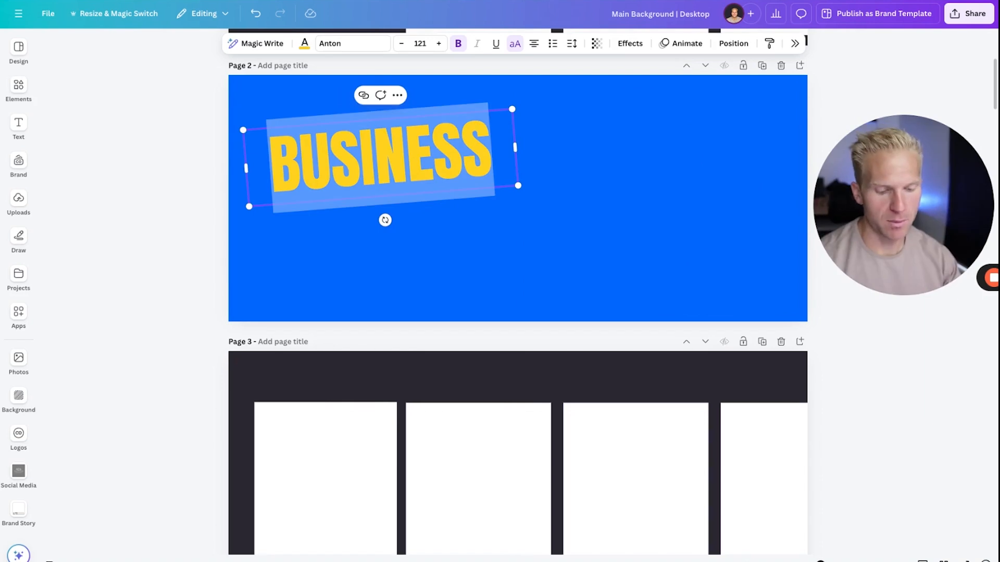
pyautogui.write('FIDGET TOYS')
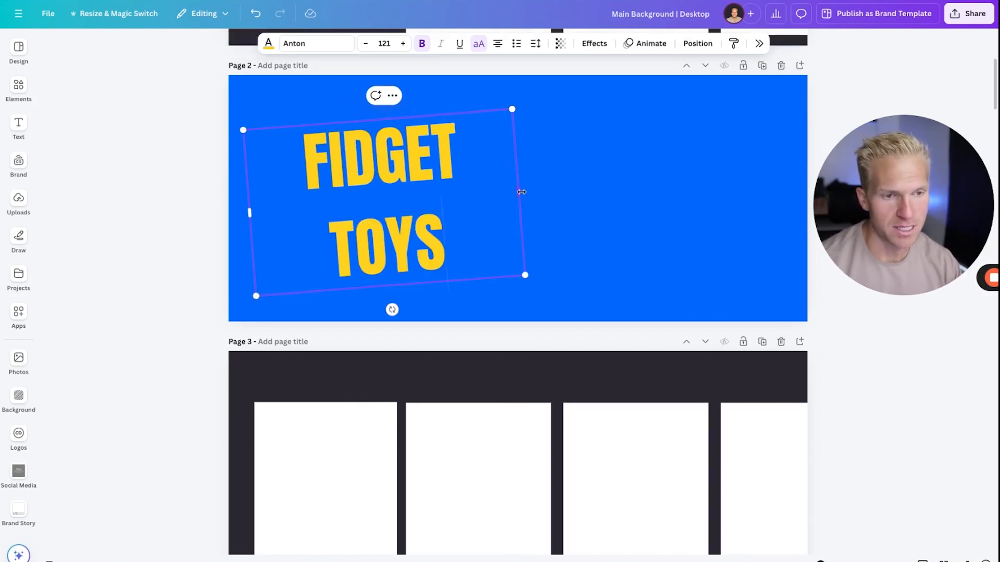
pyautogui.moveTo(518, 192); pyautogui.dragTo(594, 190)
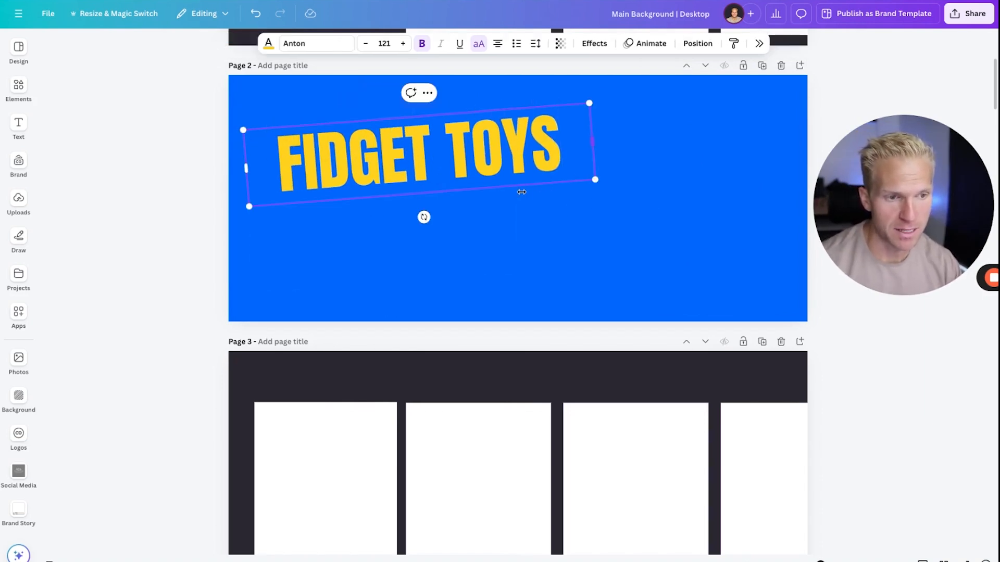
pyautogui.click(486, 205)
# Copy the three white placeholder cards from page 1 onto page 2.
pyautogui.scroll(5, 473, 244)
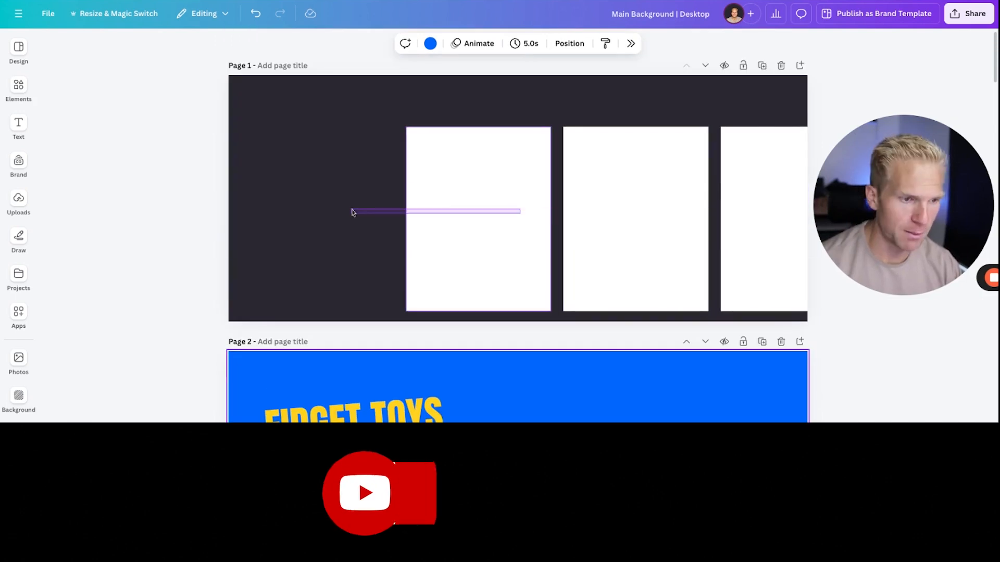
pyautogui.moveTo(352, 210); pyautogui.dragTo(351, 210)
pyautogui.press('super+c')
pyautogui.click(360, 372)
pyautogui.press('super+v')
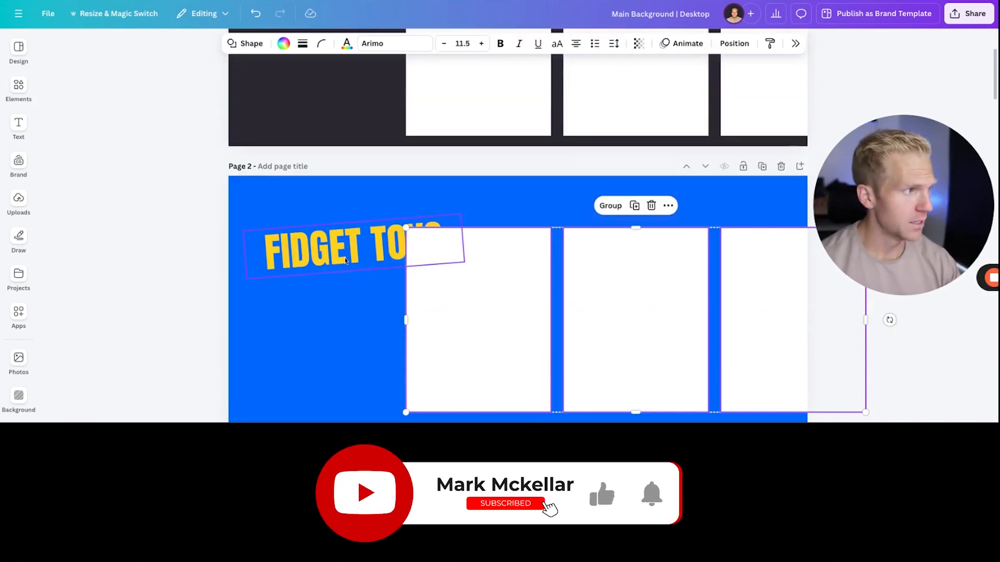
# Shrink the FIDGET TOYS text to size 69.4, tilt it slightly upward, and place it just before the first white card.
pyautogui.moveTo(356, 262); pyautogui.dragTo(331, 256)
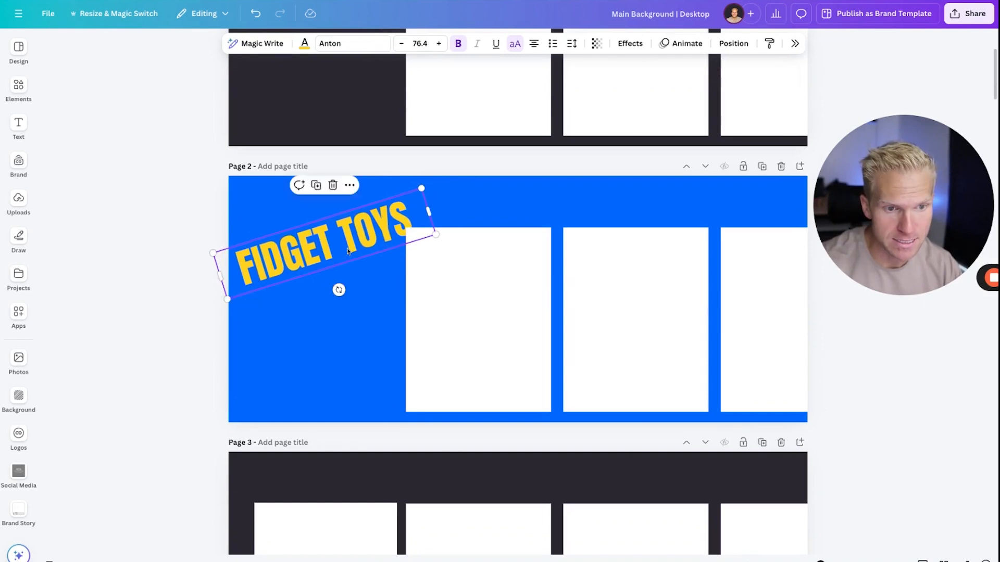
pyautogui.moveTo(436, 235); pyautogui.dragTo(418, 238)
pyautogui.moveTo(385, 232); pyautogui.dragTo(386, 233)
pyautogui.press('Up')
pyautogui.press('Up')
pyautogui.press('Up')
pyautogui.press('Right')
pyautogui.press('Right')
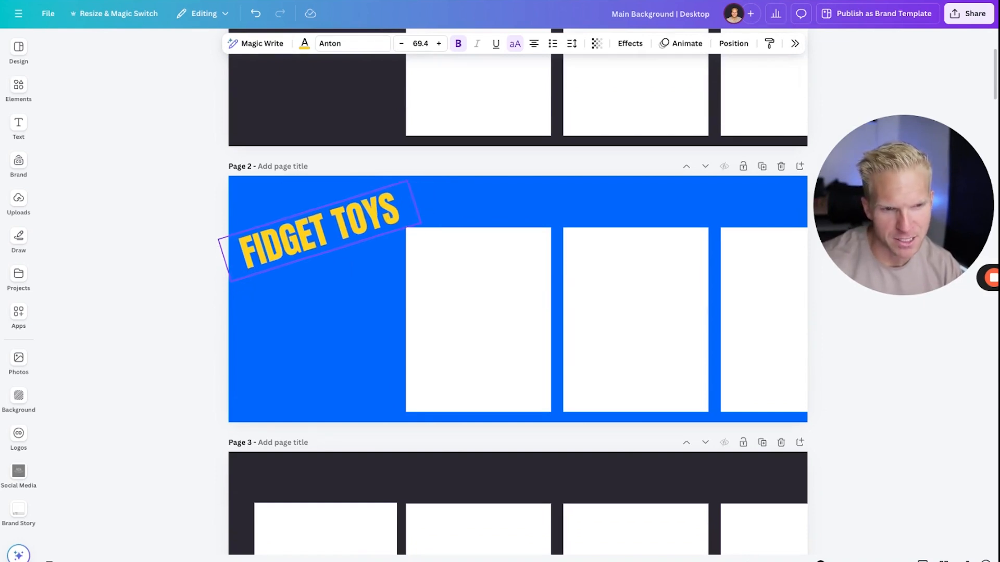
pyautogui.press('Down')
pyautogui.press('Down')
pyautogui.moveTo(332, 288); pyautogui.dragTo(328, 288)
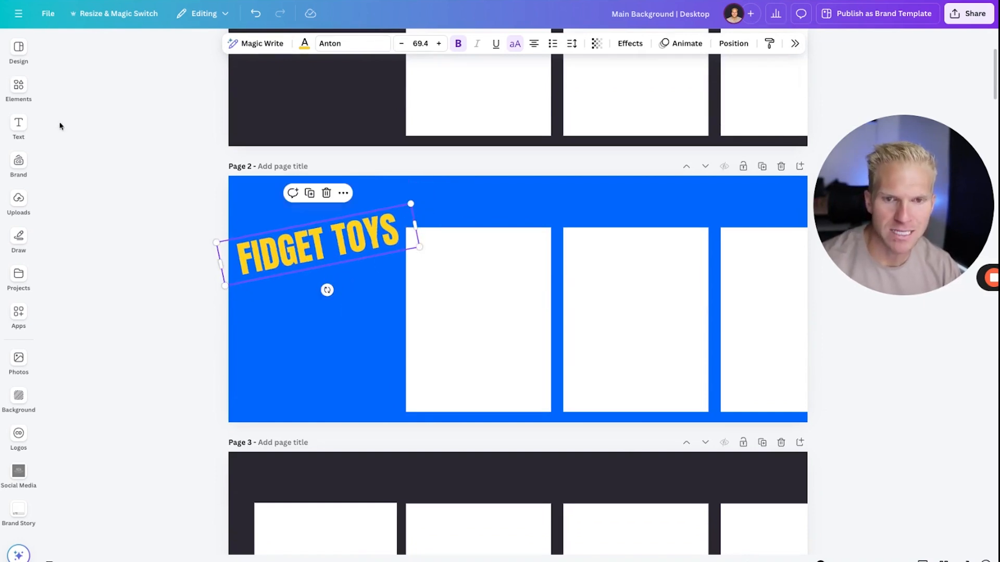
# Add a rectangle over FIDGET TOYS, tilt it to the text's angle, and stretch it into a diagonal band across most of page 2.
pyautogui.click(18, 88)
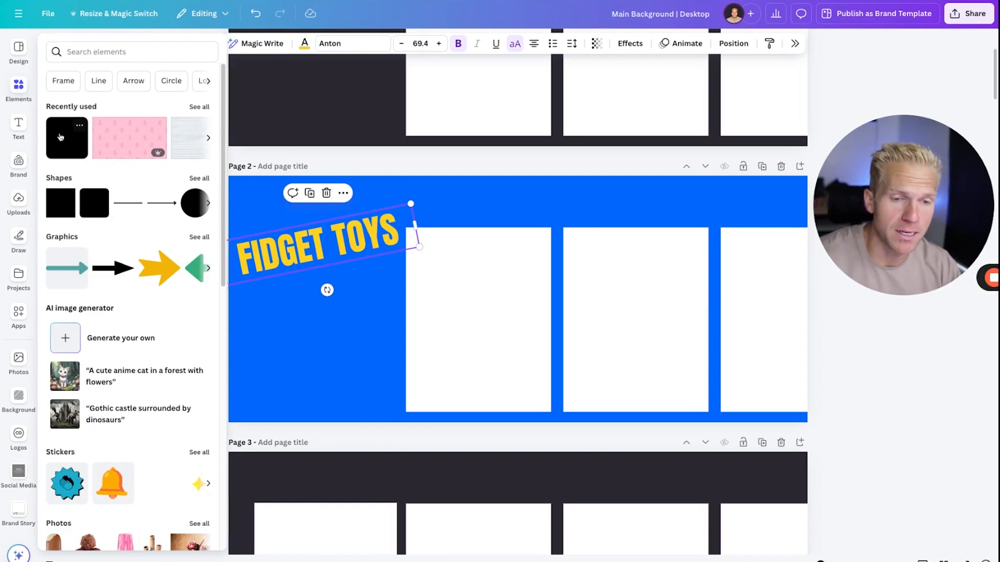
pyautogui.press('r')
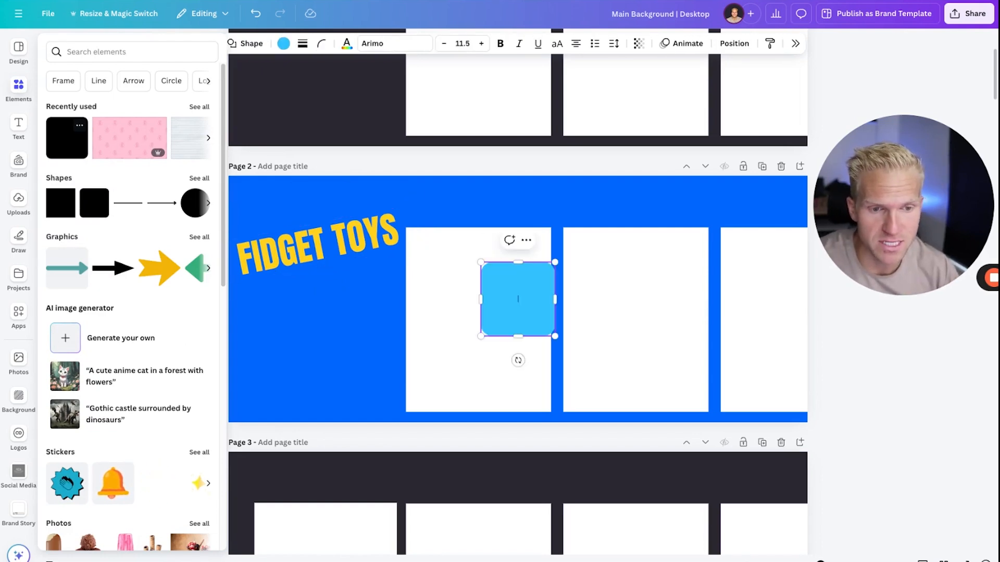
pyautogui.click(363, 304)
pyautogui.moveTo(518, 314); pyautogui.dragTo(319, 258)
pyautogui.moveTo(317, 304); pyautogui.dragTo(330, 303)
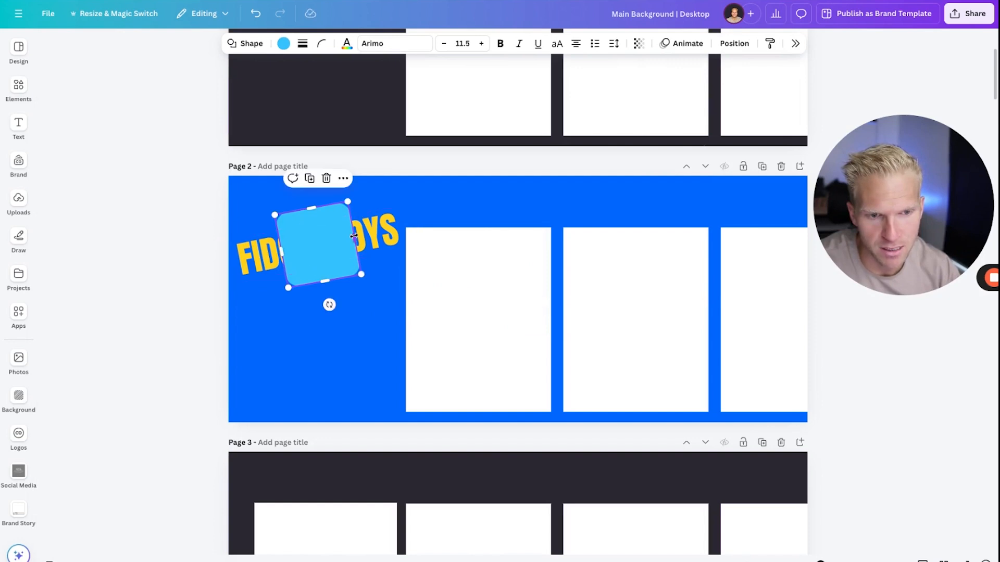
pyautogui.moveTo(354, 236); pyautogui.dragTo(282, 249)
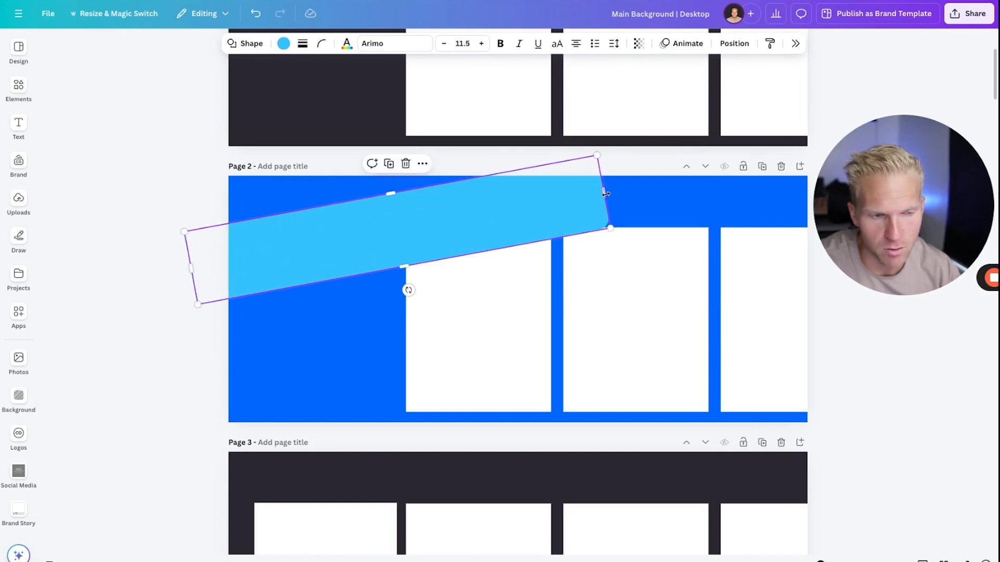
pyautogui.moveTo(606, 194); pyautogui.dragTo(764, 163)
pyautogui.moveTo(483, 251); pyautogui.dragTo(484, 219)
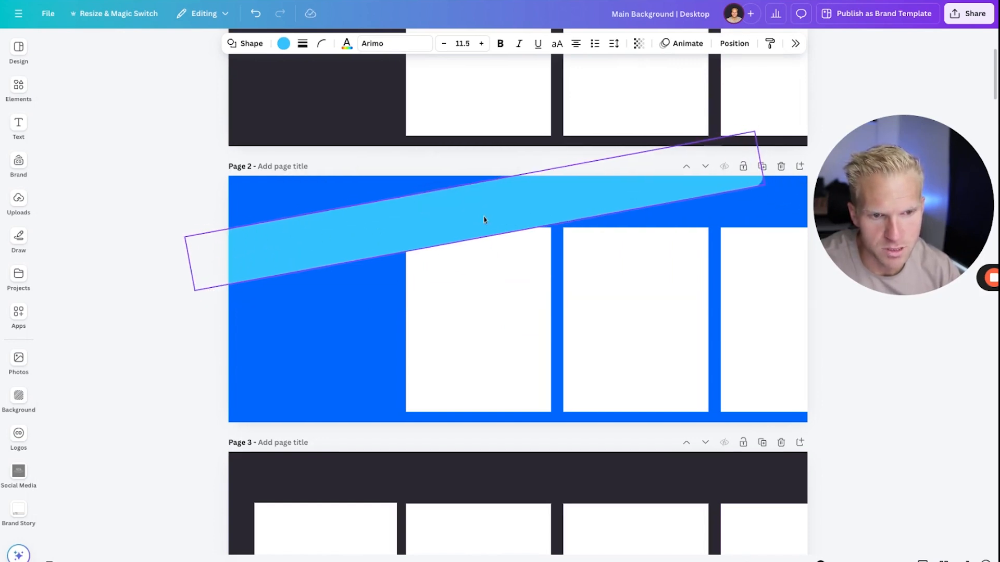
# Send the light blue diagonal band to the back, behind the FIDGET TOYS text and the white cards.
pyautogui.rightClick(323, 230)
pyautogui.moveTo(364, 354)
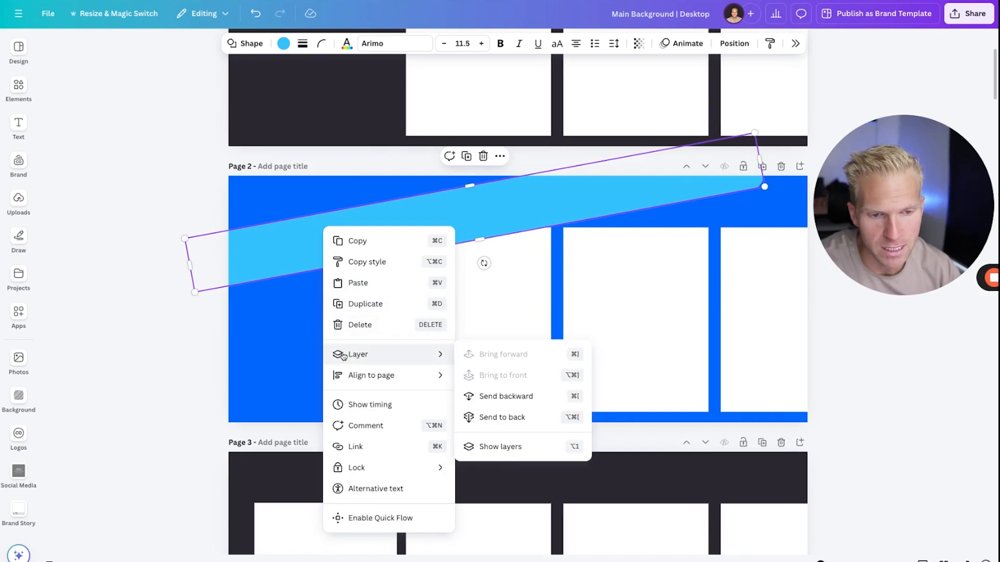
pyautogui.click(513, 417)
pyautogui.click(324, 314)
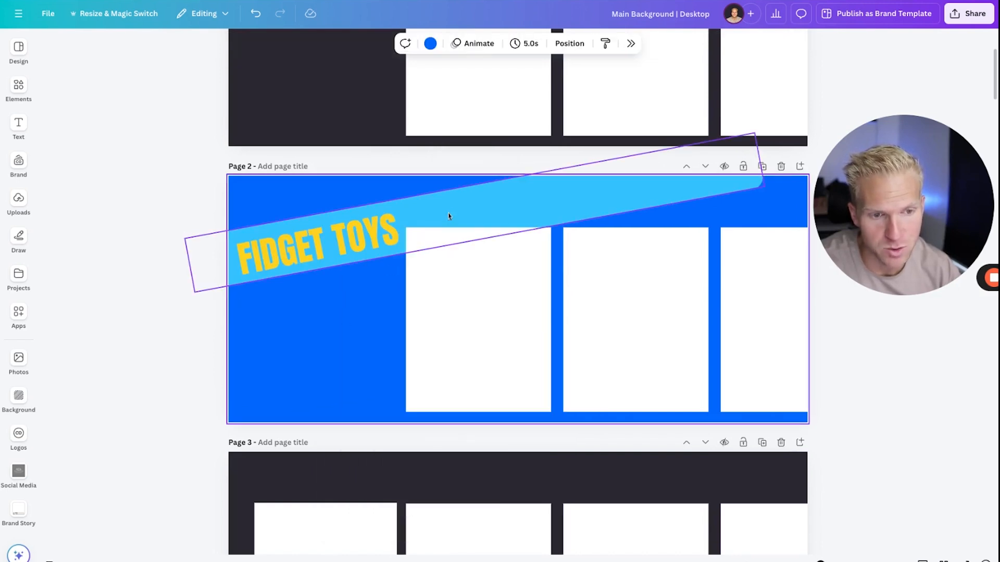
# Recolor the diagonal band dark navy and the FIDGET TOYS text white.
pyautogui.click(507, 203)
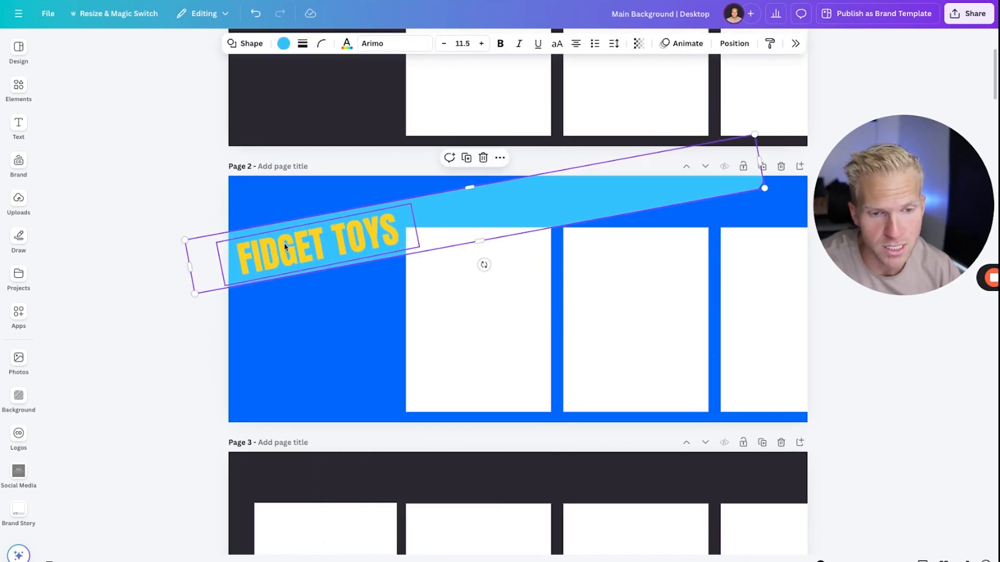
pyautogui.moveTo(862, 193); pyautogui.dragTo(53, 389)
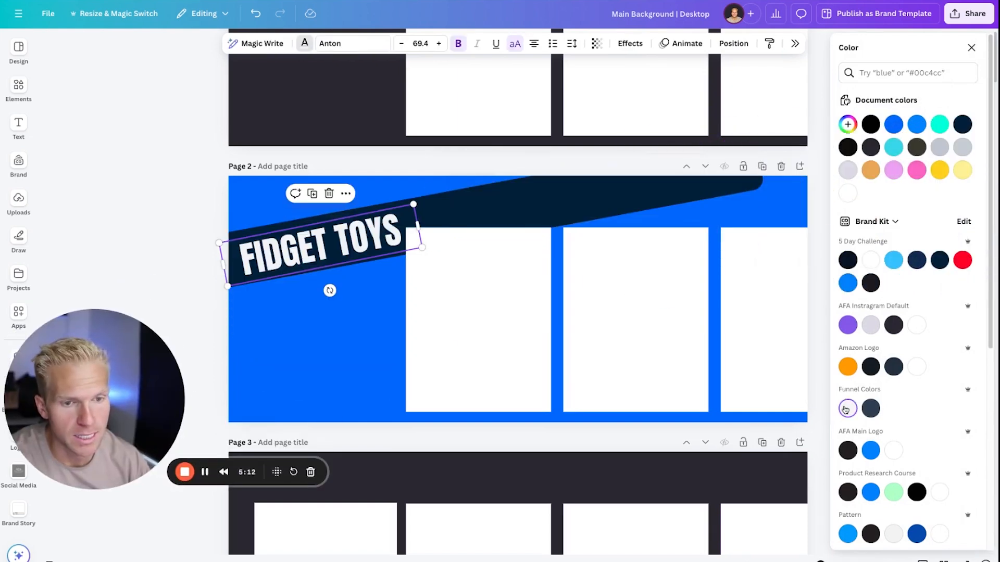
pyautogui.click(339, 266)
# Fine-tune the position and tilt of the FIDGET TOYS text so it sits centered along the navy band.
pyautogui.click(339, 265)
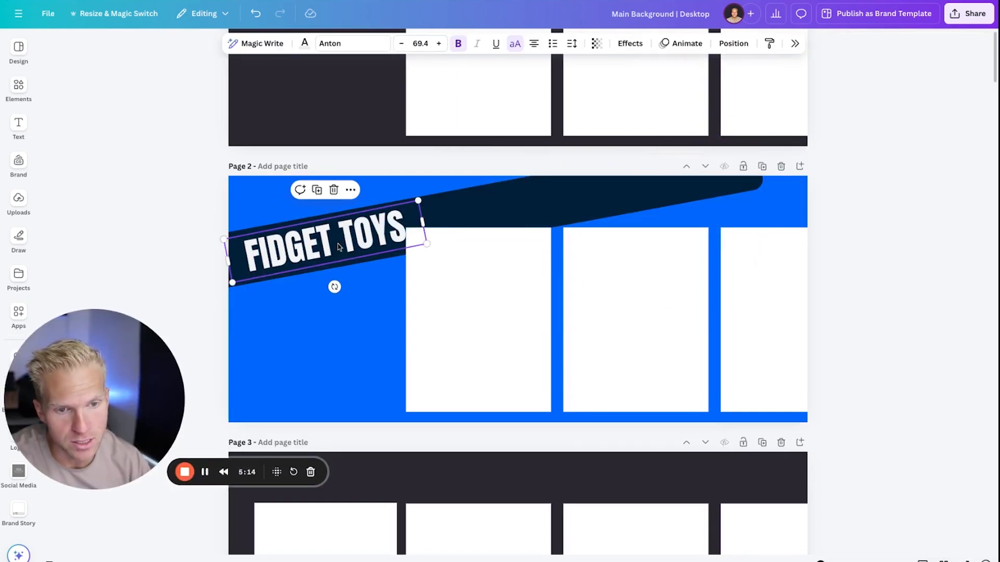
pyautogui.moveTo(335, 286); pyautogui.dragTo(336, 287)
pyautogui.click(497, 214)
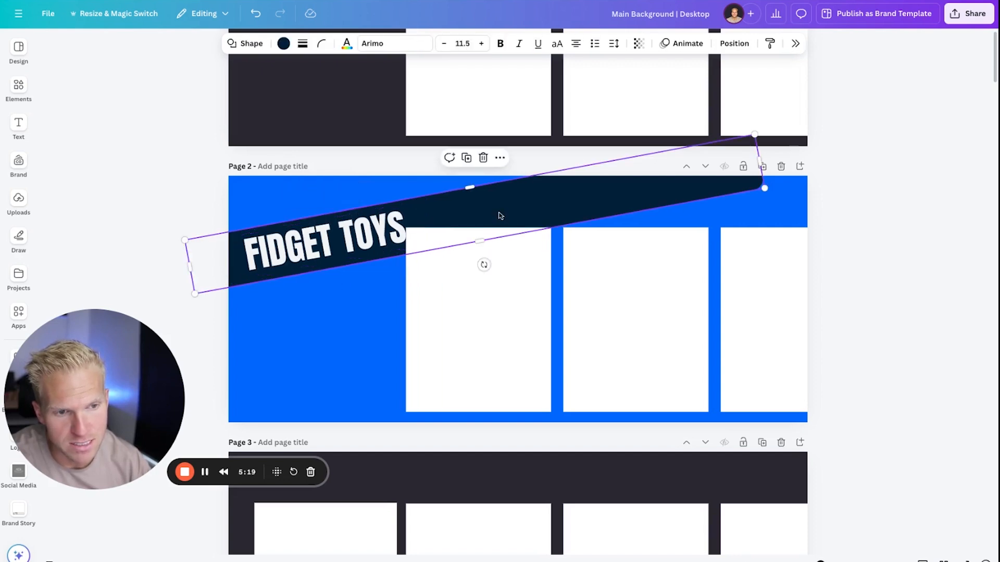
pyautogui.moveTo(484, 265); pyautogui.dragTo(480, 260)
pyautogui.click(310, 271)
pyautogui.moveTo(307, 257); pyautogui.dragTo(305, 256)
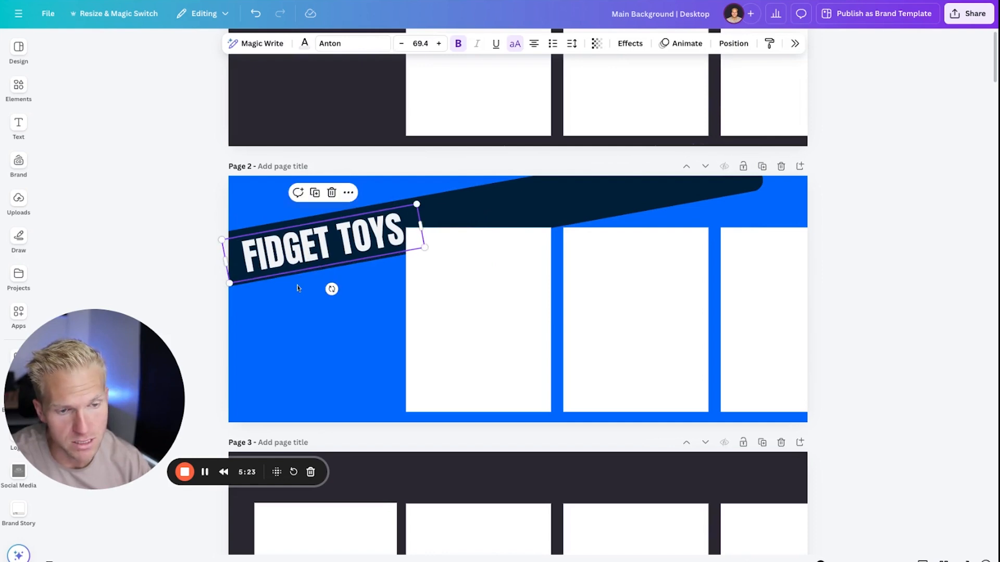
pyautogui.click(299, 287)
# Try the Shadow effect on the FIDGET TOYS text, followed by Lift at intensity 84.
pyautogui.click(353, 222)
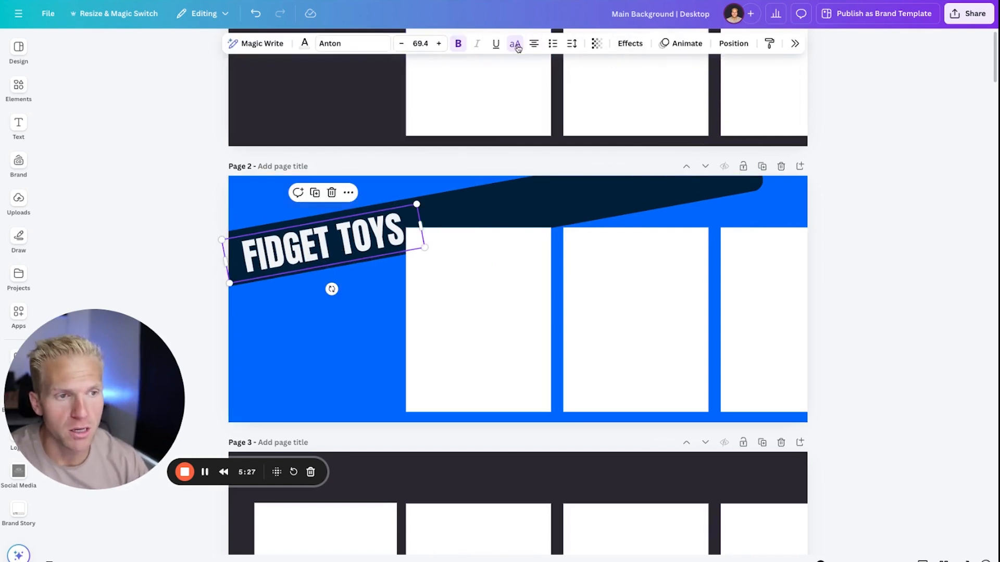
pyautogui.click(630, 43)
pyautogui.click(906, 122)
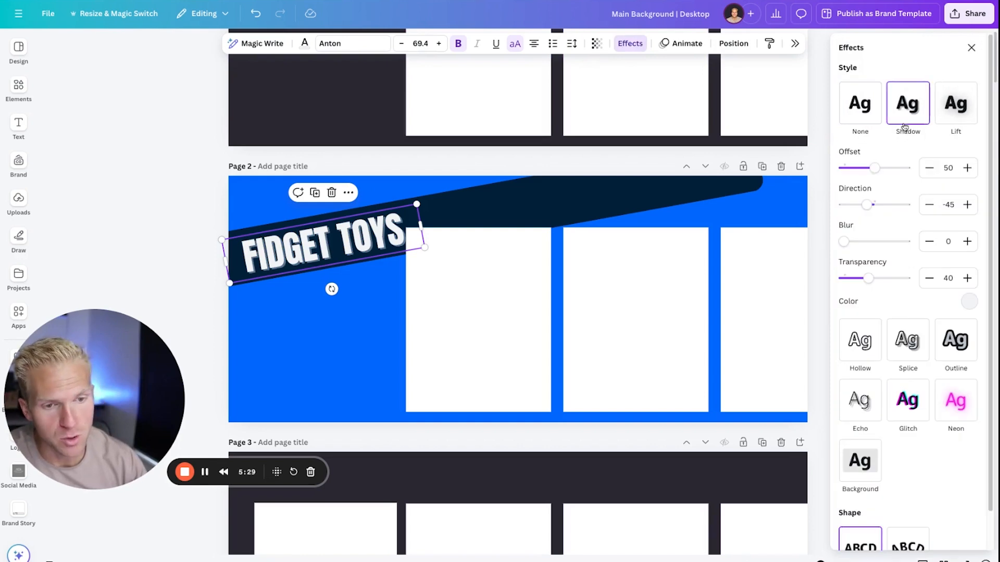
pyautogui.click(950, 119)
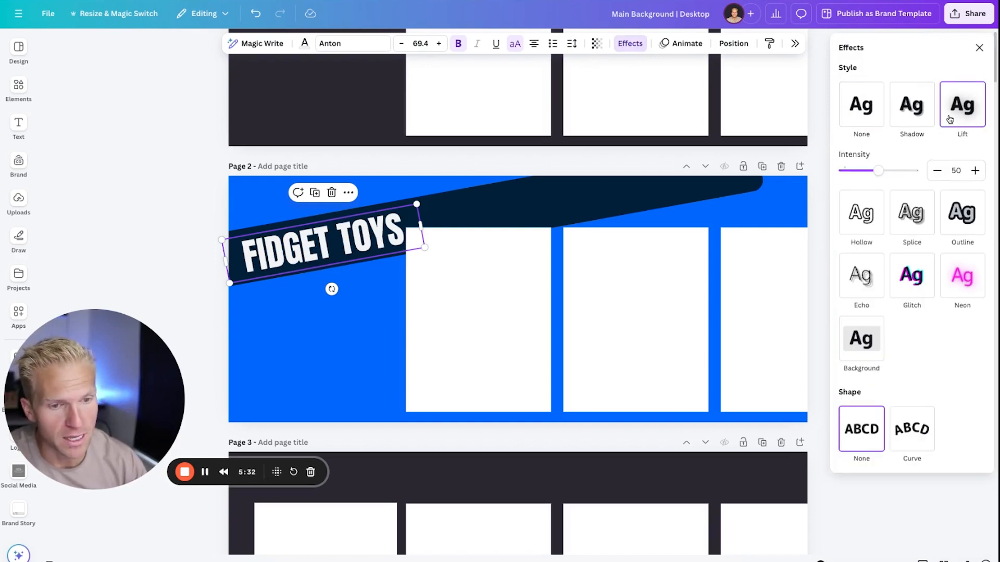
pyautogui.moveTo(880, 171); pyautogui.dragTo(902, 171)
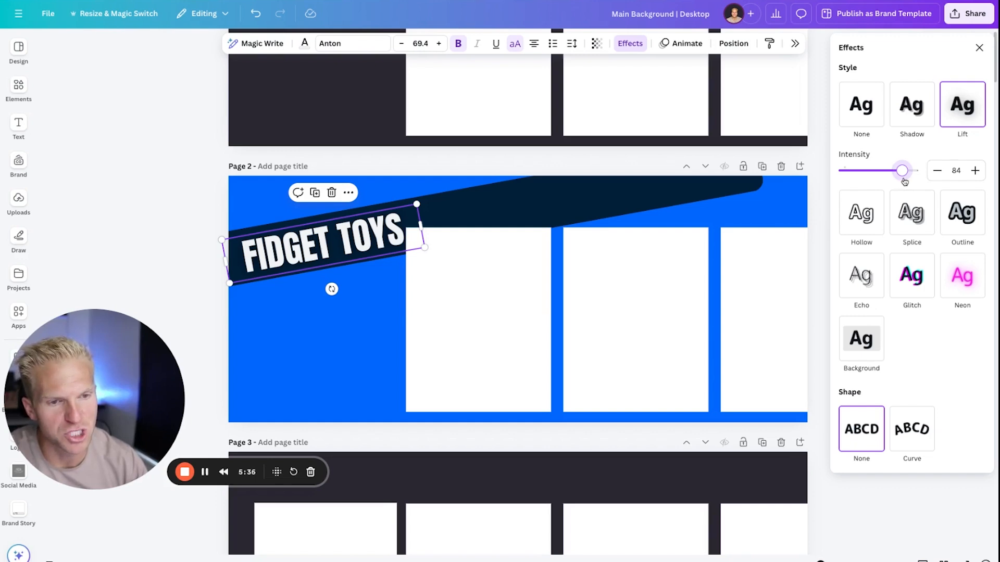
# Try the Hollow and Outline effects on the FIDGET TOYS text, and apply Neon at intensity 50.
pyautogui.click(862, 214)
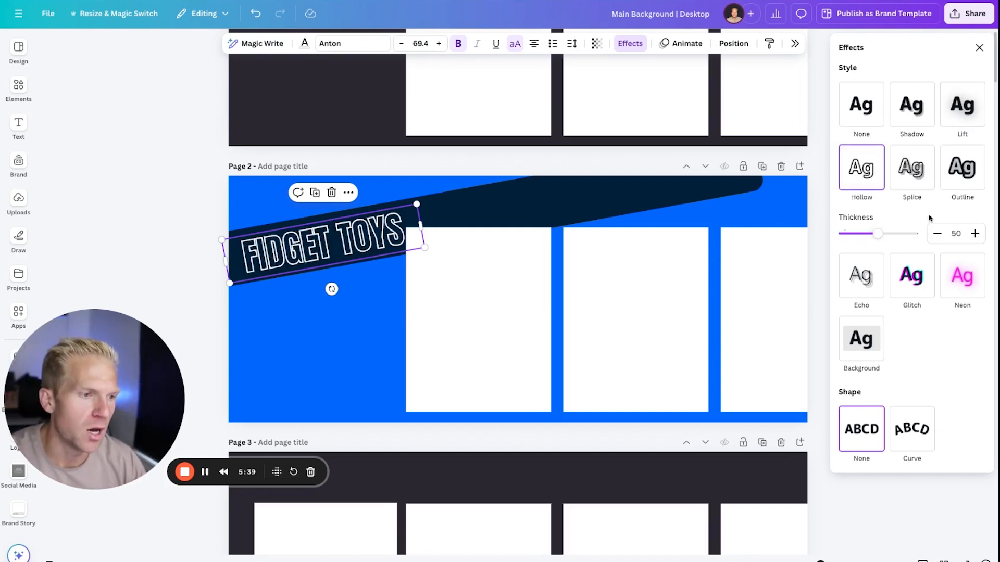
pyautogui.click(962, 168)
pyautogui.click(963, 296)
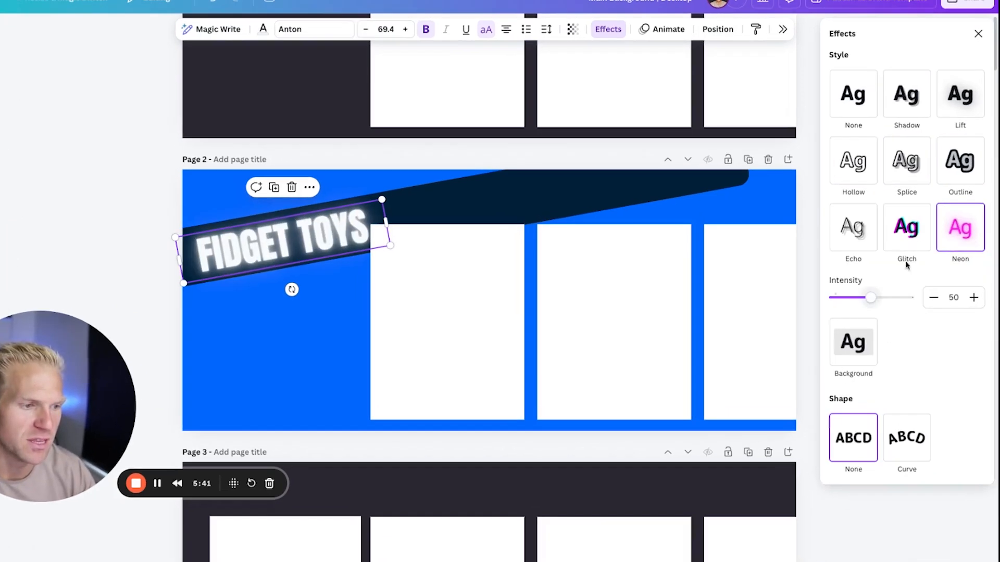
# Try the Glitch effect on the FIDGET TOYS text, and apply the Shadow effect with an offset of 66.
pyautogui.click(906, 229)
pyautogui.scroll(-20, 479, 406)
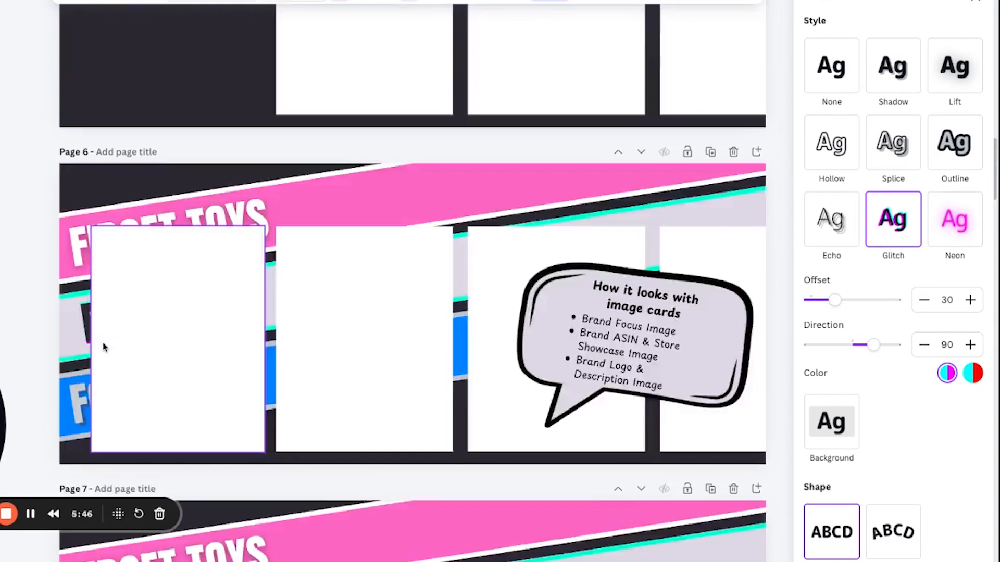
pyautogui.scroll(20, 102, 342)
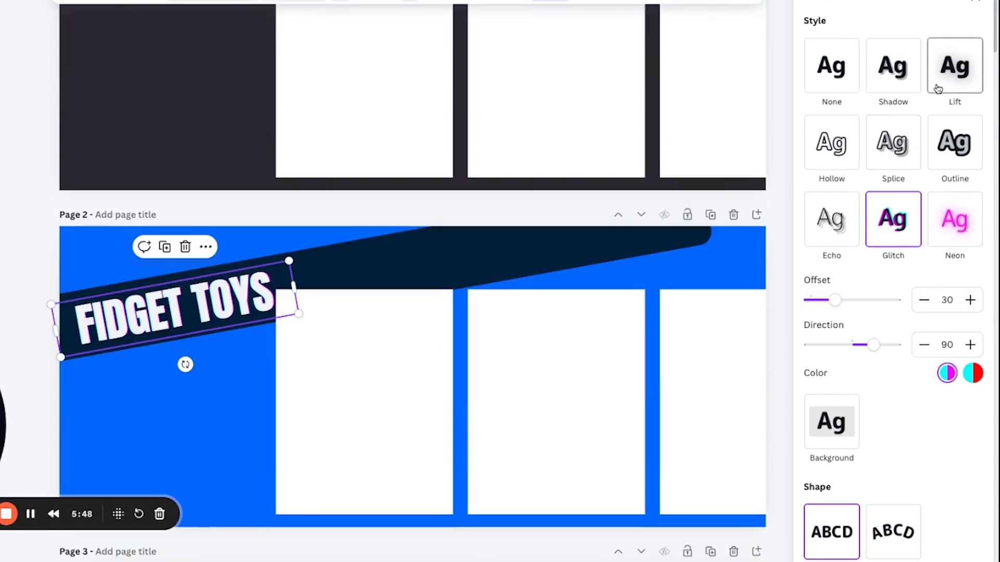
pyautogui.click(901, 82)
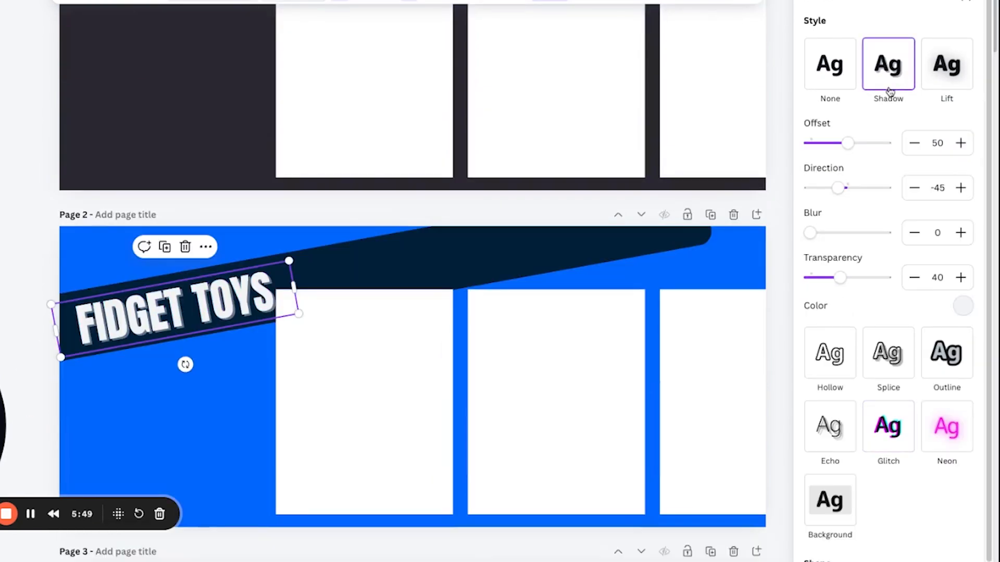
pyautogui.moveTo(850, 151)
pyautogui.mouseDown()
pyautogui.moveTo(873, 143)
pyautogui.moveTo(858, 144)
pyautogui.mouseUp()
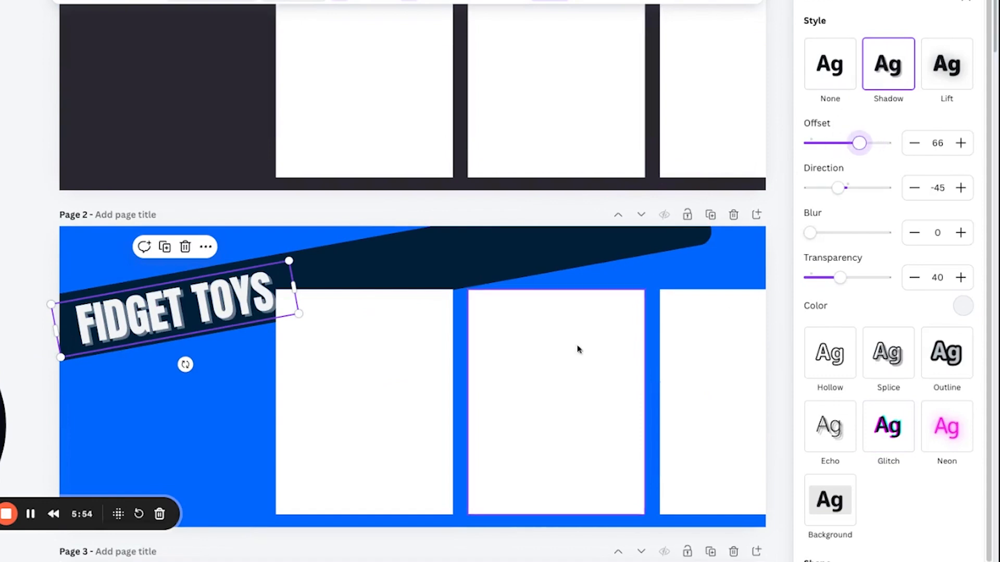
# Reposition and slightly enlarge the FIDGET TOYS text so it fills the navy band up to the first placeholder card.
pyautogui.click(212, 379)
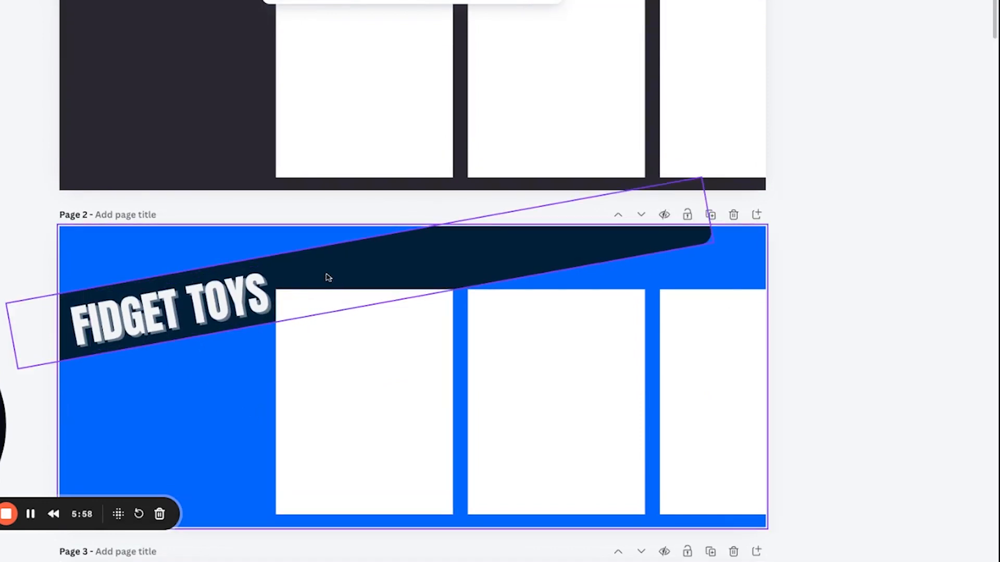
pyautogui.moveTo(182, 326); pyautogui.dragTo(188, 320)
pyautogui.click(102, 405)
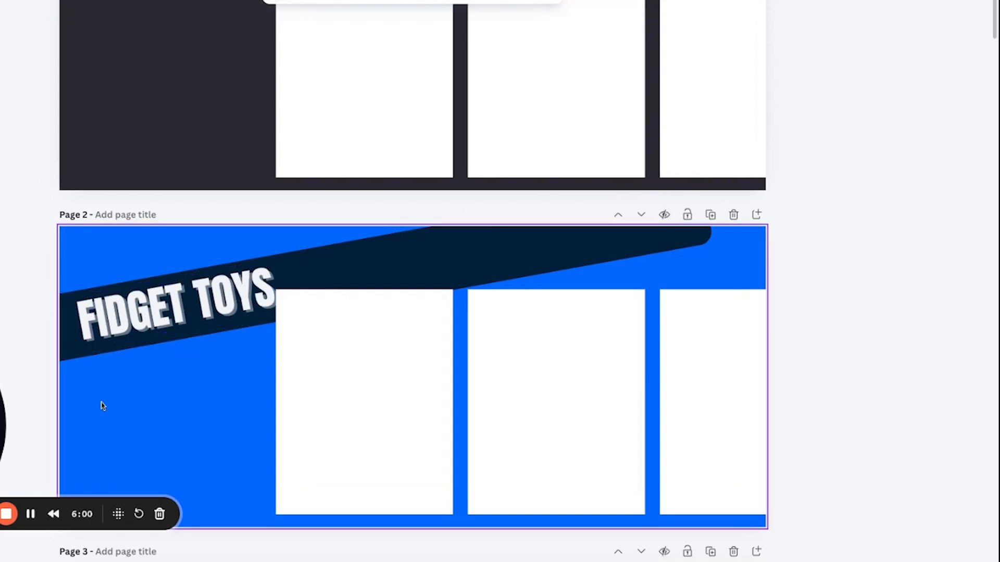
pyautogui.click(112, 320)
pyautogui.moveTo(62, 353); pyautogui.dragTo(65, 353)
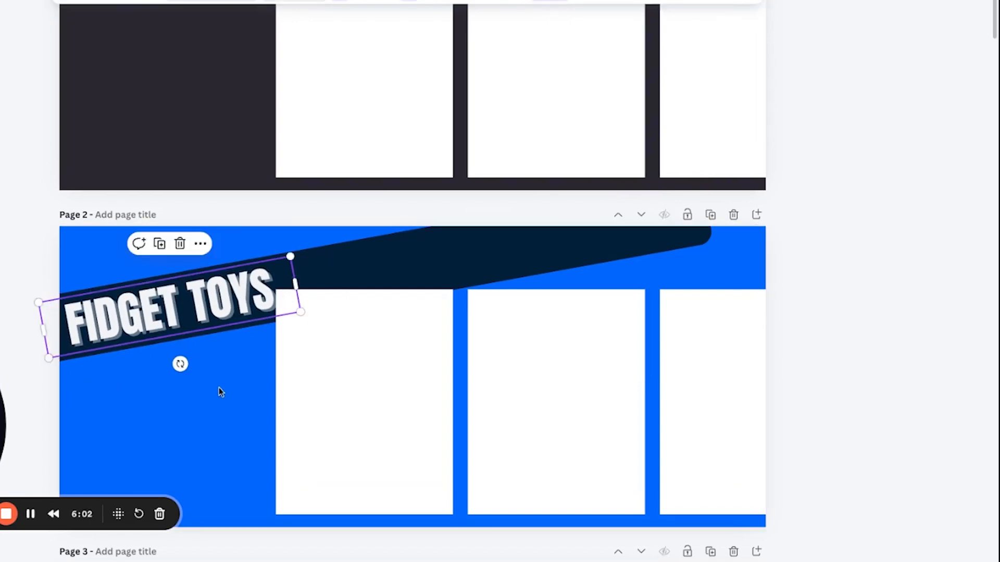
# Duplicate the FIDGET TOYS text together with its navy band twice, stacking the copies in parallel below the original.
pyautogui.keyDown('shift'); pyautogui.click(159, 333); pyautogui.keyUp('shift')
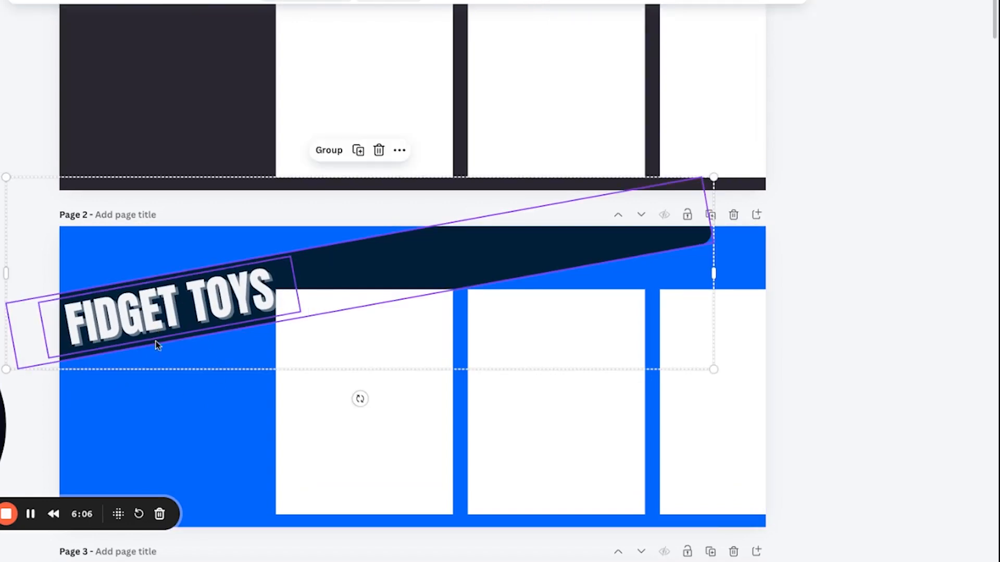
pyautogui.rightClick(157, 345)
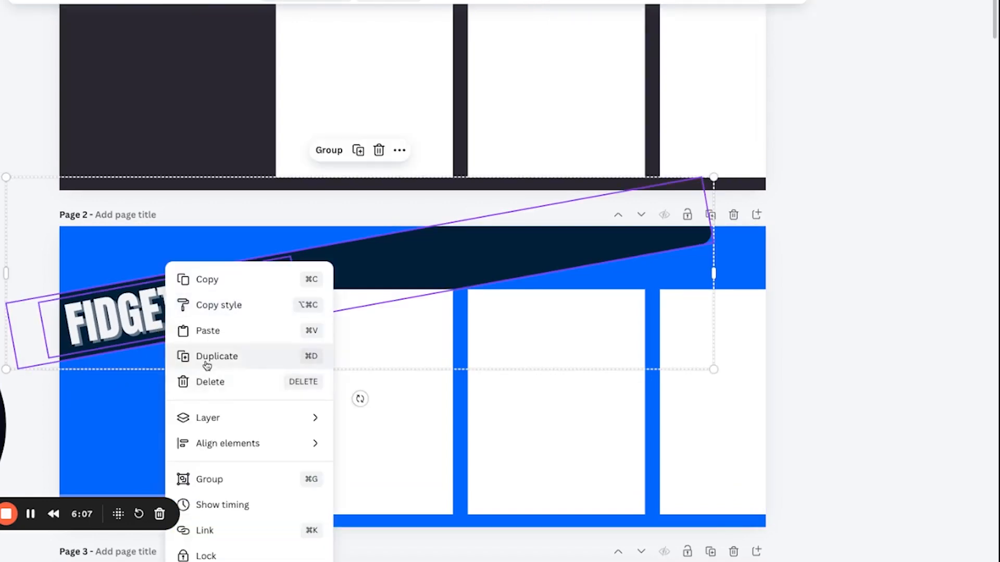
pyautogui.click(174, 356)
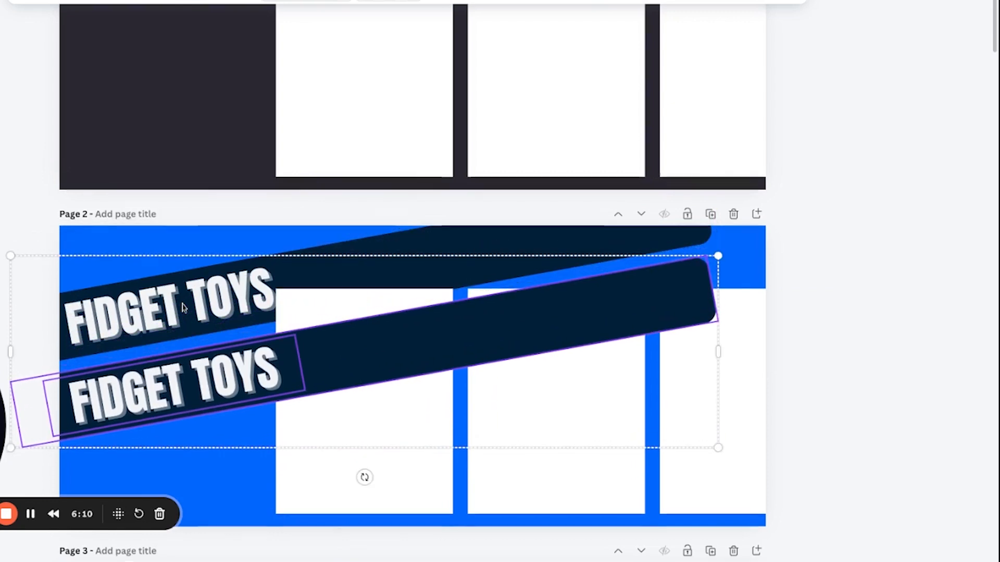
pyautogui.scroll(-2, 183, 307)
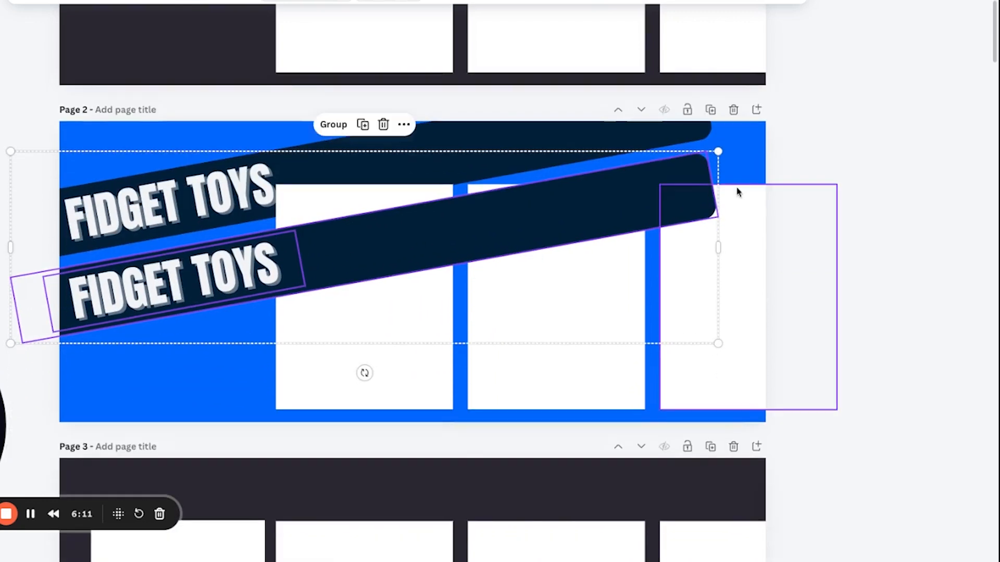
pyautogui.rightClick(176, 264)
pyautogui.click(222, 357)
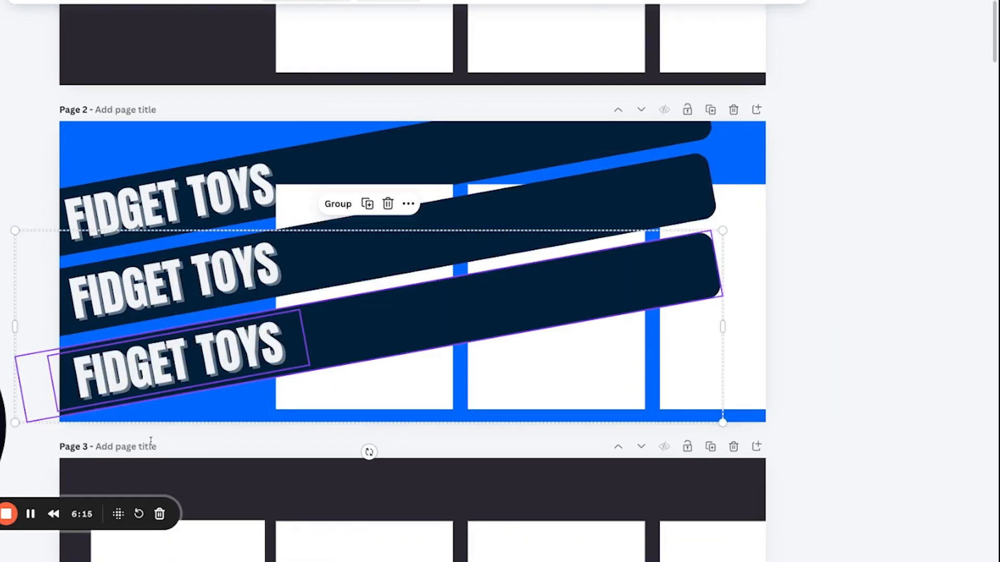
# Send both duplicated bands and their texts backward in the layer order, behind the white placeholder cards.
pyautogui.click(192, 430)
pyautogui.rightClick(305, 253)
pyautogui.click(200, 407)
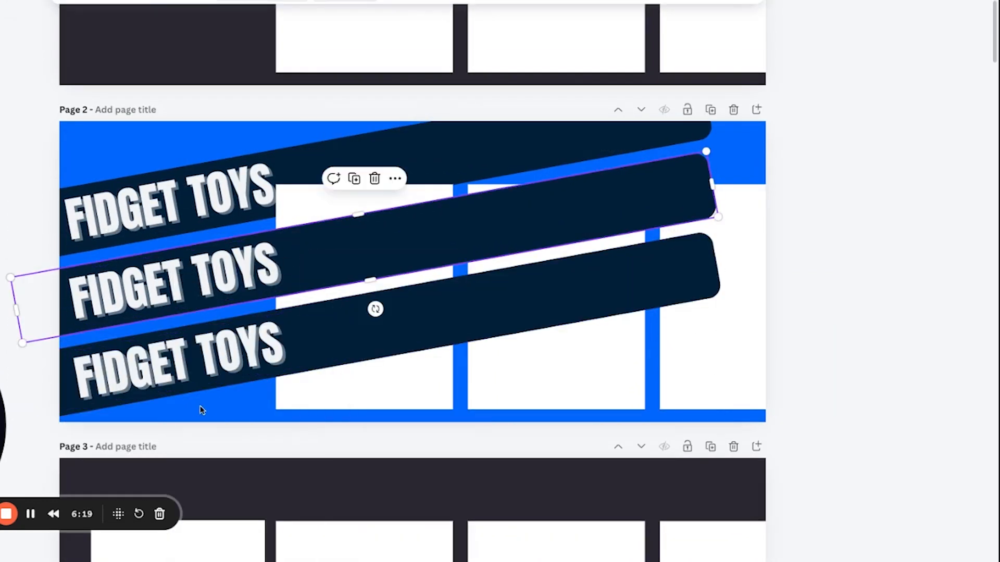
pyautogui.keyDown('shift'); pyautogui.click(209, 407); pyautogui.keyUp('shift')
pyautogui.rightClick(209, 407)
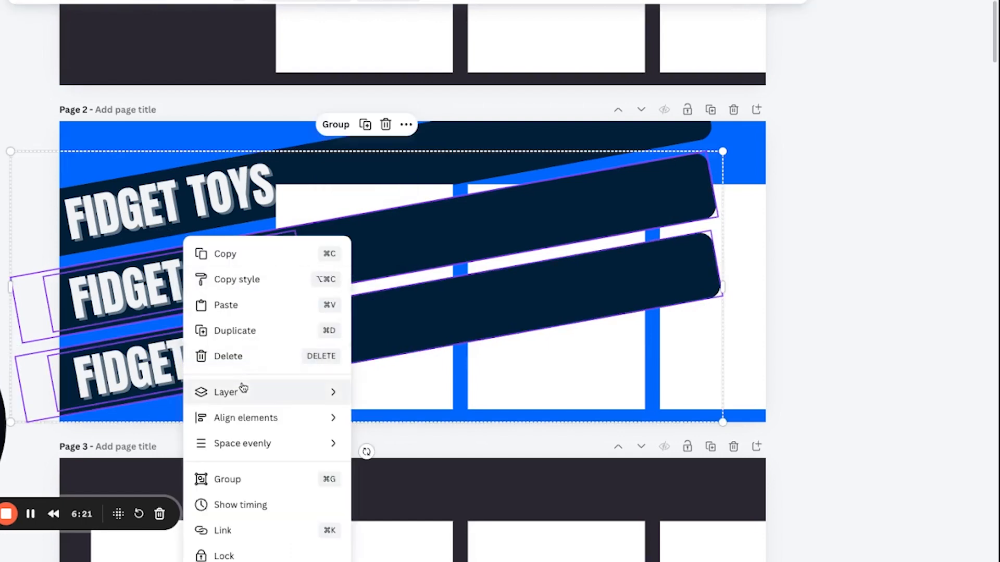
pyautogui.moveTo(242, 388)
pyautogui.click(434, 442)
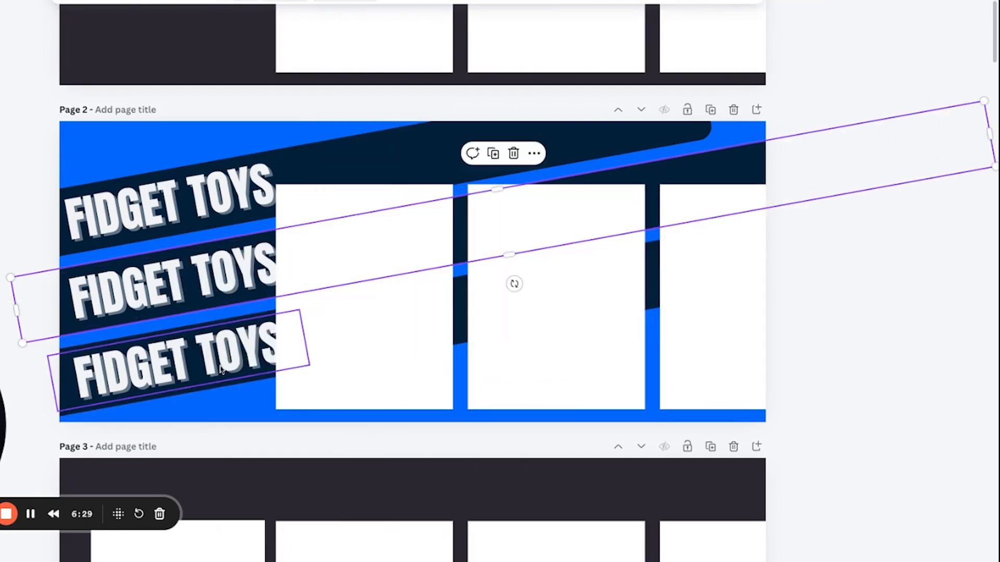
# Shrink the lowest FIDGET TOYS text and position it so it fits on its band beside the first placeholder card.
pyautogui.click(291, 355)
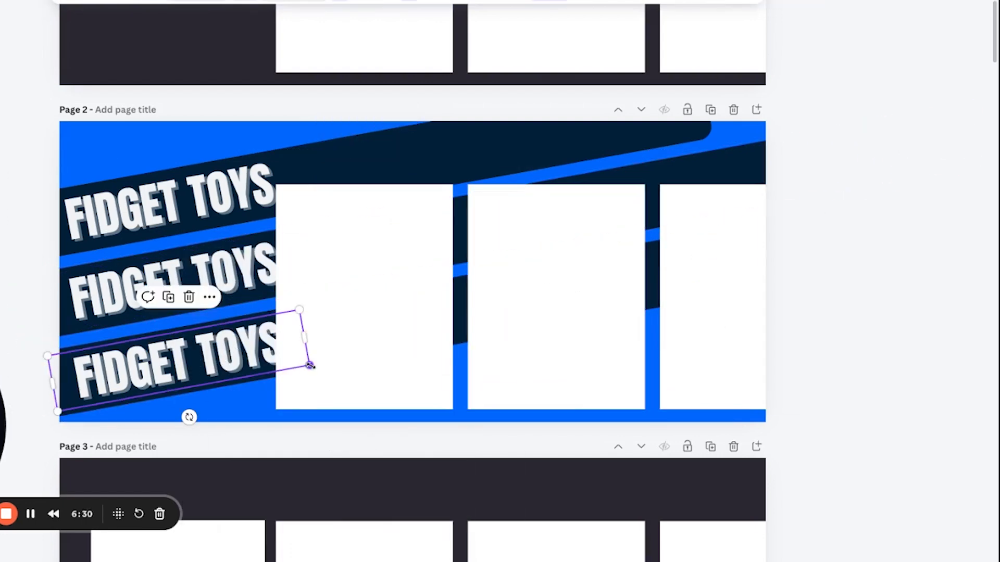
pyautogui.moveTo(310, 366); pyautogui.dragTo(243, 365)
pyautogui.click(248, 286)
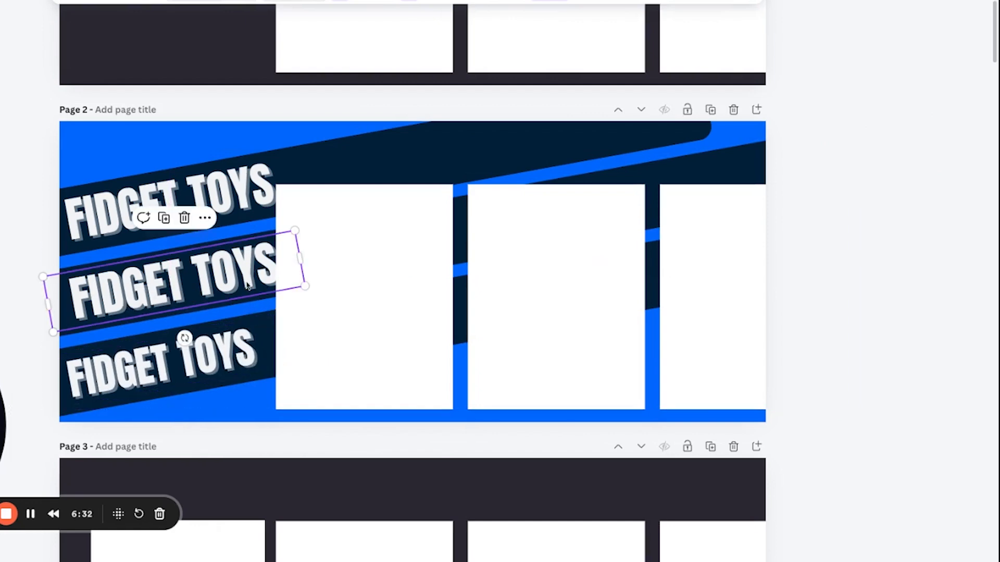
pyautogui.click(157, 364)
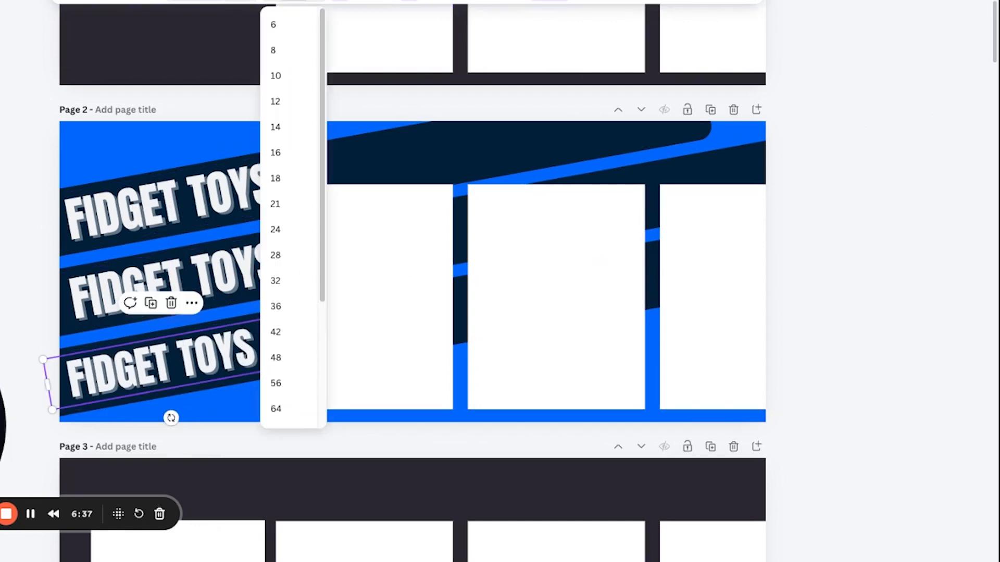
pyautogui.press('Escape')
# Give the middle and upper FIDGET TOYS texts the same font size as the lowest one.
pyautogui.click(222, 297)
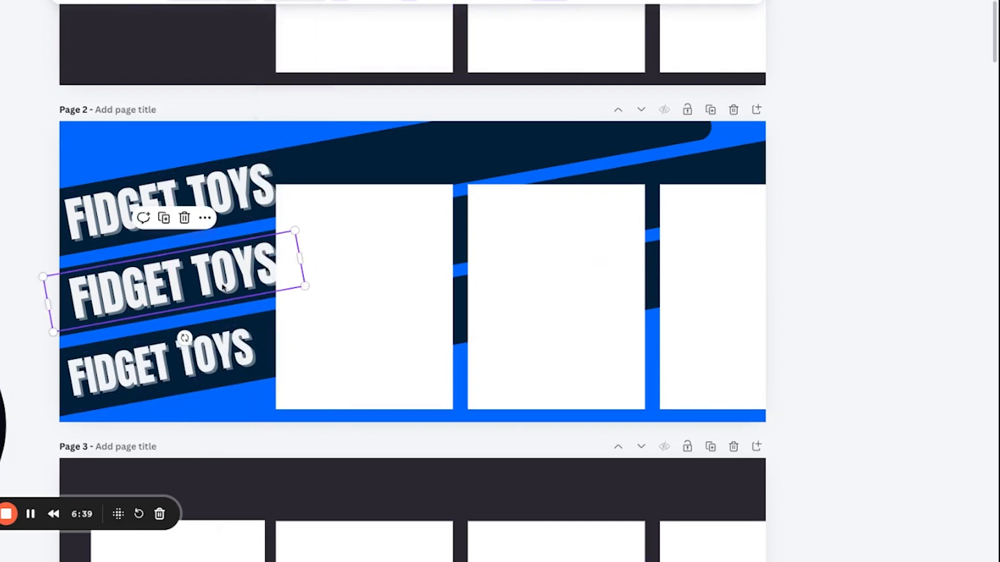
pyautogui.click(293, 1)
pyautogui.hotkey('ctrl', 'v')
pyautogui.press('Return')
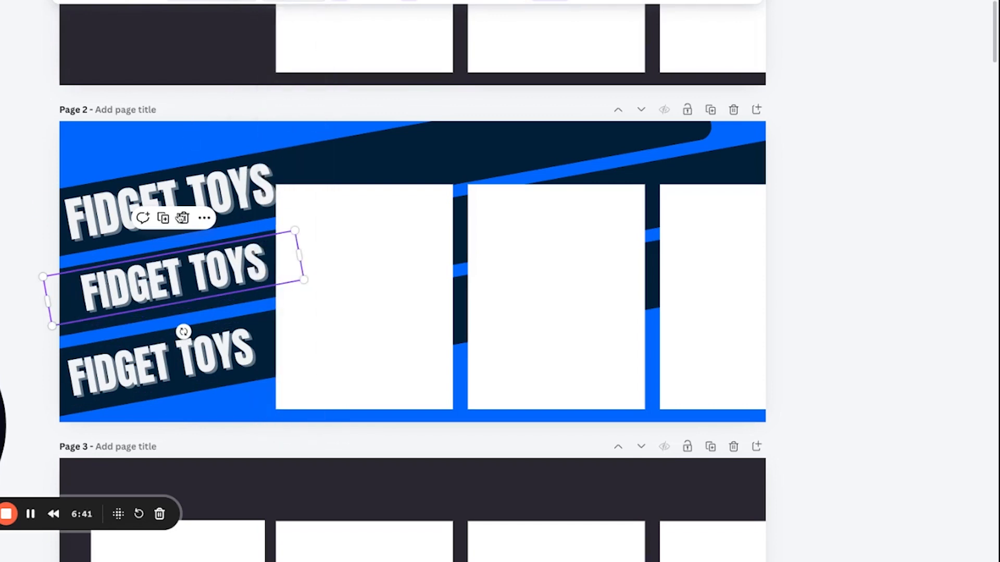
pyautogui.click(223, 185)
pyautogui.click(293, 1)
pyautogui.hotkey('ctrl', 'v')
pyautogui.press('Return')
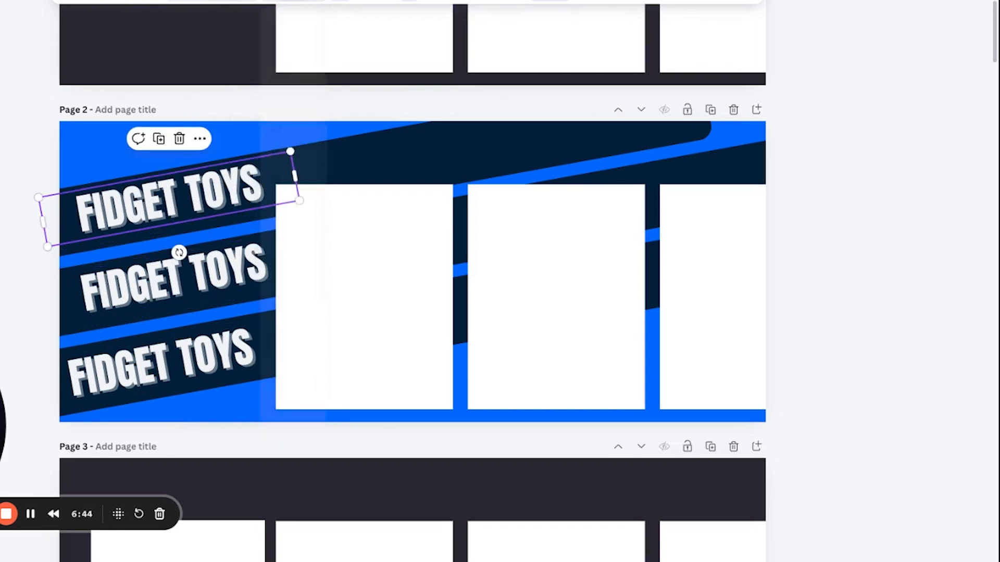
# Replace the middle text with FOR KIDS! and the lowest with FOR ADULTS!, and adjust the position of FOR KIDS! on its band.
pyautogui.doubleClick(195, 276)
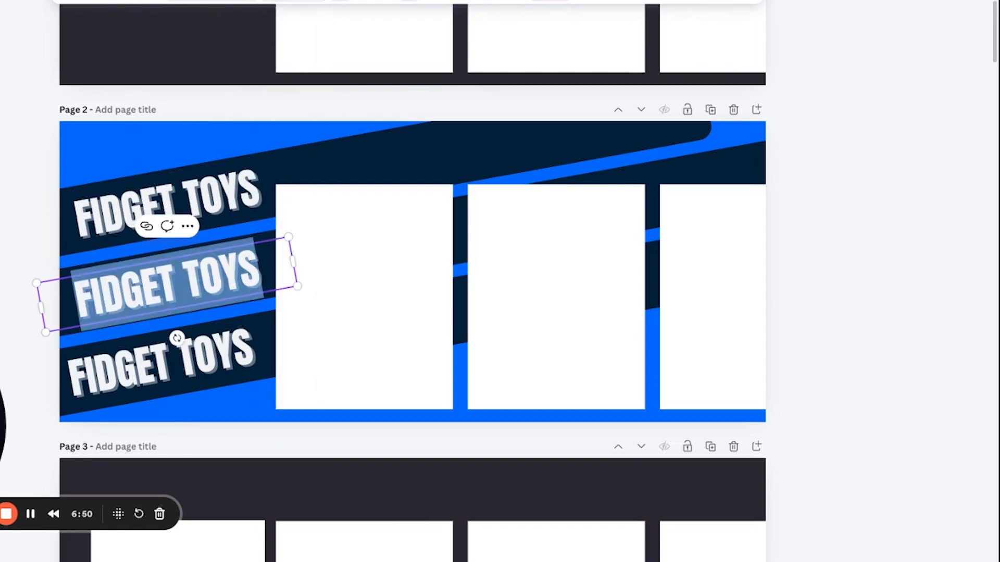
pyautogui.write('FOR KIDS!')
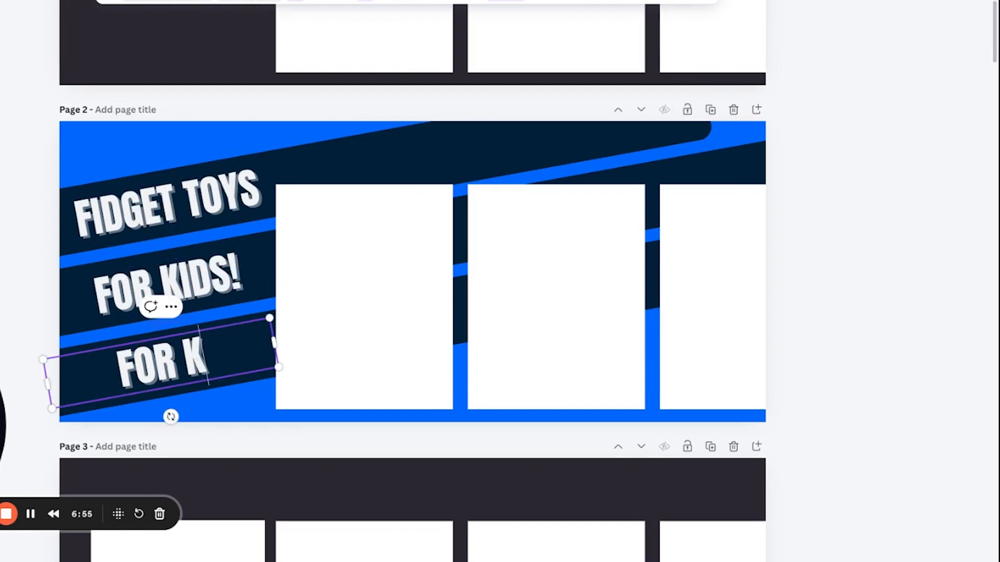
pyautogui.press('BackSpace')
pyautogui.write('ADULTS!')
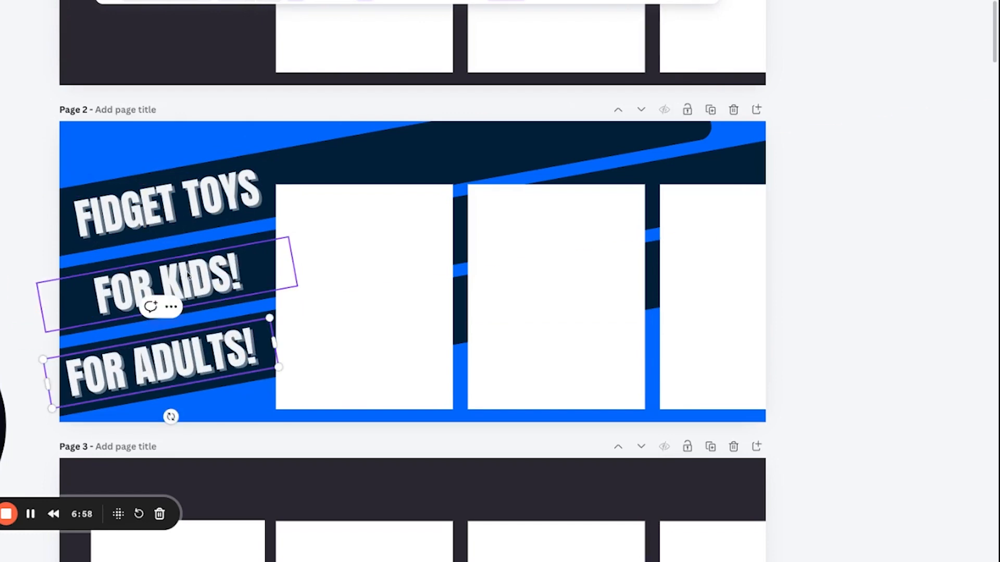
pyautogui.moveTo(233, 286); pyautogui.dragTo(219, 288)
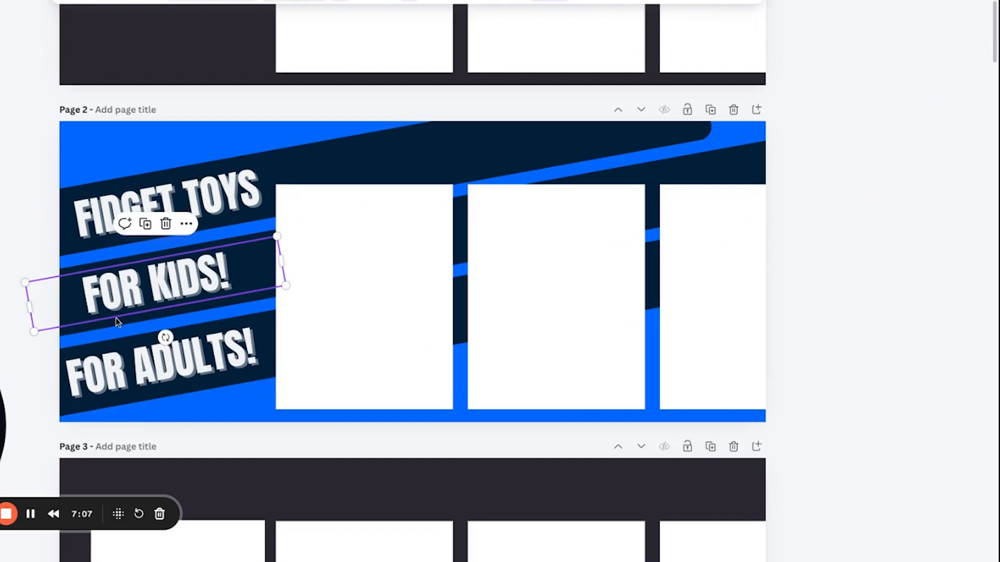
# Extend the FOR KIDS! band past the page's right edge and recolor it olive from the Random/Favorites palette.
pyautogui.moveTo(281, 260); pyautogui.dragTo(990, 134)
pyautogui.click(124, 1)
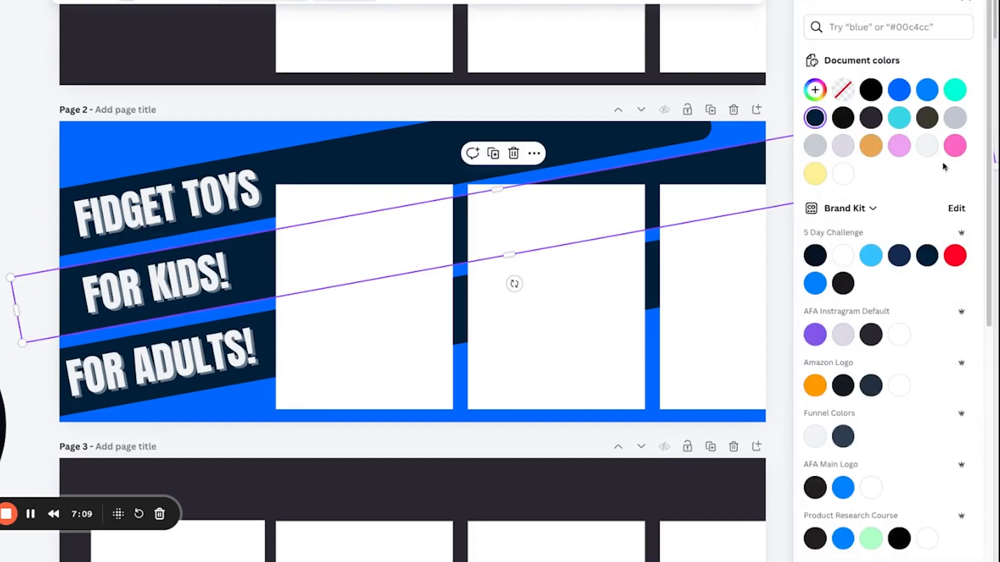
pyautogui.click(953, 255)
# Enlarge the FOR KIDS! text and make it black, and recolor the FOR ADULTS! band orange, stretching the bands until they touch.
pyautogui.click(177, 284)
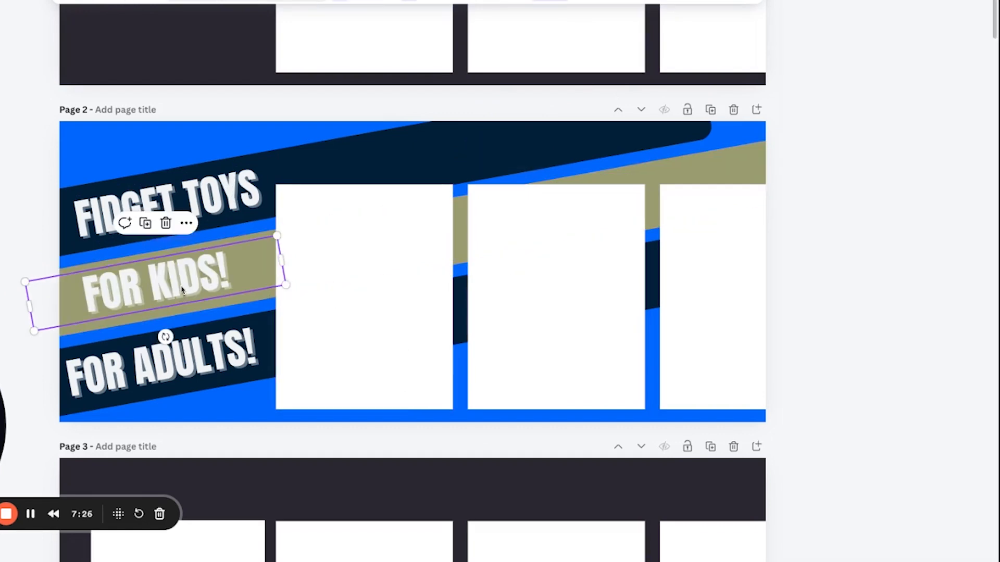
pyautogui.moveTo(177, 284); pyautogui.dragTo(183, 299)
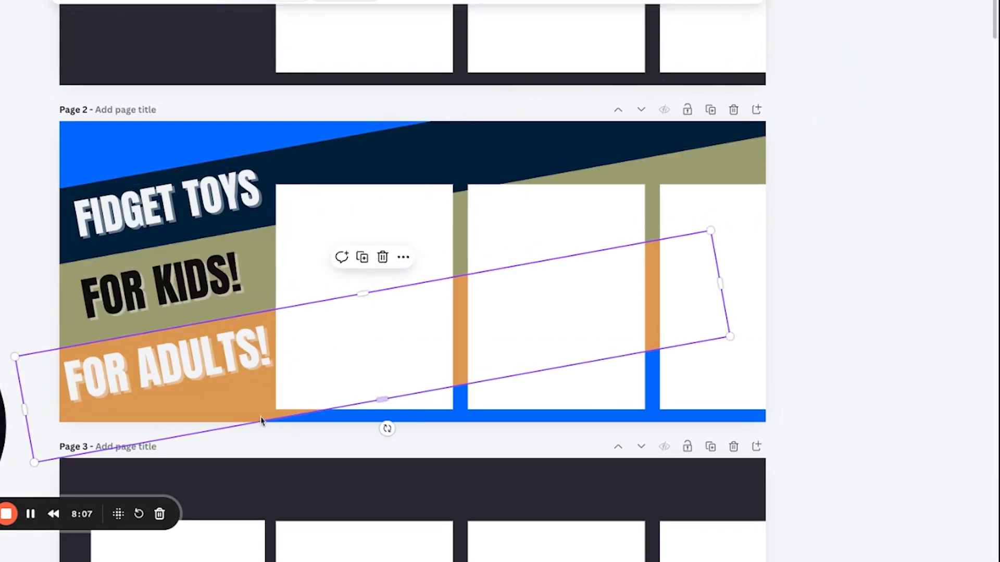
pyautogui.moveTo(263, 417); pyautogui.dragTo(262, 421)
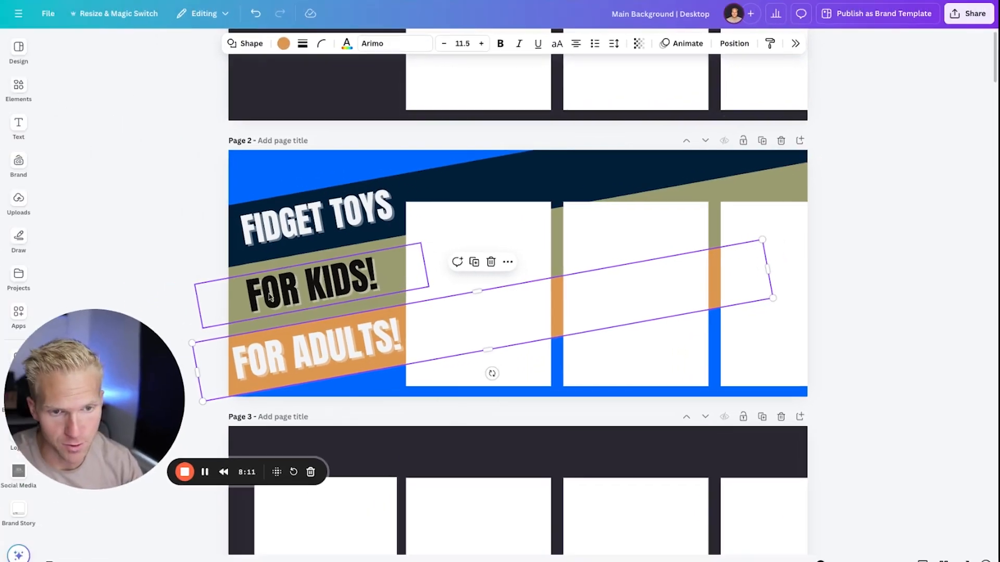
pyautogui.click(39, 264)
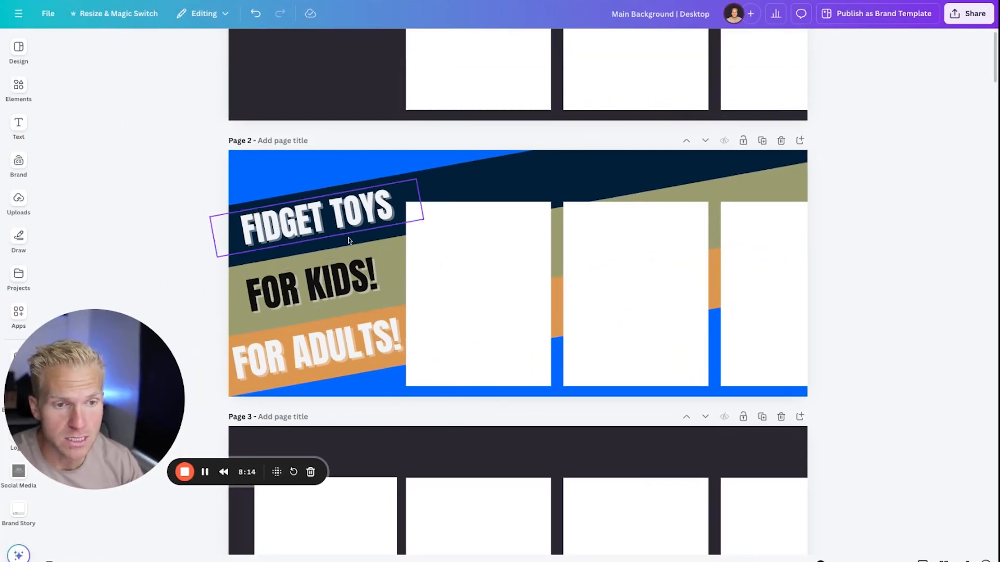
# Stretch the navy FIDGET TOYS band upward to cover the blue corner above it, and duplicate page 2.
pyautogui.click(497, 166)
pyautogui.moveTo(494, 160); pyautogui.dragTo(465, 94)
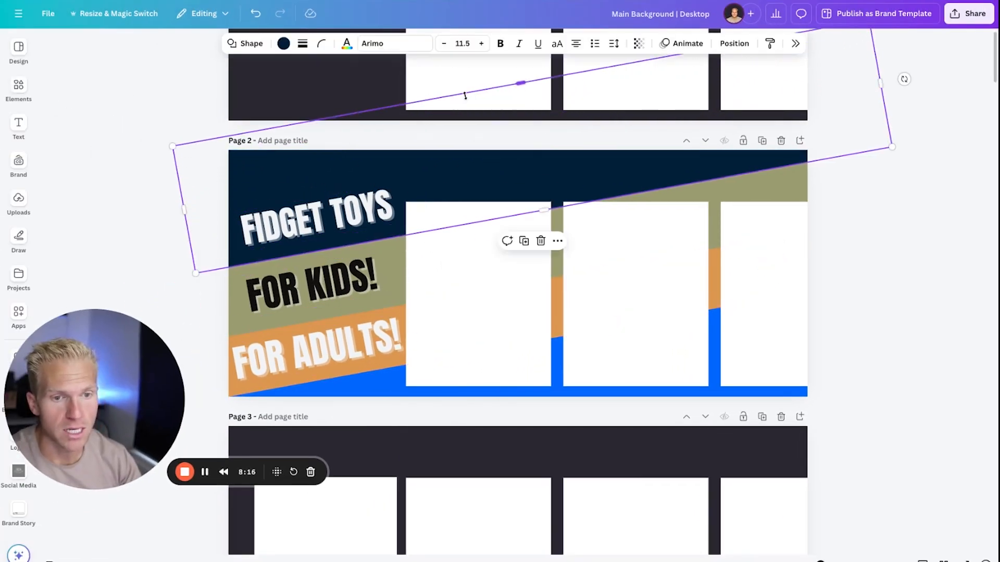
pyautogui.click(870, 250)
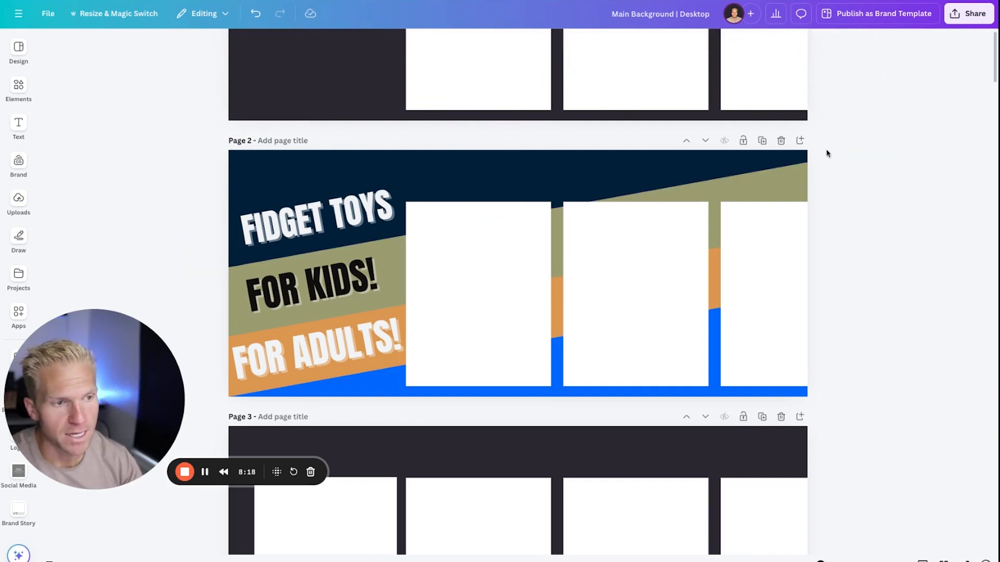
pyautogui.click(762, 141)
# Try copying the leftmost placeholder card from page 4 onto the text area of page 3, and undo the paste.
pyautogui.scroll(-10, 265, 339)
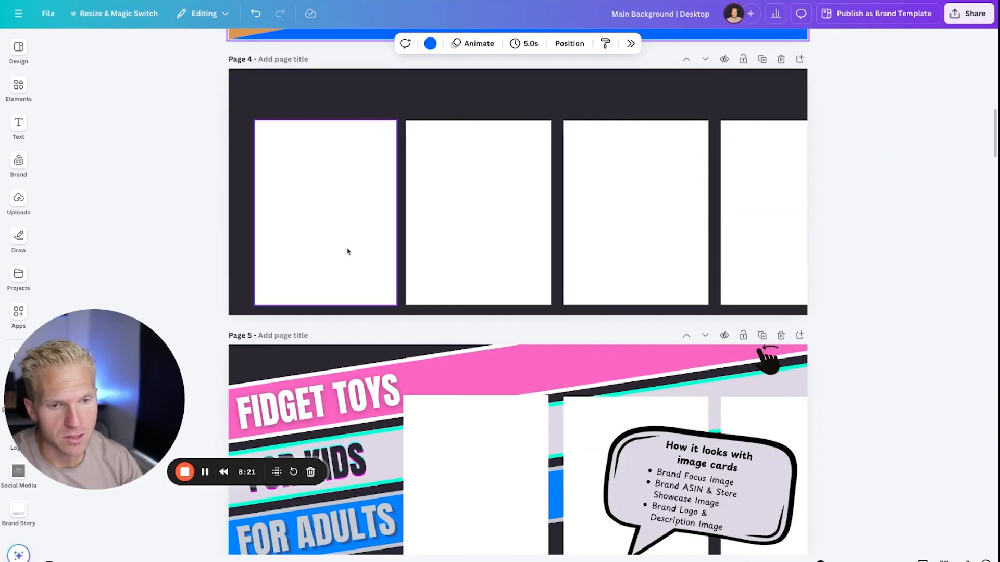
pyautogui.click(341, 189)
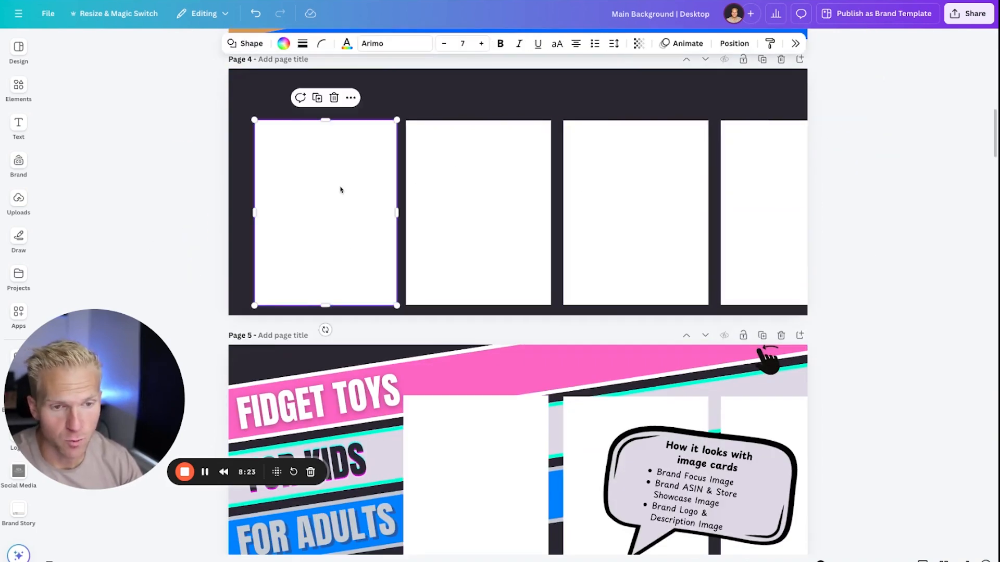
pyautogui.scroll(8, 341, 212)
pyautogui.scroll(-2, 350, 260)
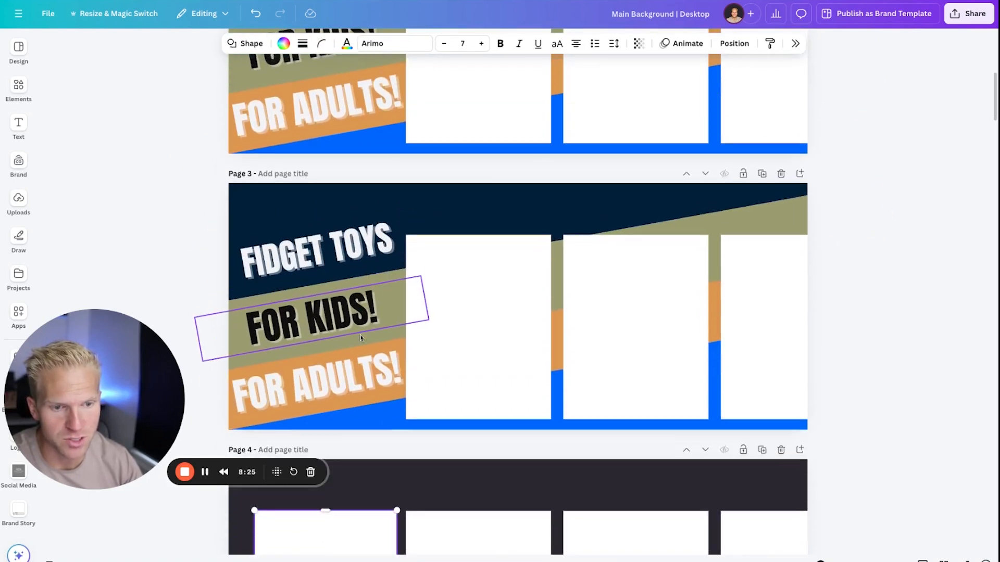
pyautogui.click(358, 338)
pyautogui.hotkey('ctrl', 'v')
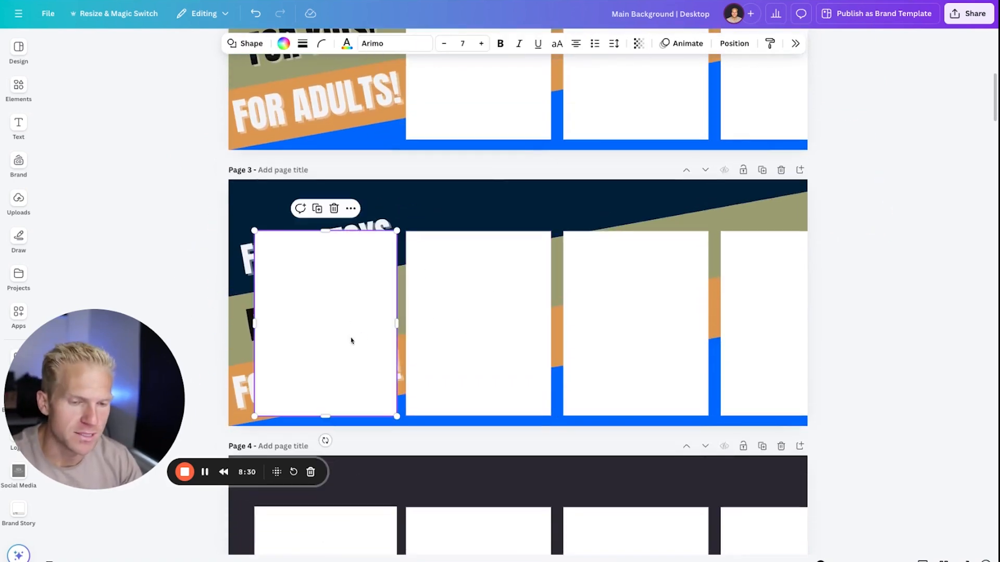
pyautogui.scroll(-4, 359, 359)
pyautogui.scroll(4, 370, 379)
pyautogui.hotkey('ctrl', 'z')
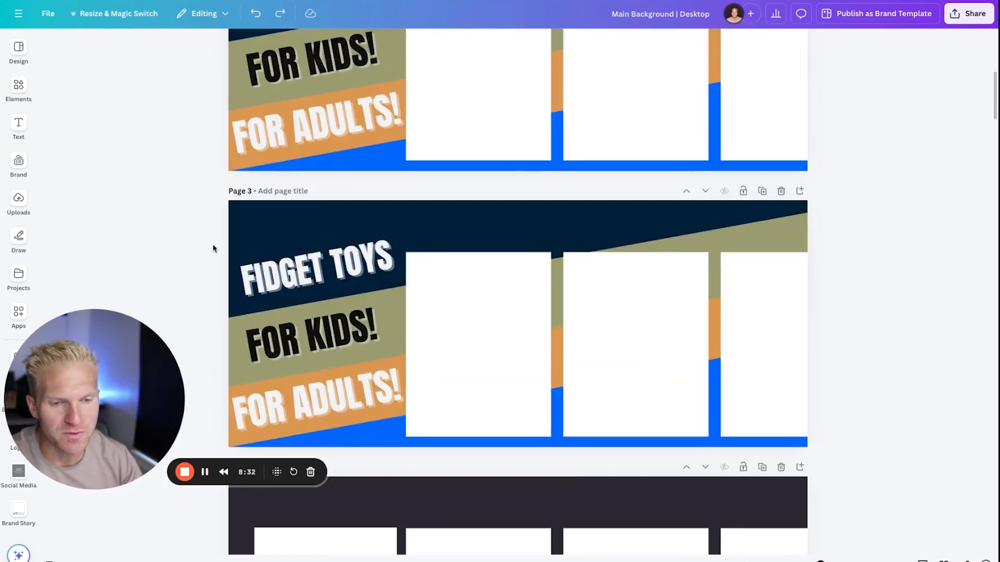
# Select the three headings and their colored bands on page 3, and bring up the Main Background | Mobile design.
pyautogui.moveTo(423, 440); pyautogui.dragTo(210, 245)
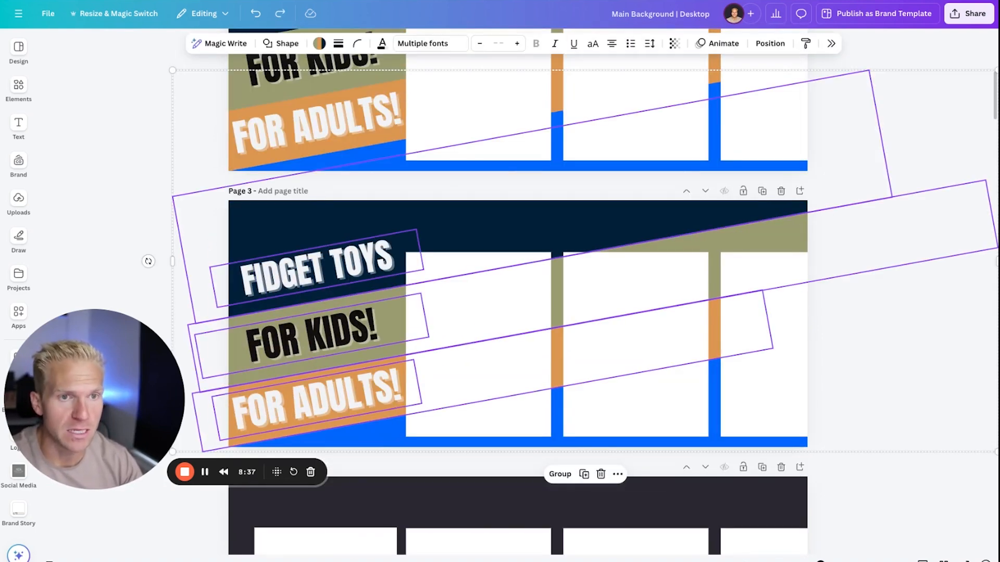
pyautogui.hotkey('ctrl', 'Tab')
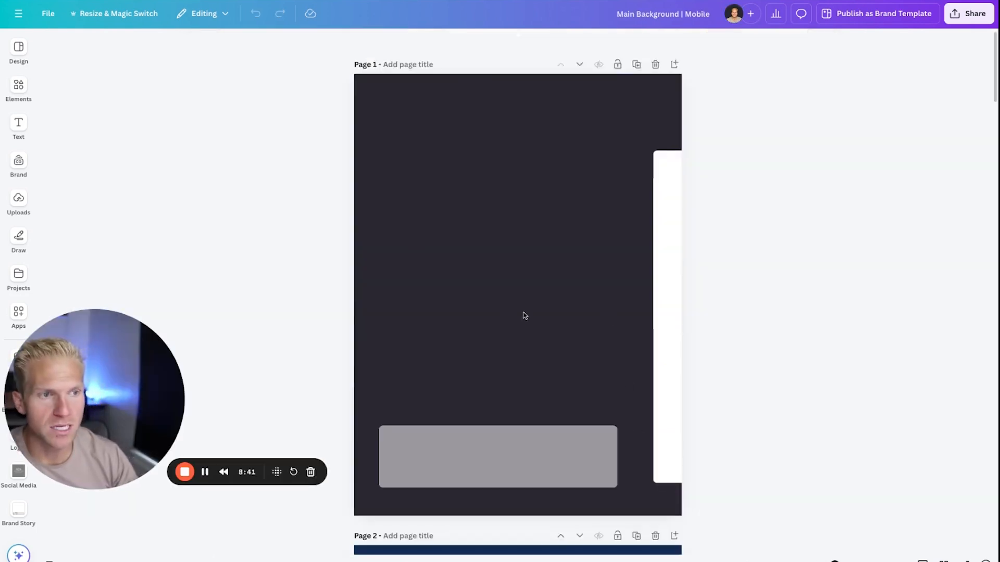
pyautogui.moveTo(833, 560); pyautogui.dragTo(821, 561)
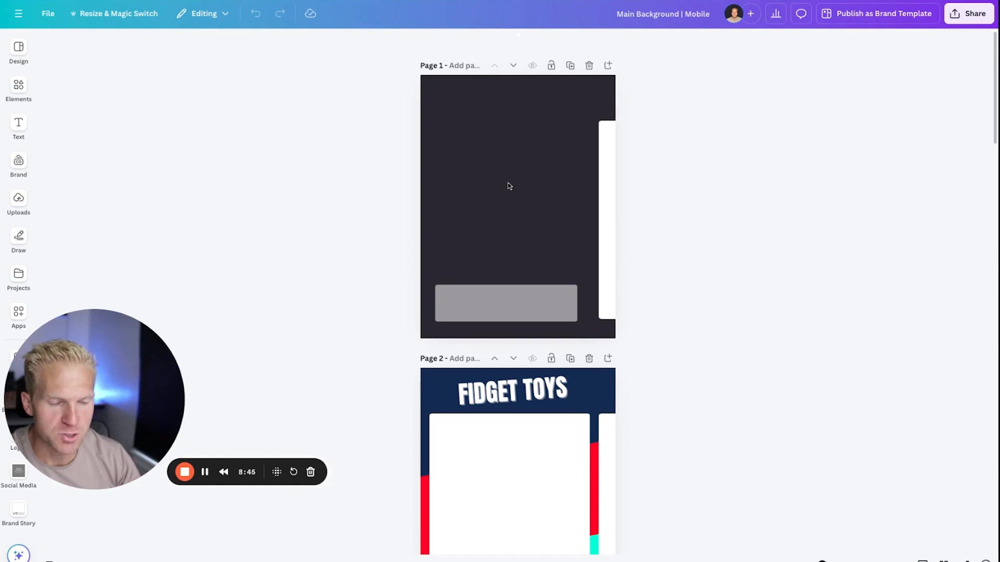
# Look through the mobile background pages, comparing the blank template with the FIDGET TOYS headings, bands and image-card examples.
pyautogui.scroll(-15, 515, 275)
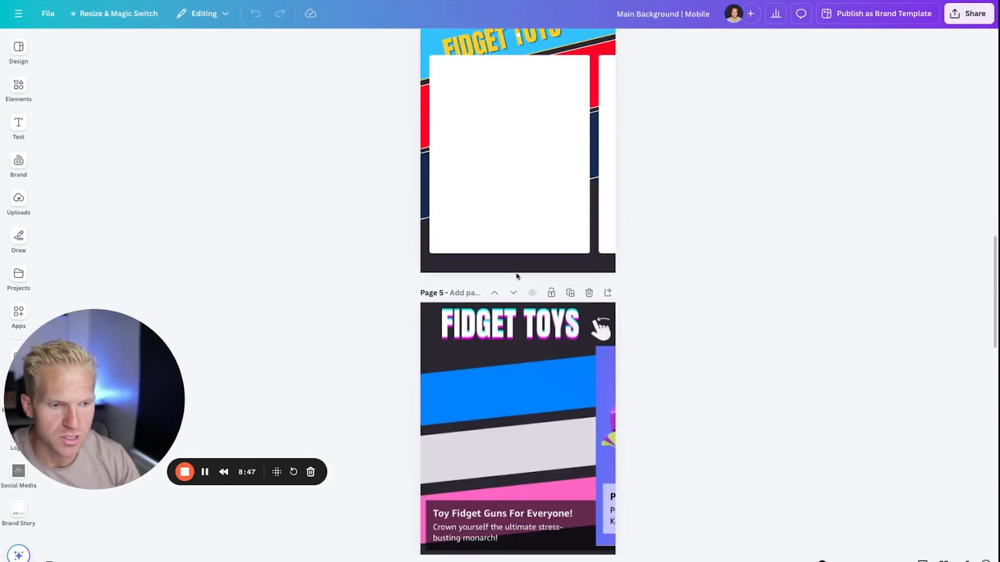
pyautogui.scroll(-6, 517, 275)
pyautogui.scroll(4, 538, 218)
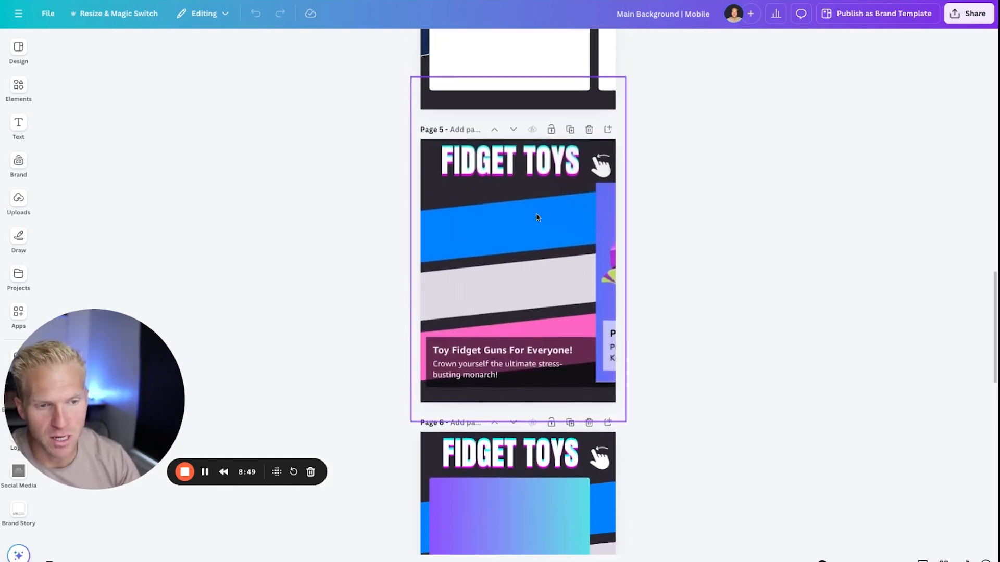
pyautogui.click(522, 231)
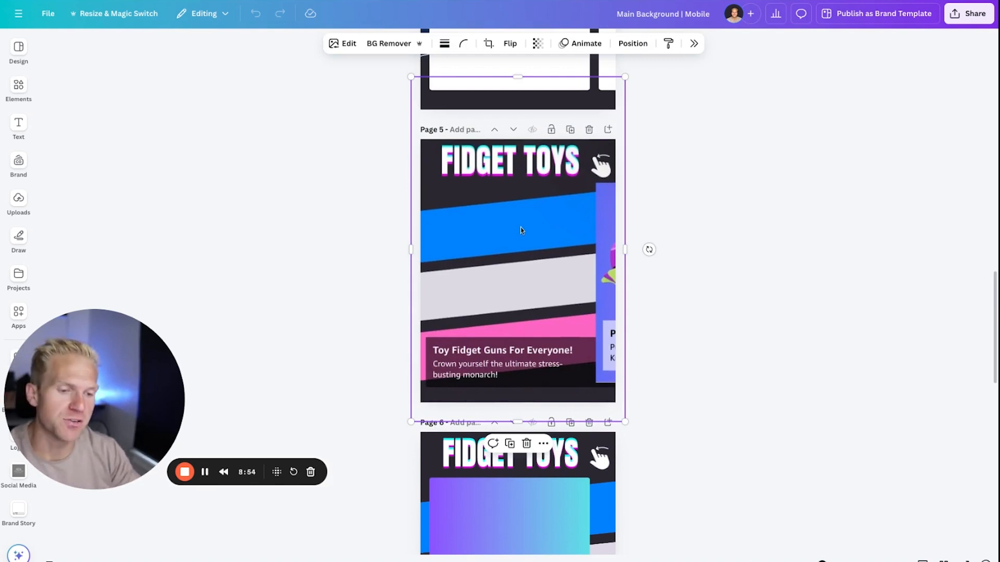
pyautogui.scroll(-10, 525, 243)
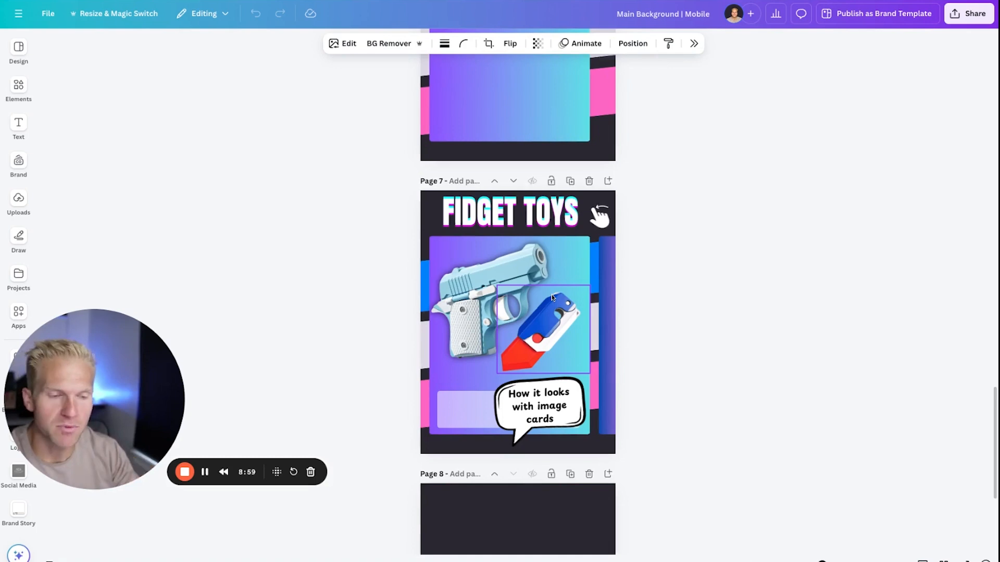
pyautogui.scroll(20, 554, 302)
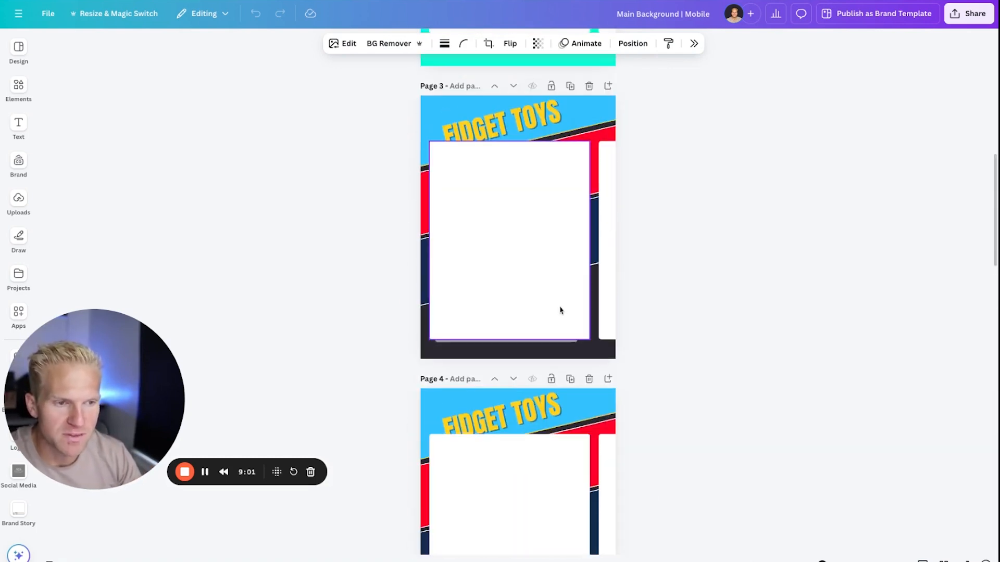
pyautogui.scroll(10, 560, 308)
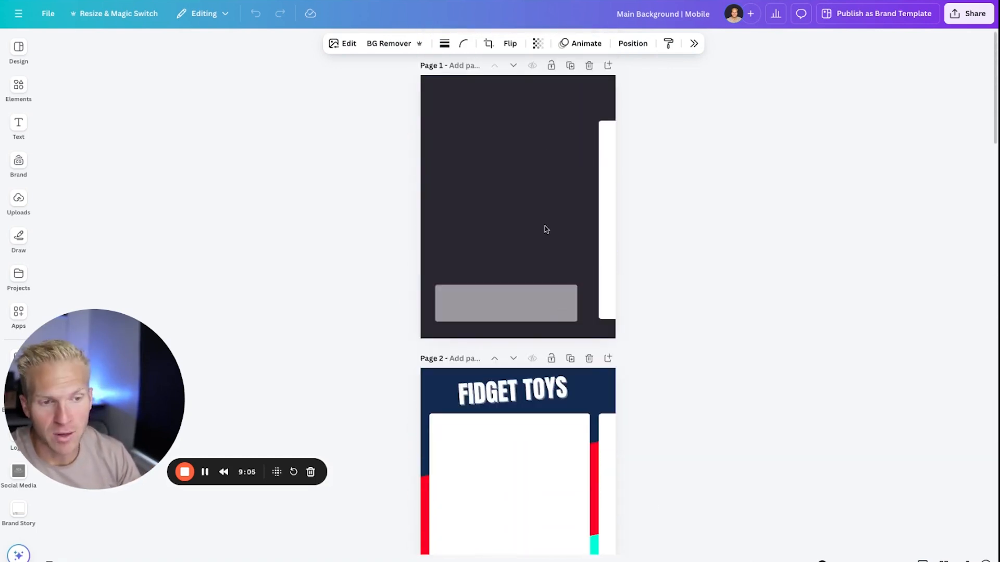
pyautogui.scroll(-2, 536, 227)
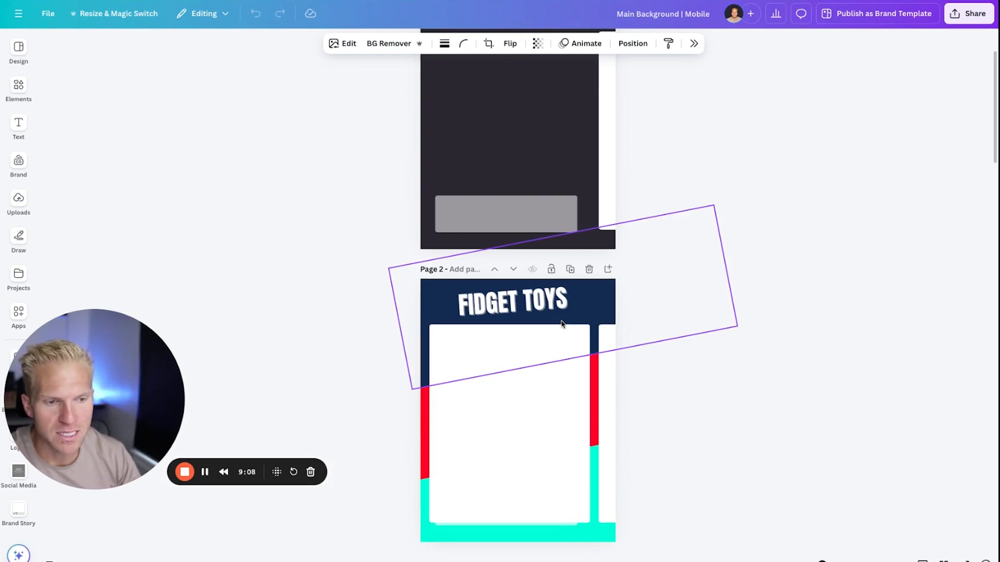
pyautogui.scroll(-3, 556, 323)
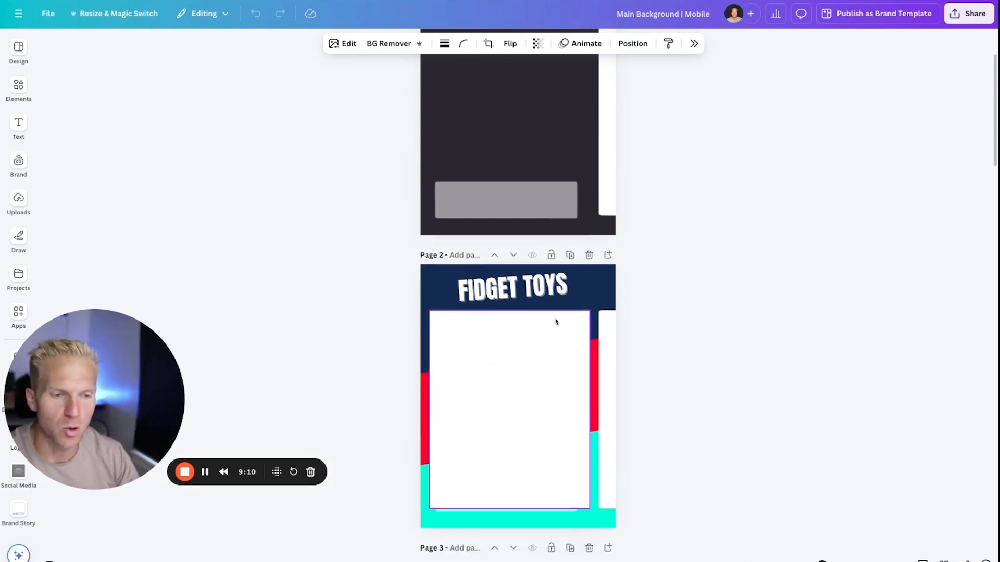
pyautogui.scroll(-15, 555, 322)
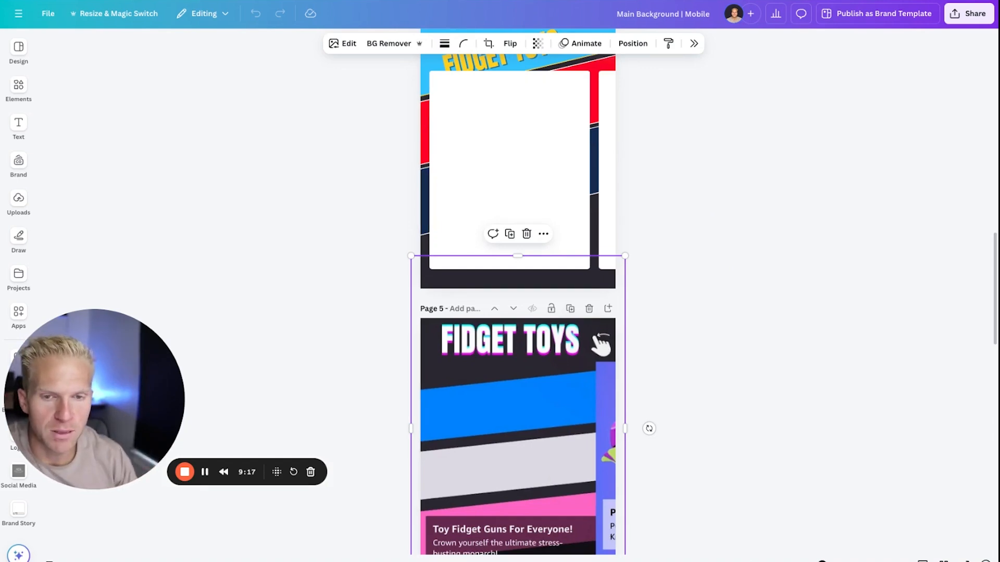
pyautogui.scroll(-10, 603, 335)
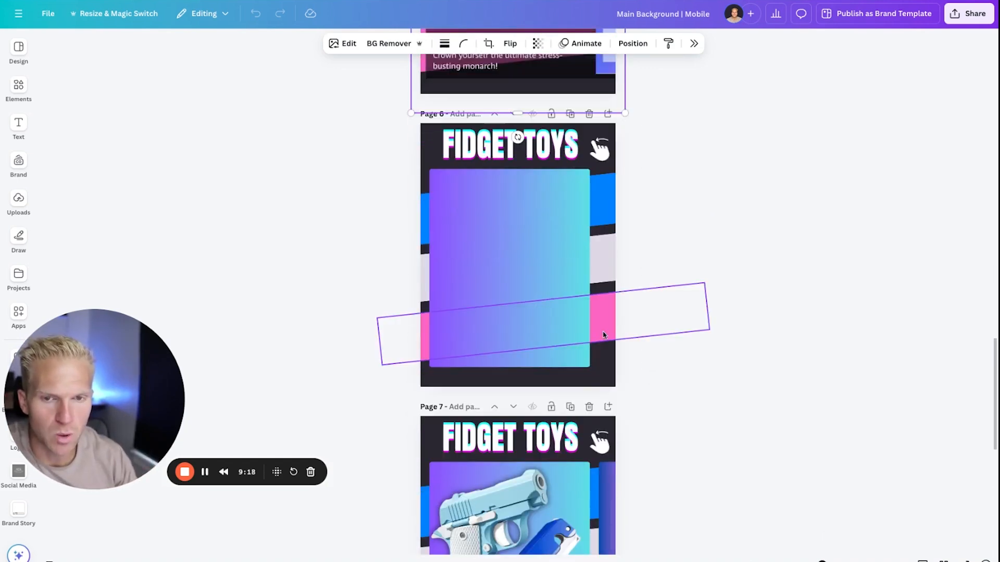
# Search the elements library for swipe graphics.
pyautogui.click(19, 86)
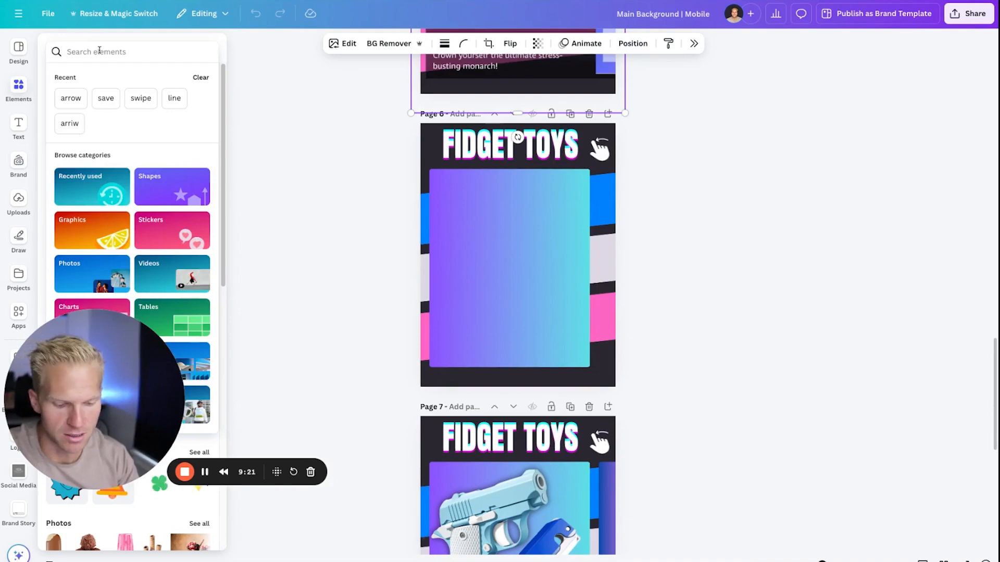
pyautogui.click(100, 50)
pyautogui.write('swipe')
pyautogui.press('Return')
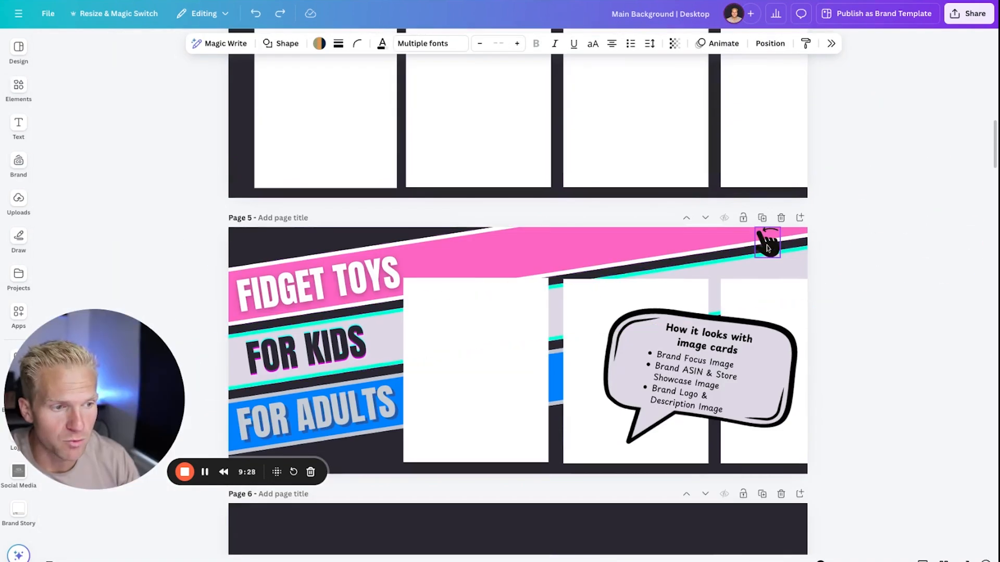
# In the desktop background design, position the black swipe-hand graphic over the bands near page 5's upper-right corner.
pyautogui.click(769, 244)
pyautogui.moveTo(773, 255); pyautogui.dragTo(780, 256)
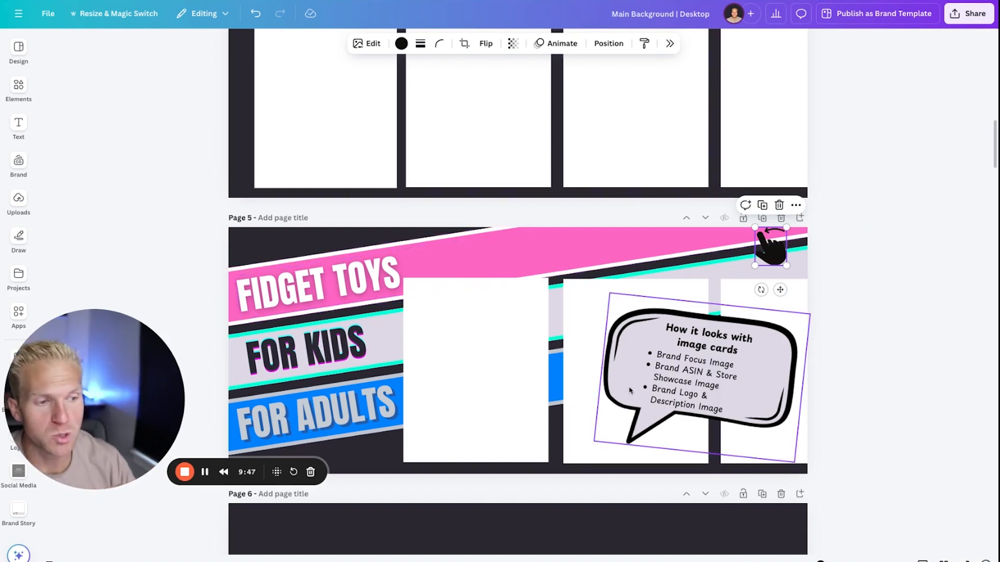
pyautogui.scroll(8, 625, 397)
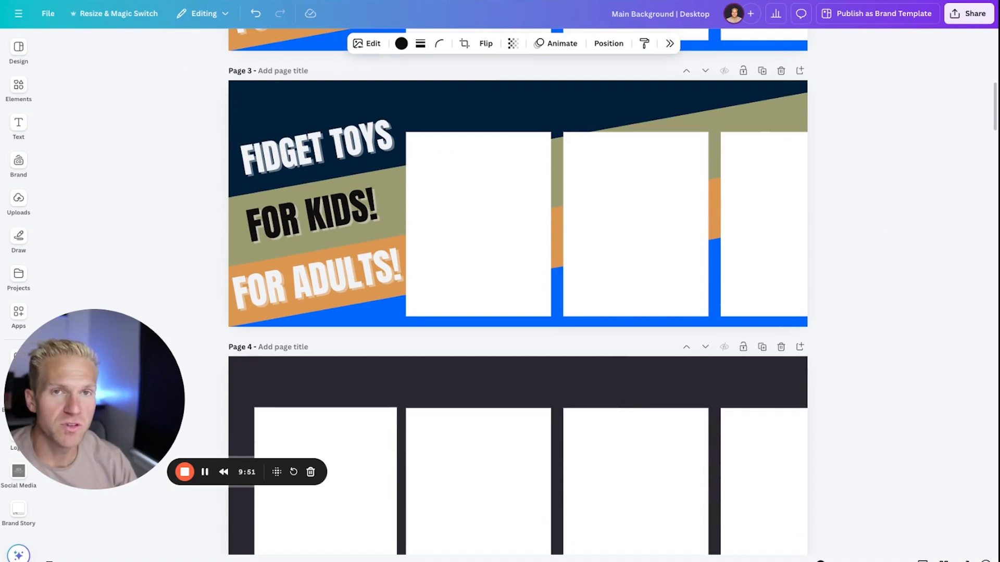
# Switch to the fidget toys Brand Story draft on Amazon and review the background image upload requirements and the headline and body text fields.
pyautogui.hotkey('ctrl', 'Tab')
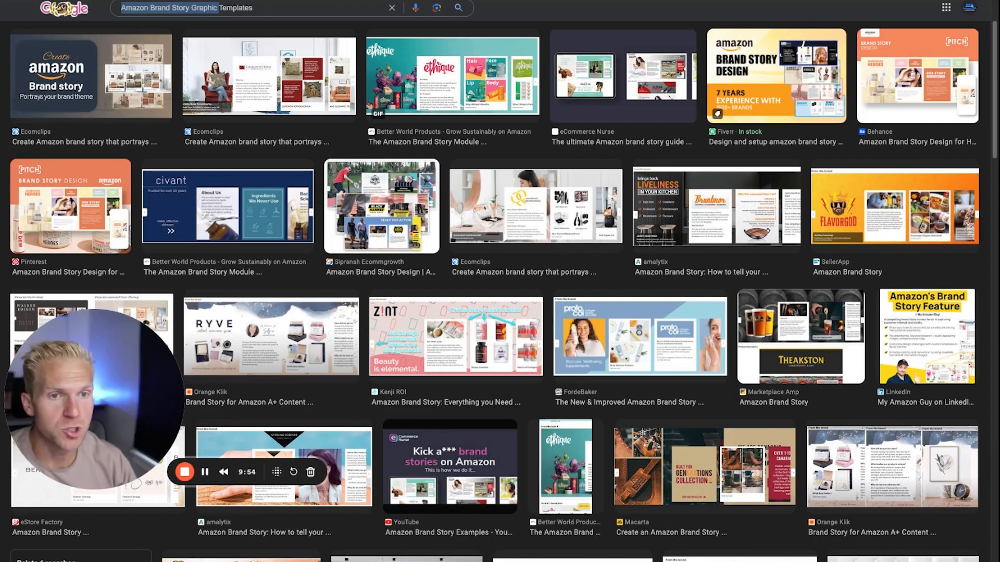
pyautogui.hotkey('ctrl', 'Tab')
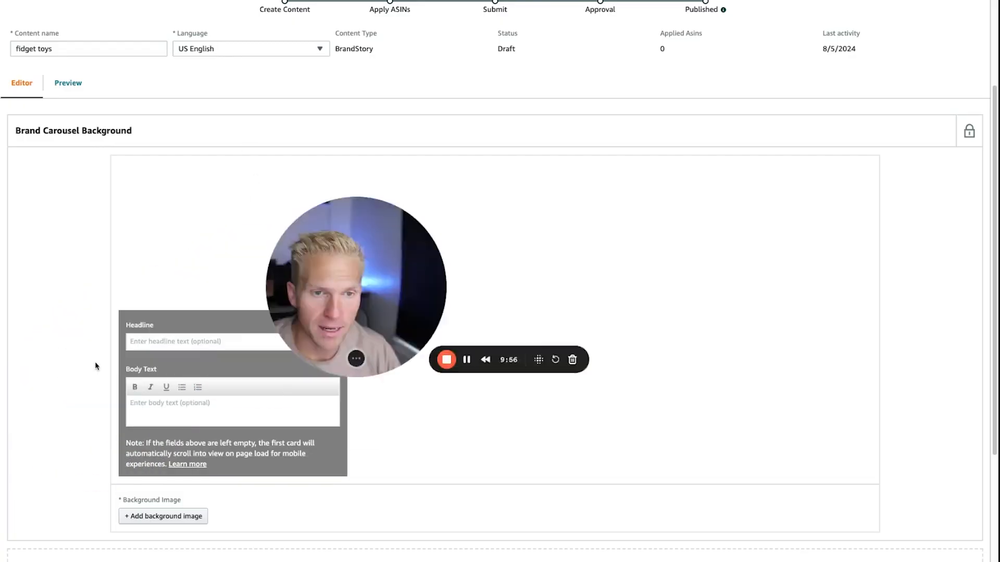
pyautogui.click(178, 514)
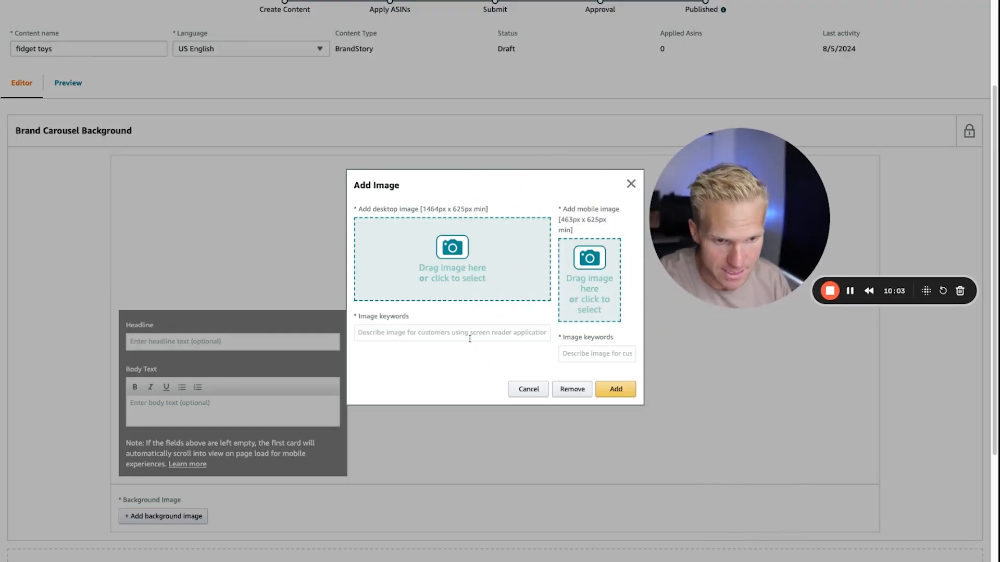
pyautogui.click(400, 333)
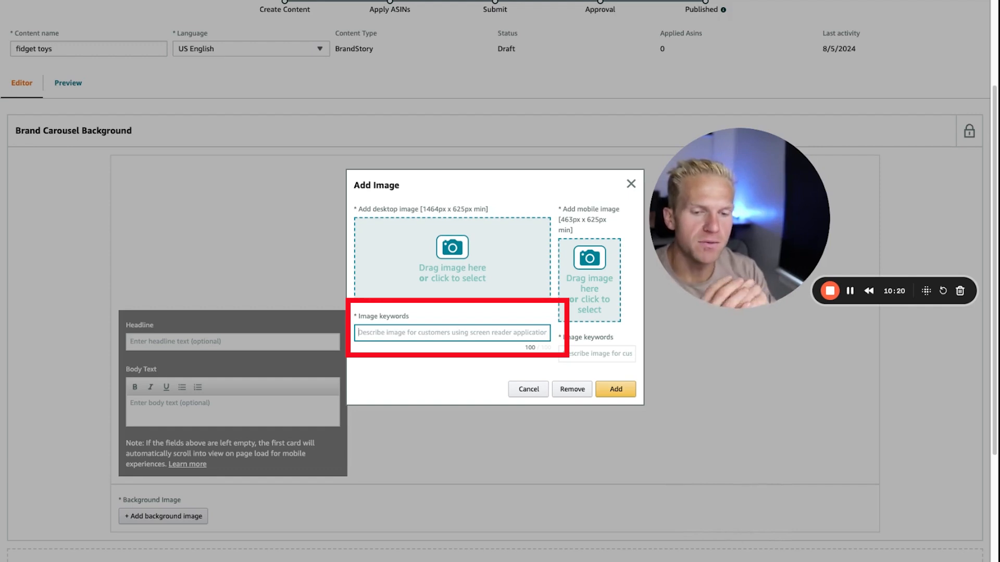
pyautogui.click(632, 187)
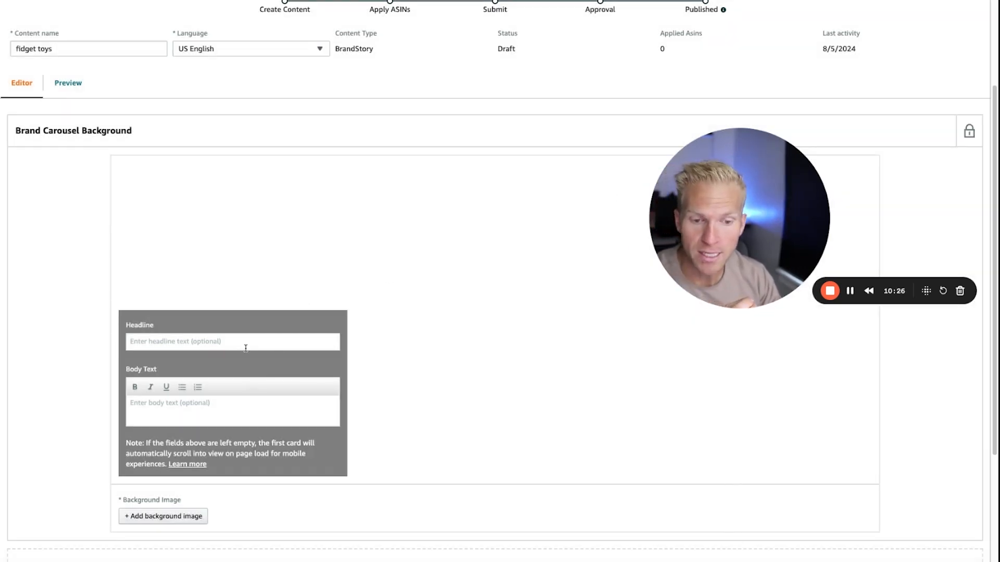
pyautogui.click(161, 402)
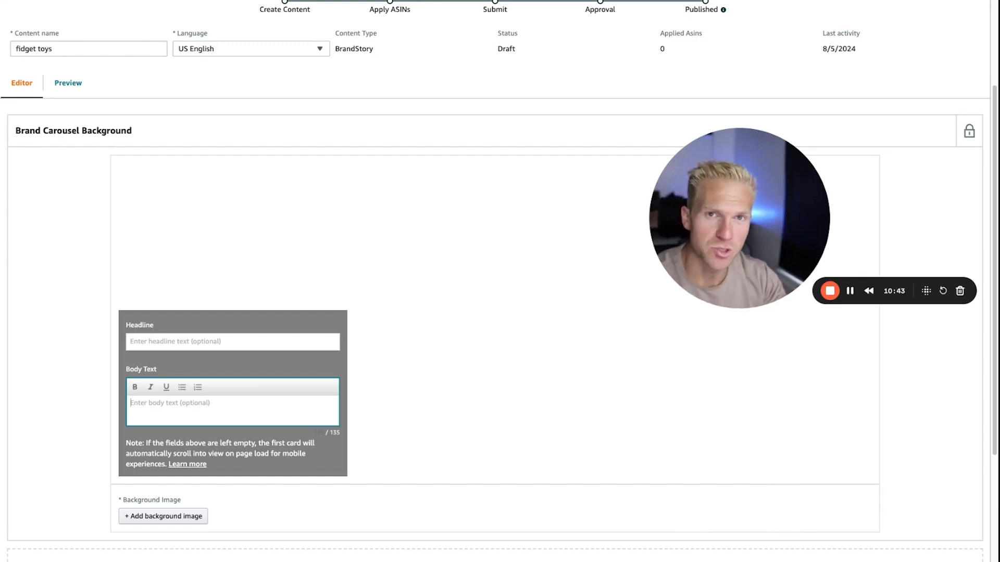
# Add a Brand ASIN & Store Showcase module below the carousel background and select its ASIN 1 field.
pyautogui.scroll(-4, 163, 435)
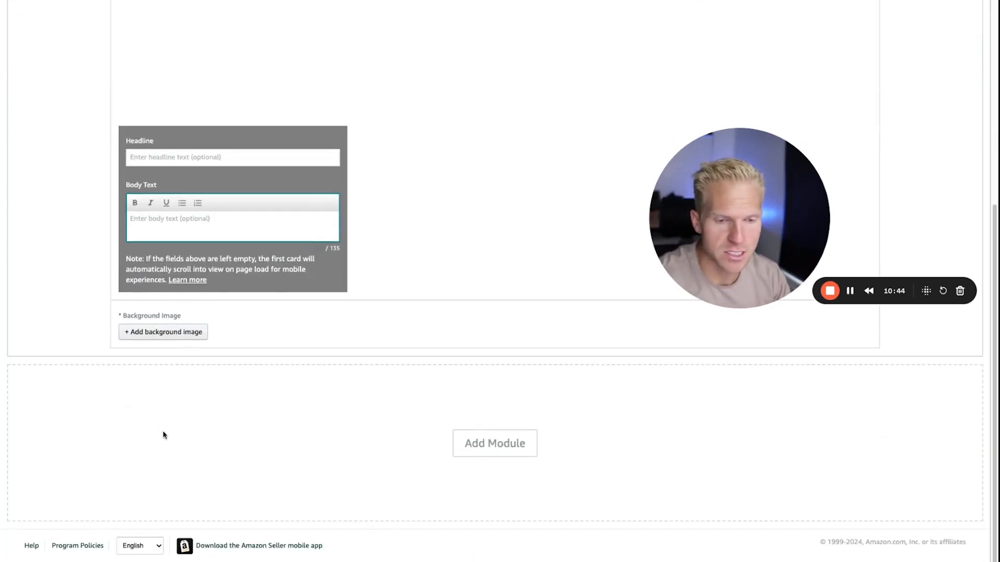
pyautogui.click(489, 446)
pyautogui.moveTo(697, 227); pyautogui.dragTo(834, 195)
pyautogui.scroll(-2, 213, 224)
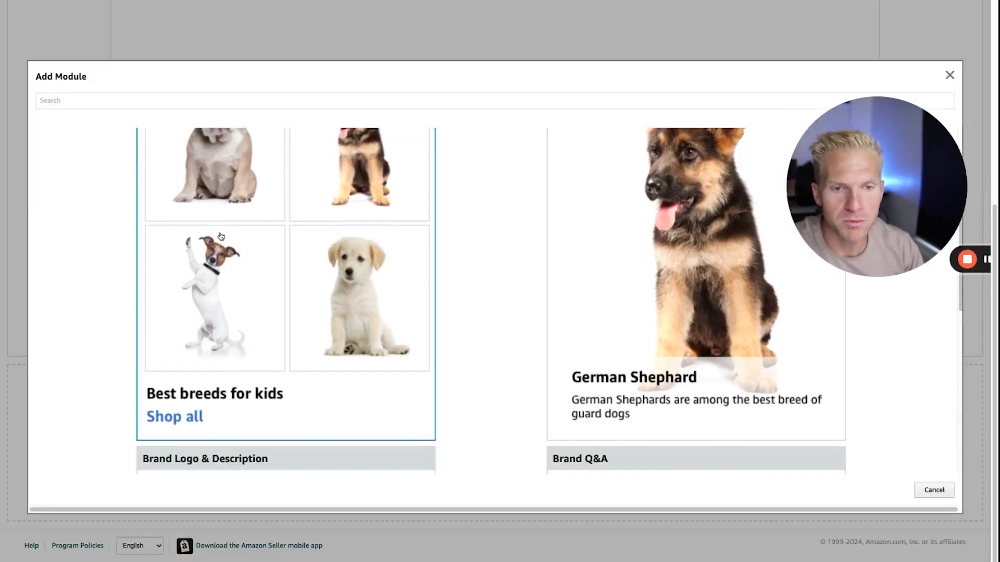
pyautogui.scroll(2, 214, 227)
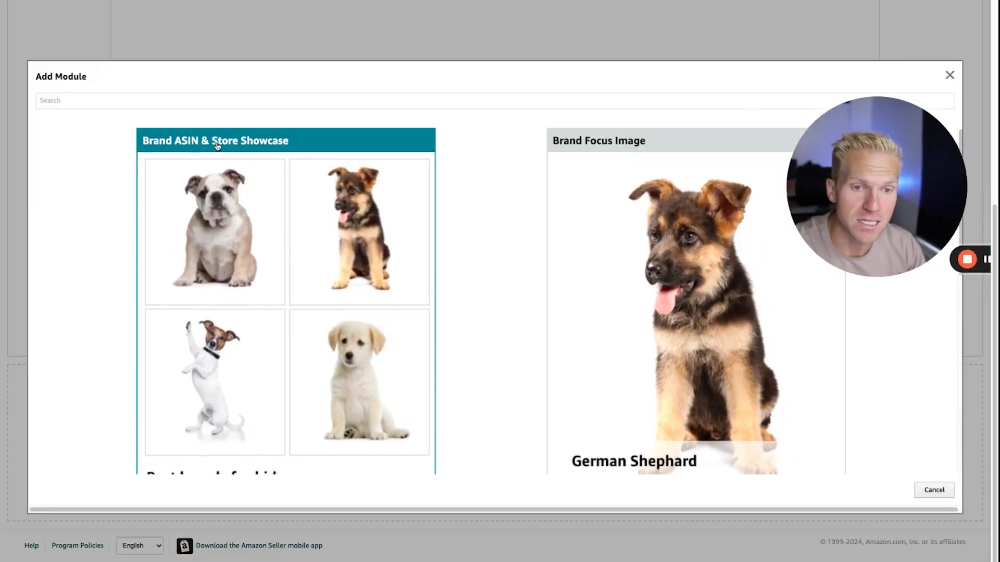
pyautogui.scroll(-4, 573, 182)
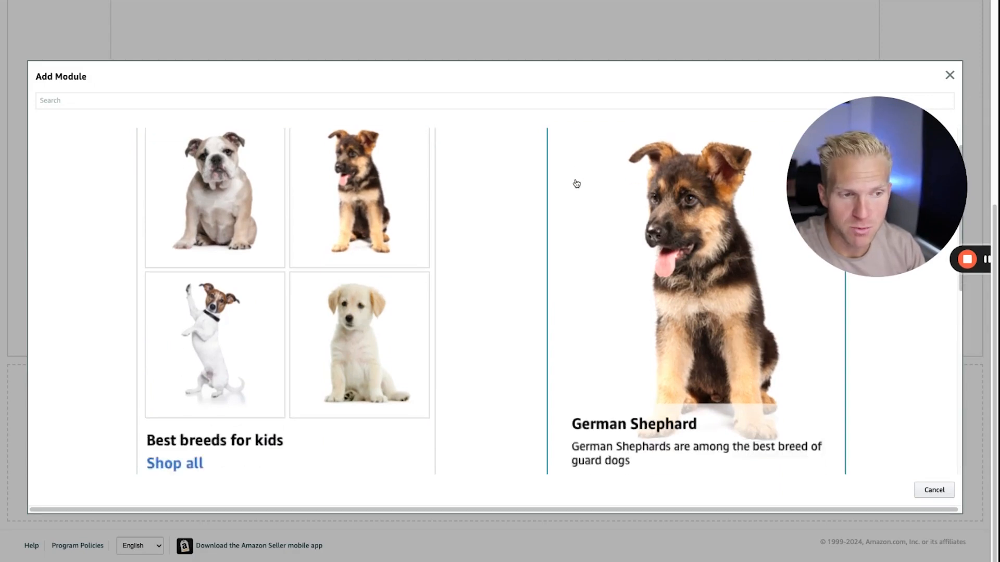
pyautogui.scroll(4, 603, 328)
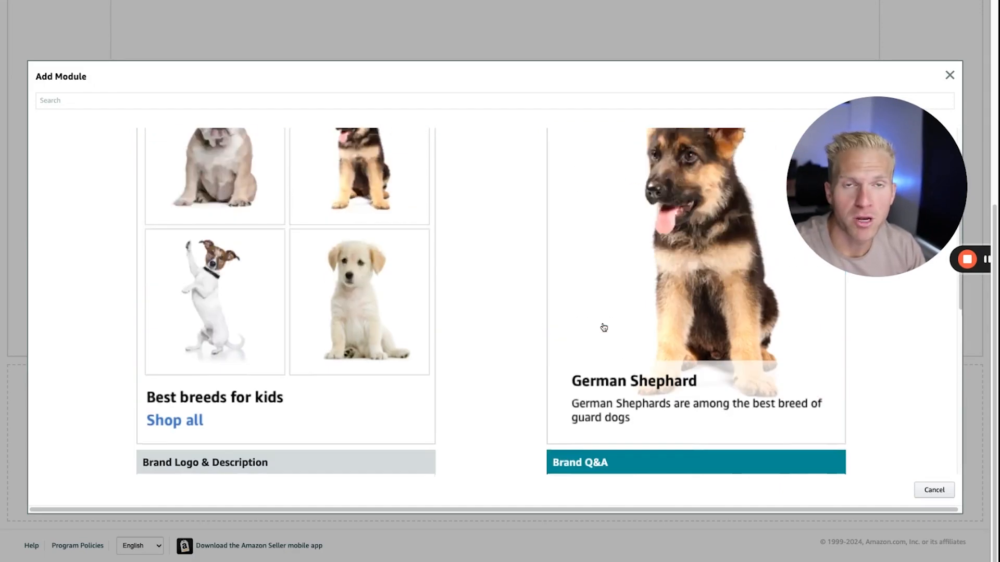
pyautogui.click(279, 185)
pyautogui.scroll(-4, 468, 357)
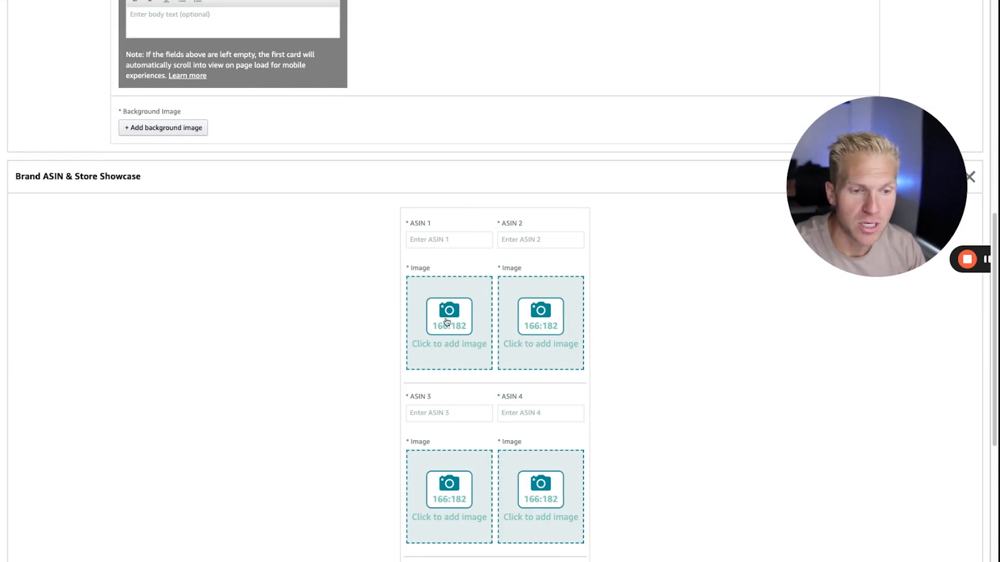
pyautogui.click(440, 242)
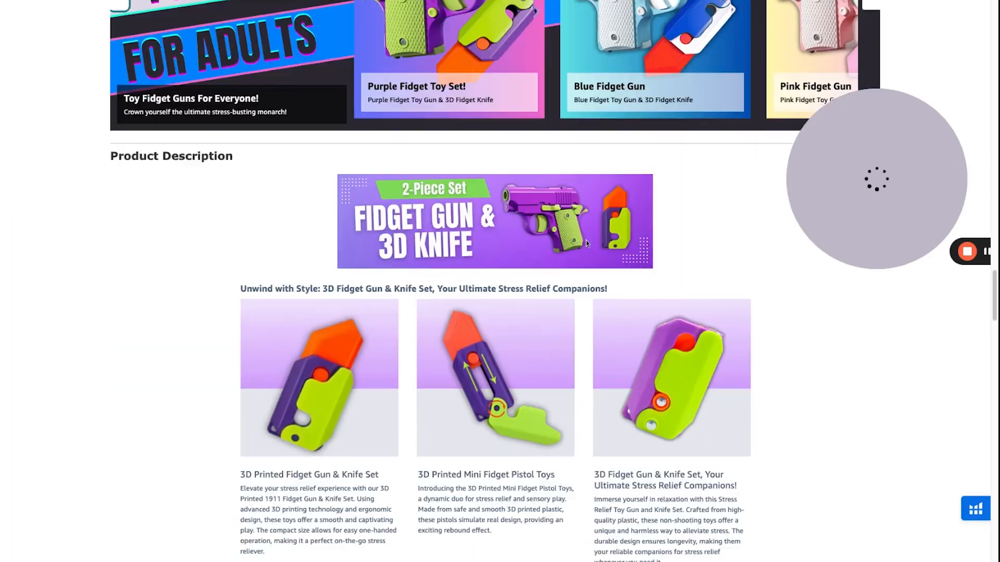
# Switch to the live fidget toy listing and advance its From the brand carousel to view the remaining cards.
pyautogui.scroll(10, 873, 447)
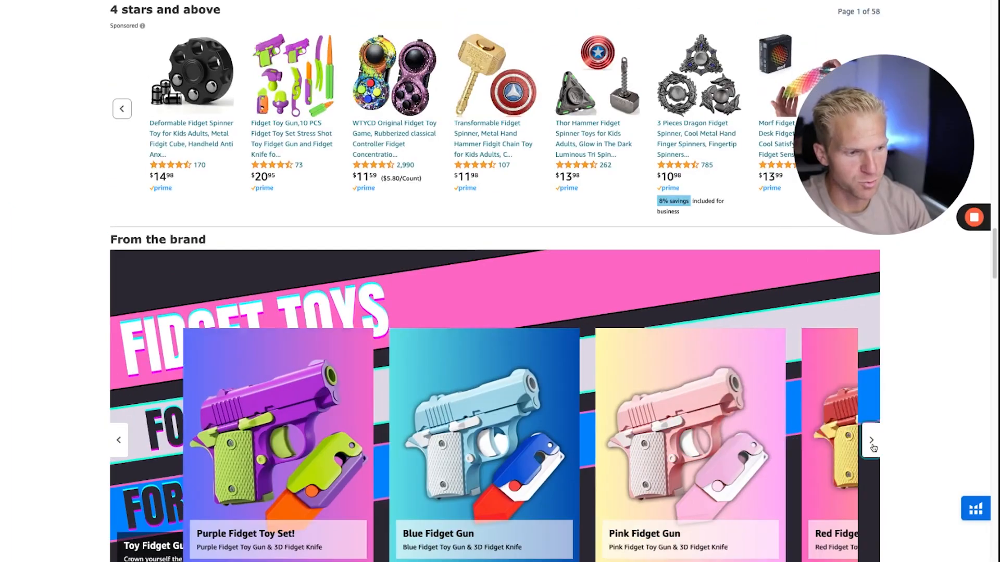
pyautogui.click(871, 440)
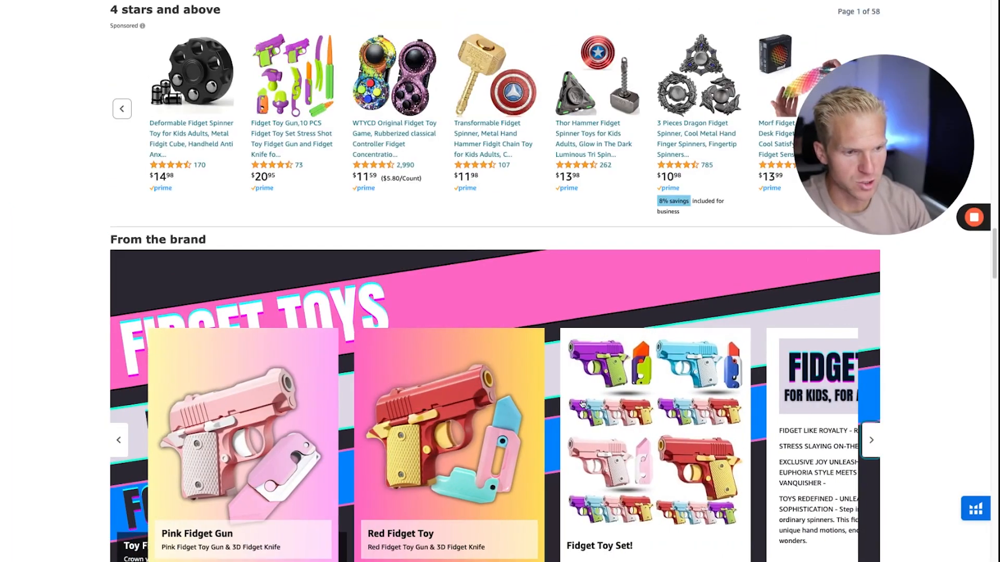
pyautogui.moveTo(602, 387)
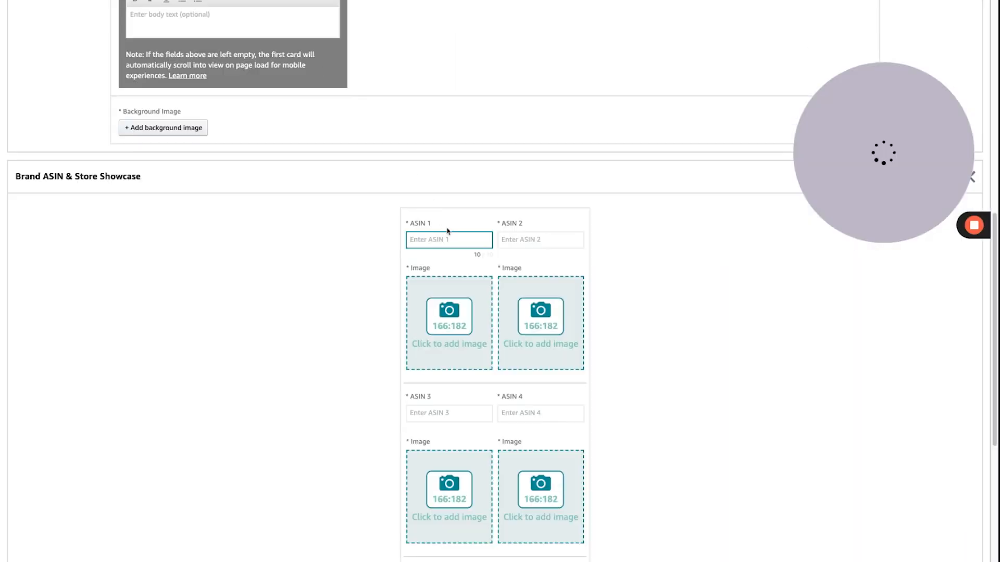
# Return to the Brand Story draft and add a Brand Focus Image module below the ASIN showcase.
pyautogui.scroll(-6, 447, 227)
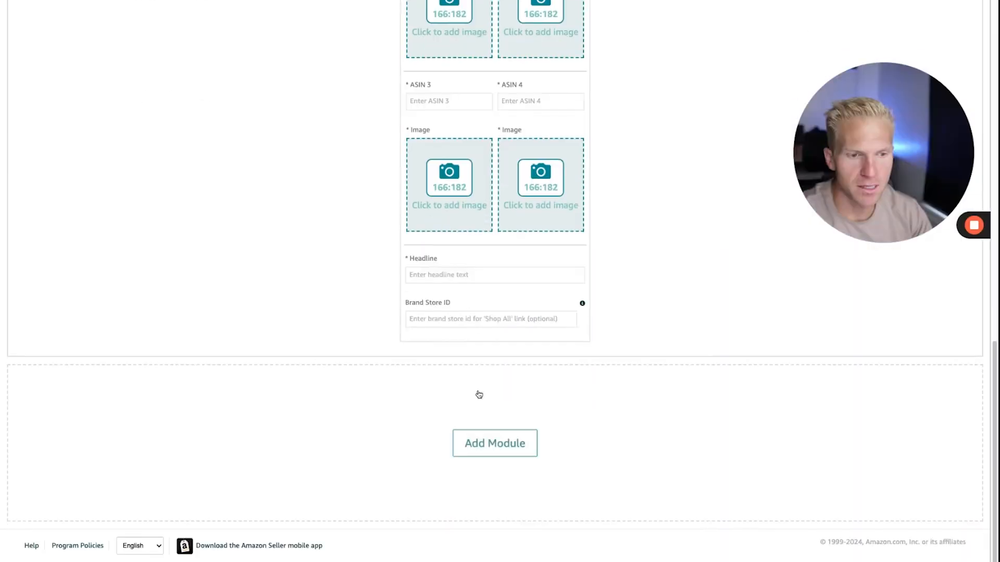
pyautogui.click(494, 444)
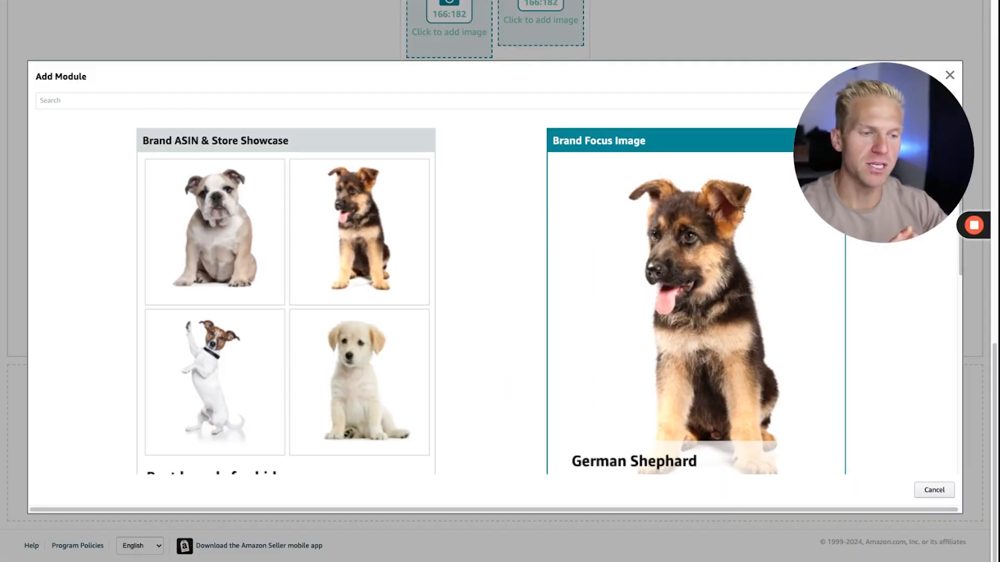
pyautogui.click(677, 313)
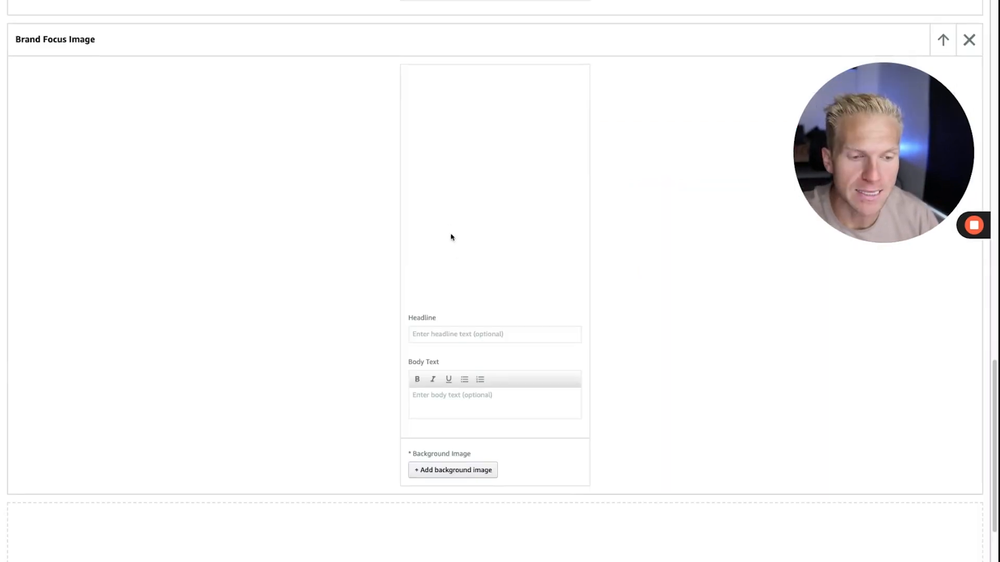
# Add a Brand Logo & Description module below the Brand Focus Image module.
pyautogui.scroll(-2, 491, 426)
pyautogui.click(498, 485)
pyautogui.scroll(-5, 365, 313)
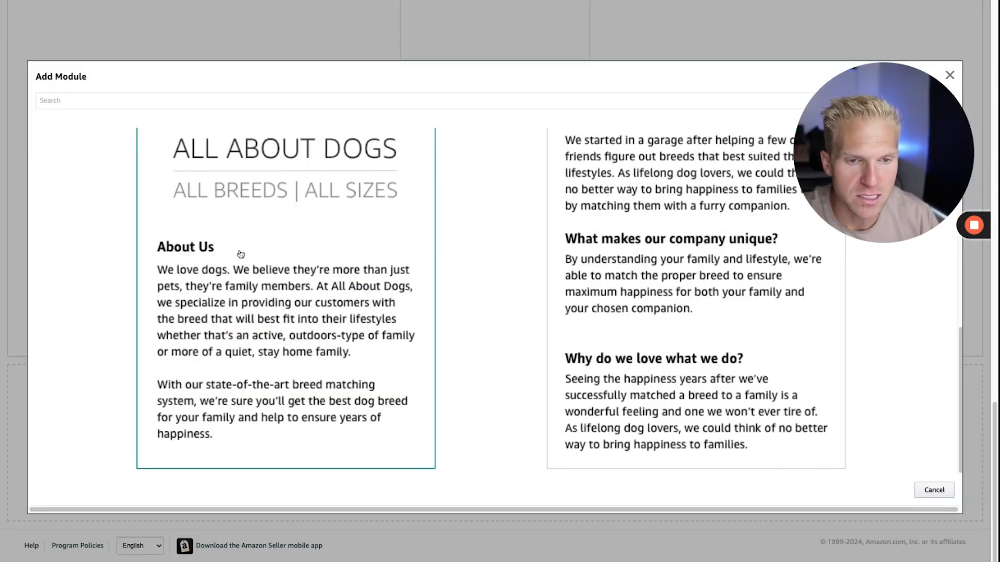
pyautogui.click(241, 255)
pyautogui.scroll(-5, 416, 208)
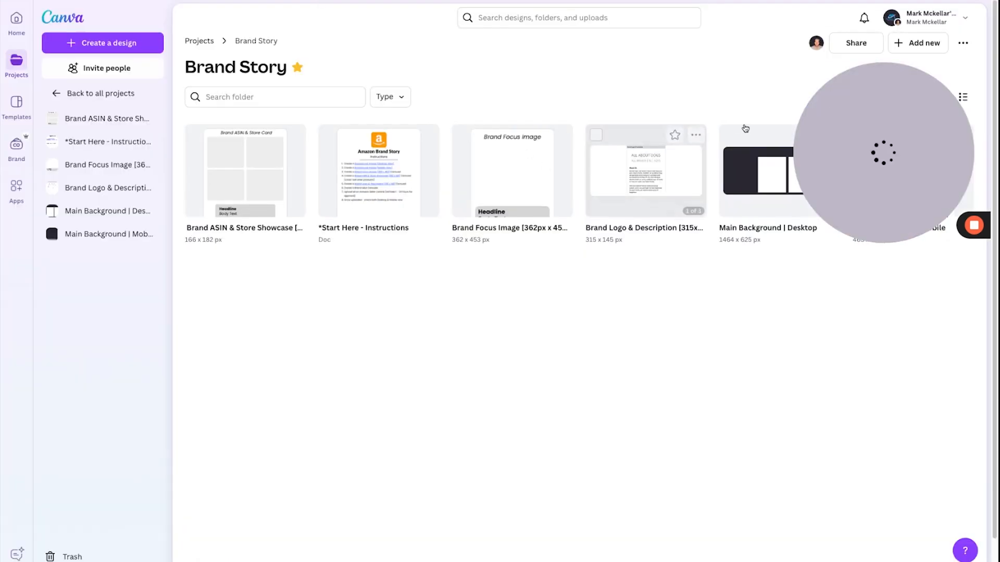
# Switch to Canva's Brand Story folder and open the Brand Focus Image design for editing.
pyautogui.click(523, 183)
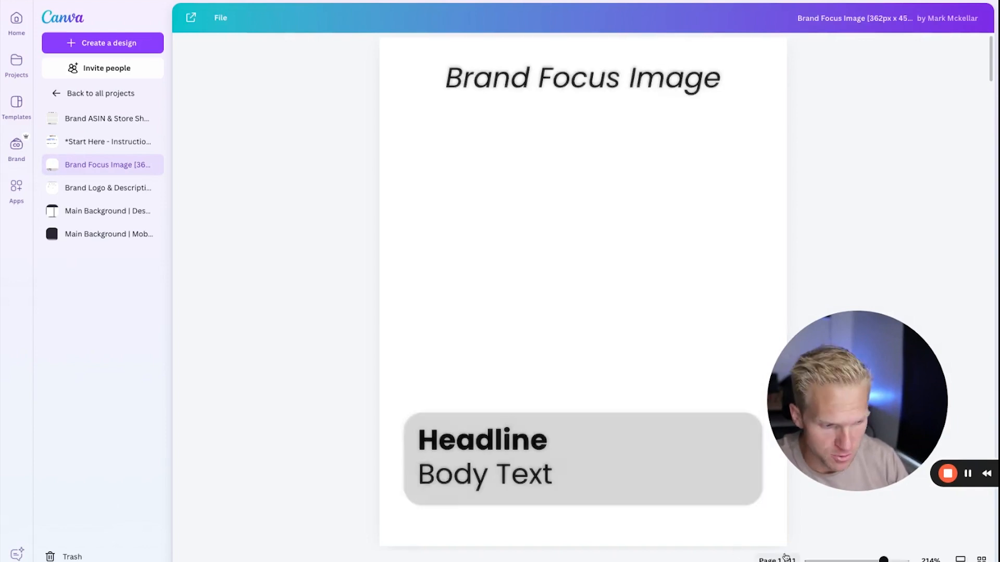
pyautogui.moveTo(785, 559); pyautogui.dragTo(826, 559)
pyautogui.scroll(3, 651, 402)
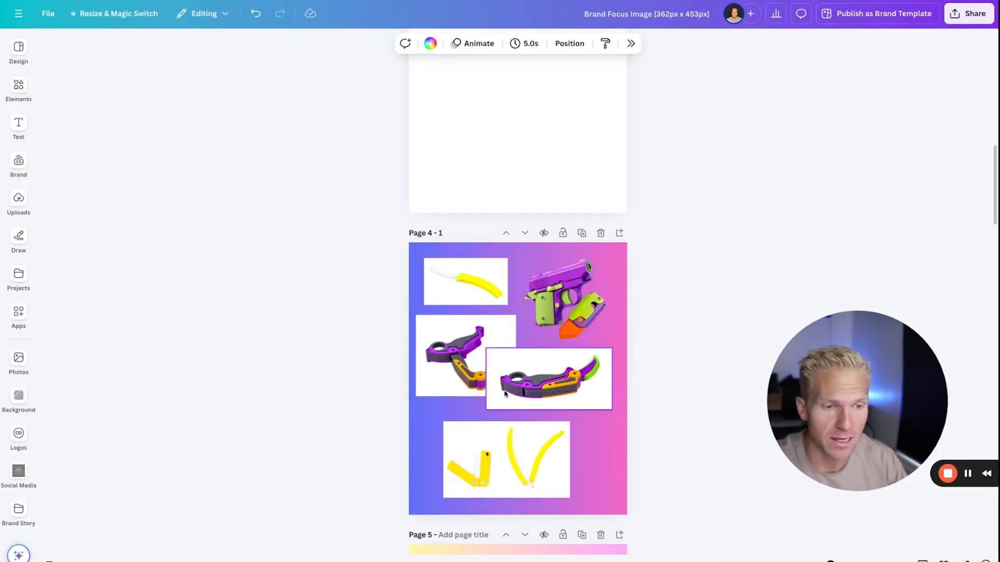
# Copy the product photos from page 4 and paste them onto the blank page 3.
pyautogui.moveTo(364, 359); pyautogui.dragTo(540, 450)
pyautogui.hotkey('ctrl', 'c')
pyautogui.scroll(14, 539, 454)
pyautogui.scroll(-7, 523, 432)
pyautogui.click(522, 427)
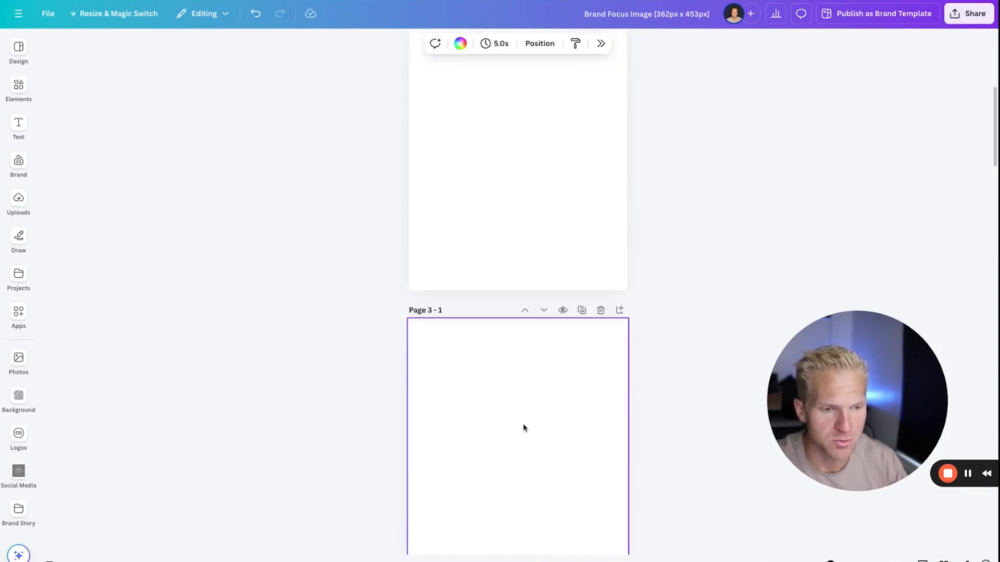
pyautogui.hotkey('ctrl', 'v')
pyautogui.click(748, 206)
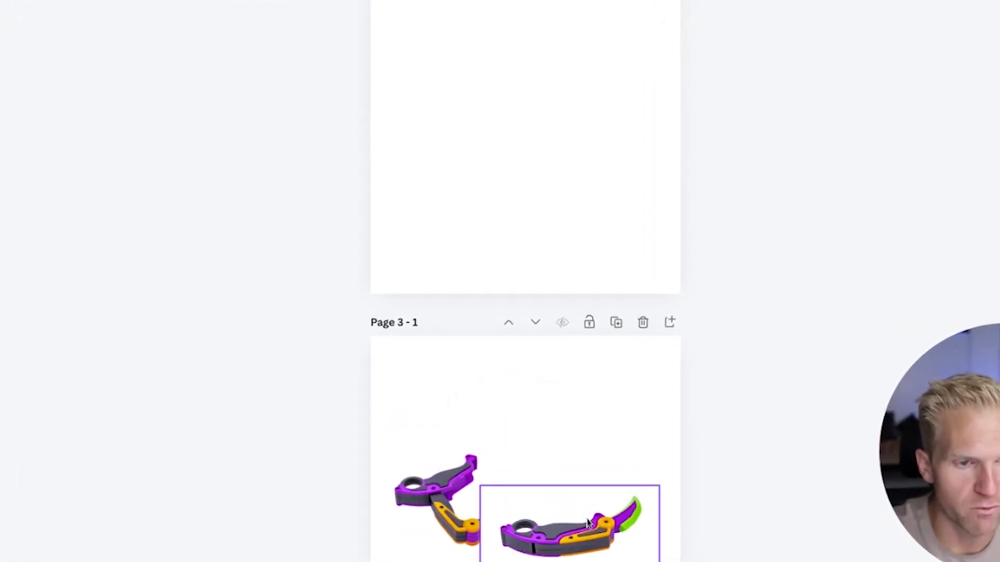
# Move the purple and green toy photo to page 2 and give that page a purple-to-orange gradient background.
pyautogui.moveTo(581, 515); pyautogui.dragTo(526, 112)
pyautogui.click(623, 139)
pyautogui.scroll(5, 619, 125)
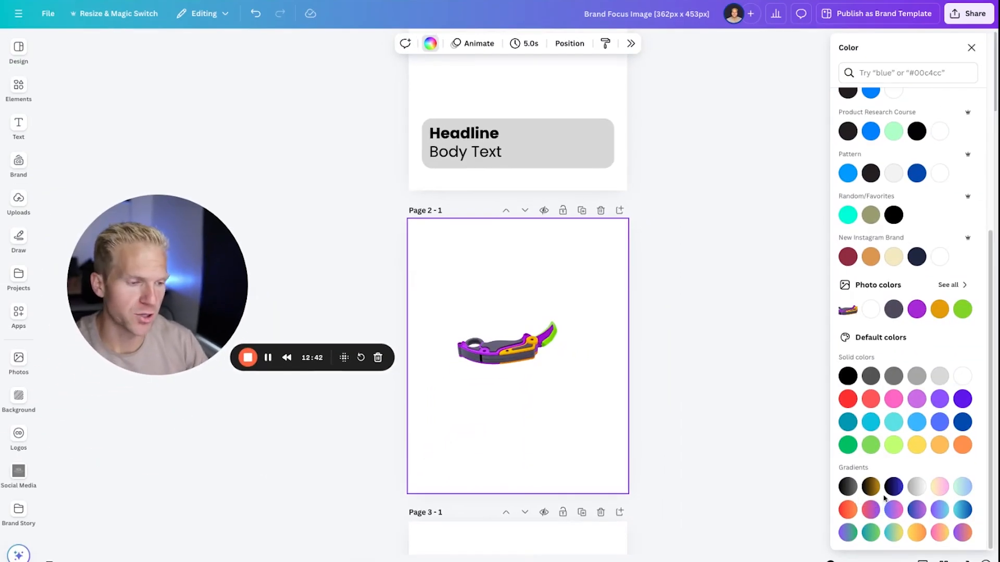
pyautogui.click(962, 532)
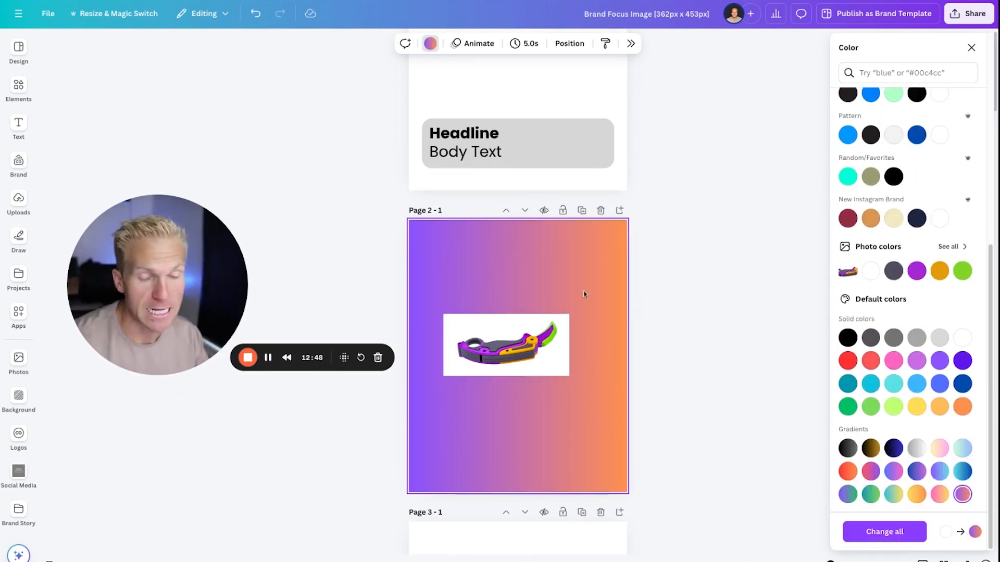
# Tilt the page 2 toy photo, remove its background, enlarge it and centre it over the gradient.
pyautogui.click(466, 326)
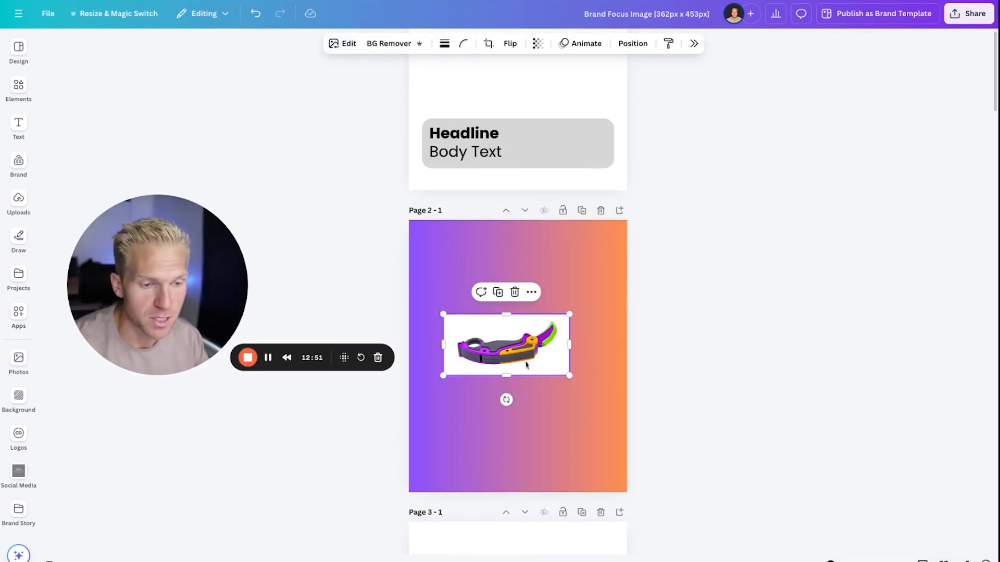
pyautogui.moveTo(505, 400); pyautogui.dragTo(544, 416)
pyautogui.click(391, 46)
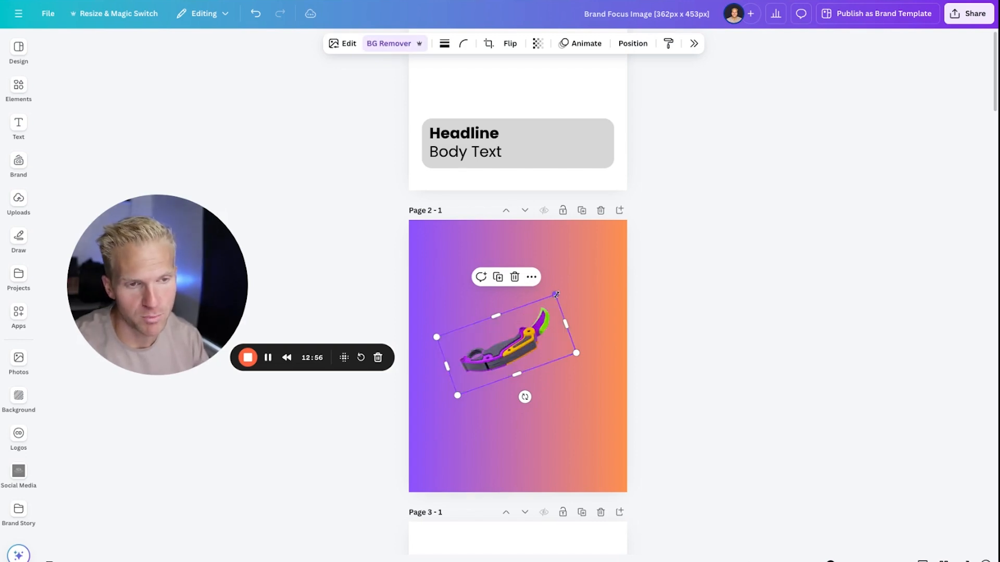
pyautogui.moveTo(556, 294); pyautogui.dragTo(613, 224)
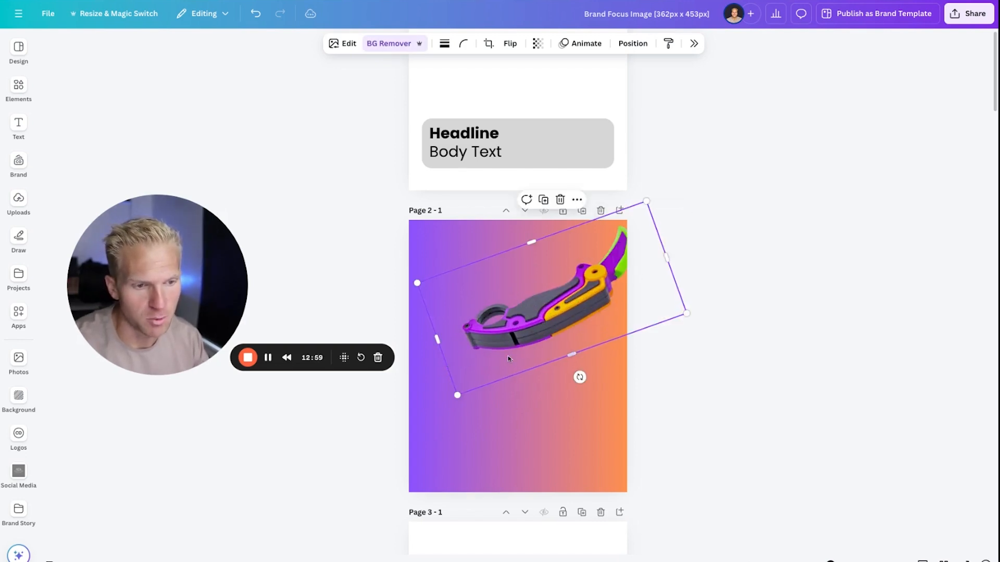
pyautogui.moveTo(549, 290); pyautogui.dragTo(542, 339)
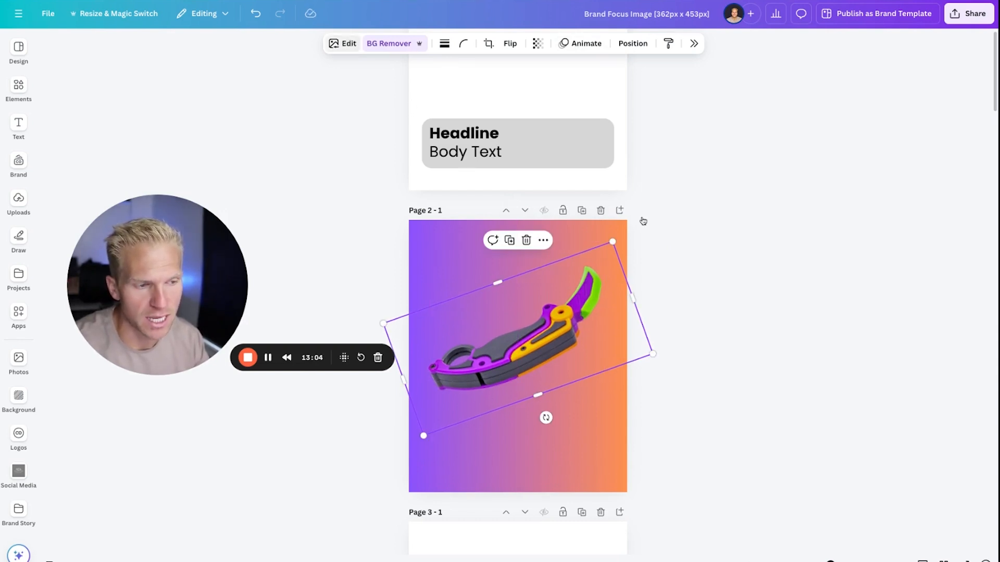
# Try the shadow styles on the toy image, apply the Backdrop shadow and rotate the image back to level.
pyautogui.click(857, 308)
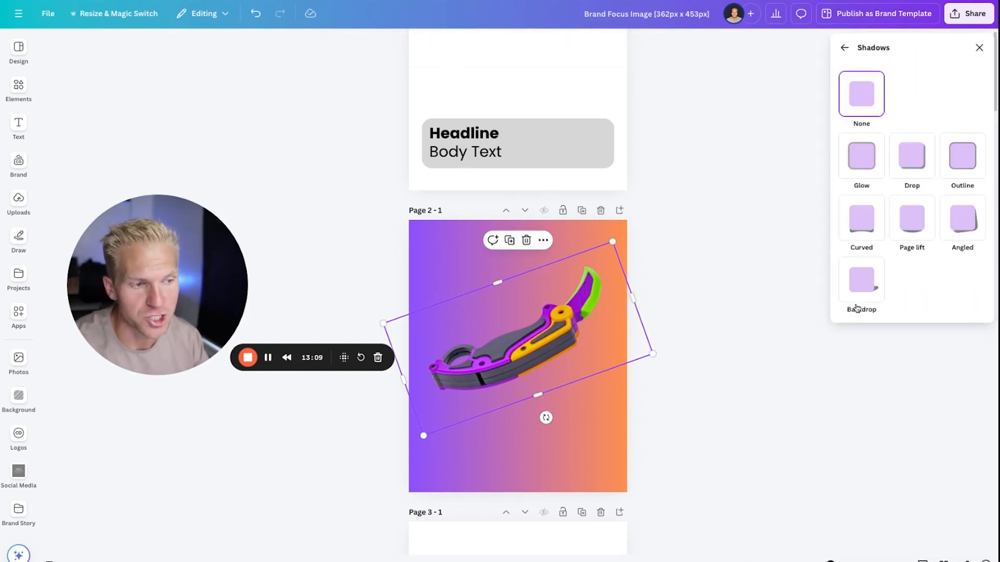
pyautogui.click(864, 155)
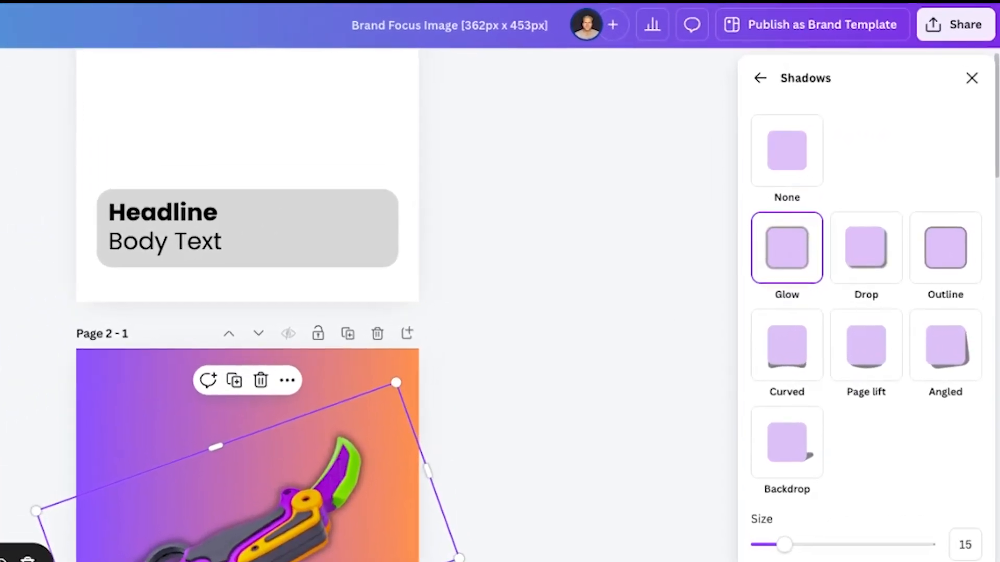
pyautogui.click(869, 244)
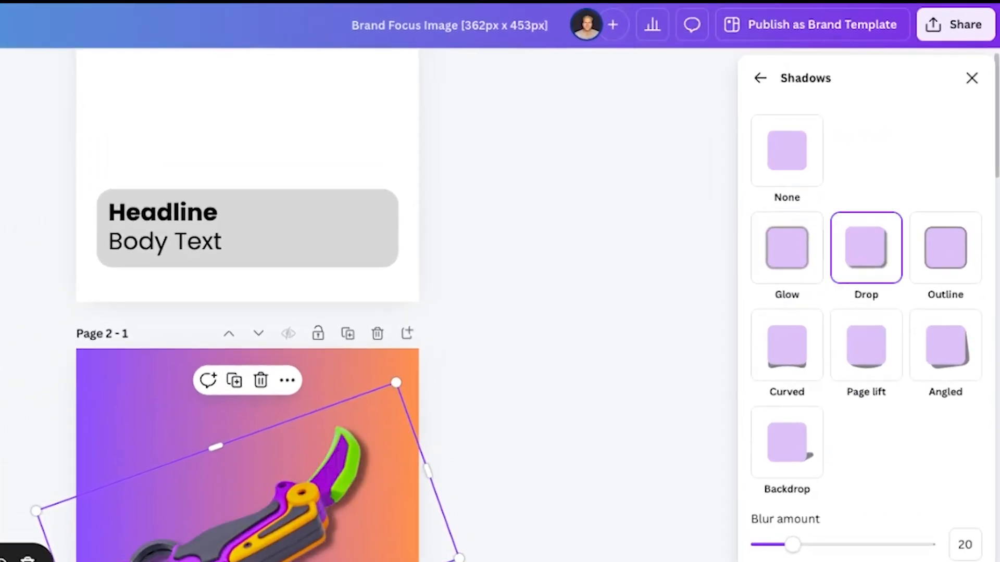
pyautogui.click(957, 255)
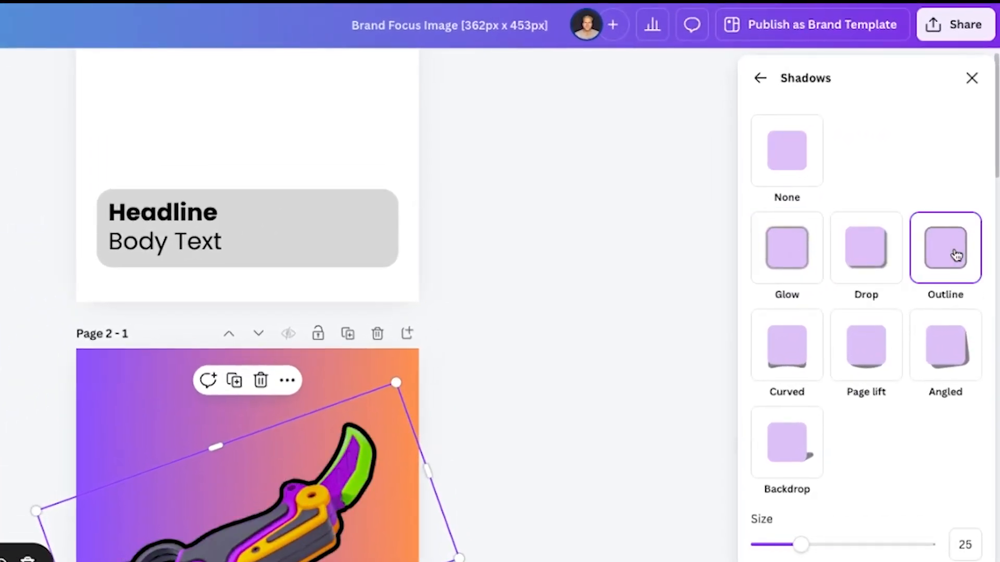
pyautogui.click(873, 266)
pyautogui.click(967, 376)
pyautogui.click(813, 424)
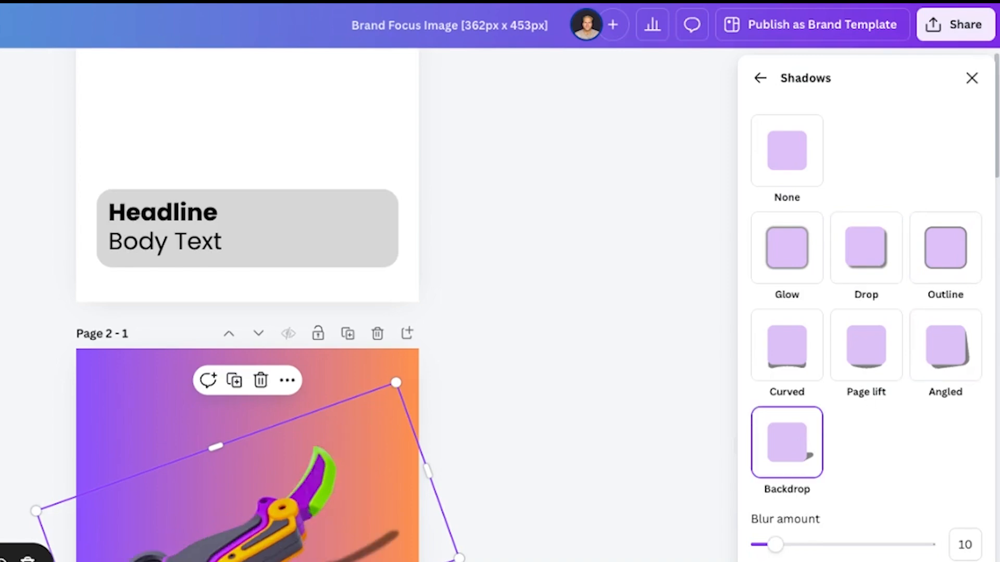
pyautogui.moveTo(562, 404); pyautogui.dragTo(545, 417)
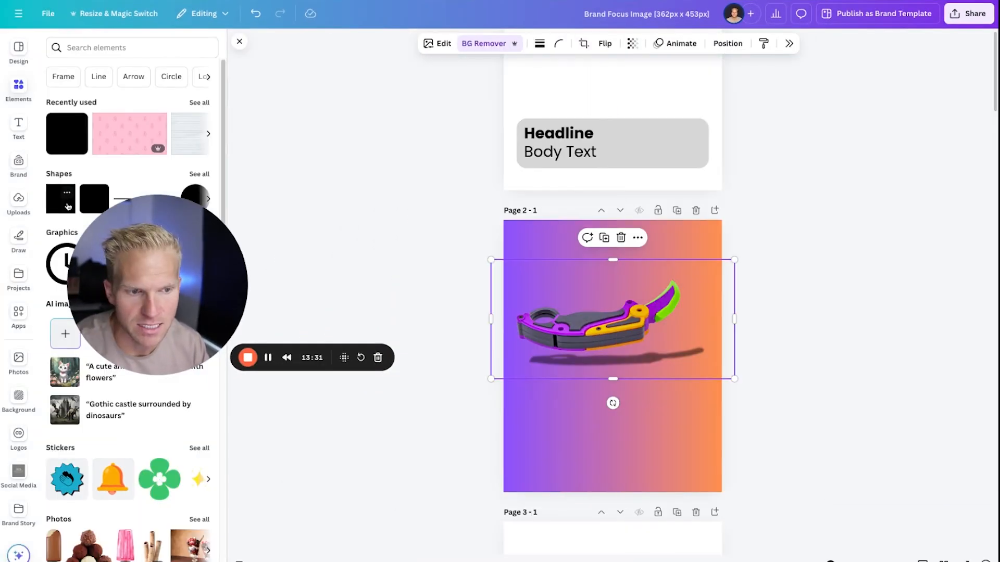
# Add a red rectangle across the lower part of page 2 behind the toy and enlarge the toy image.
pyautogui.press('r')
pyautogui.moveTo(613, 349); pyautogui.dragTo(748, 433)
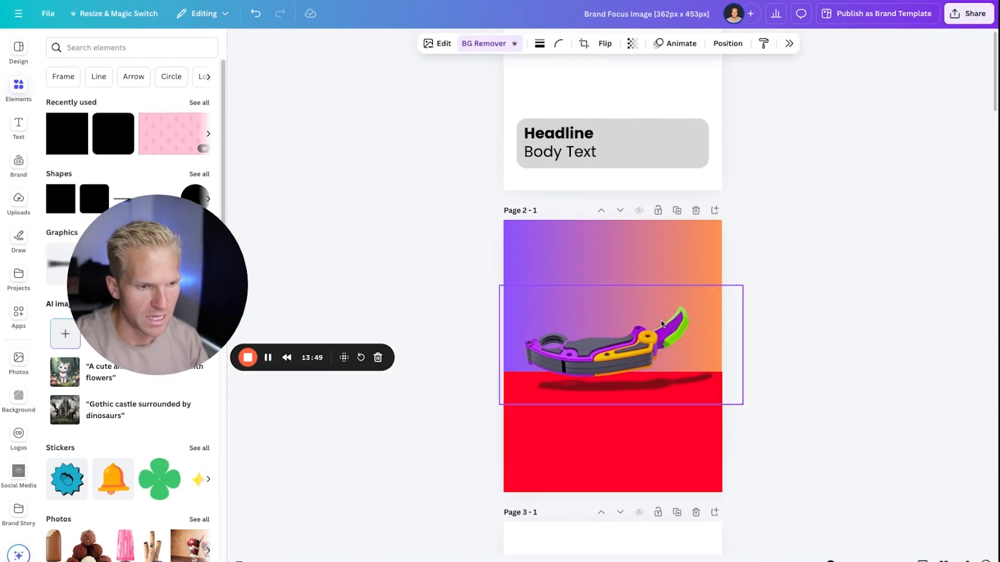
pyautogui.moveTo(660, 305)
pyautogui.mouseDown()
pyautogui.moveTo(661, 323)
pyautogui.moveTo(672, 316)
pyautogui.mouseUp()
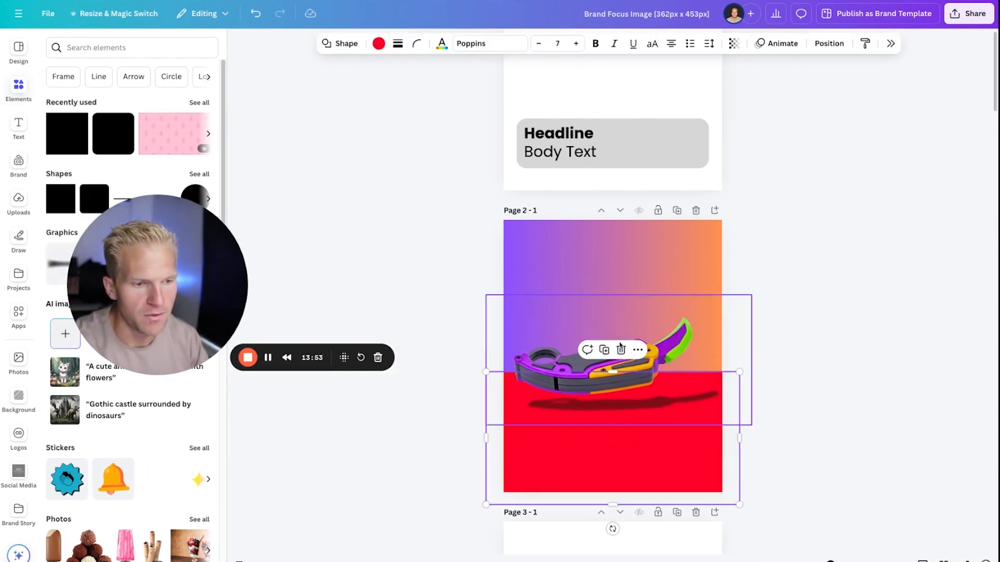
# Recolour the rectangle to the dark slate blue in Funnel Colors and reposition the toy over it.
pyautogui.click(378, 44)
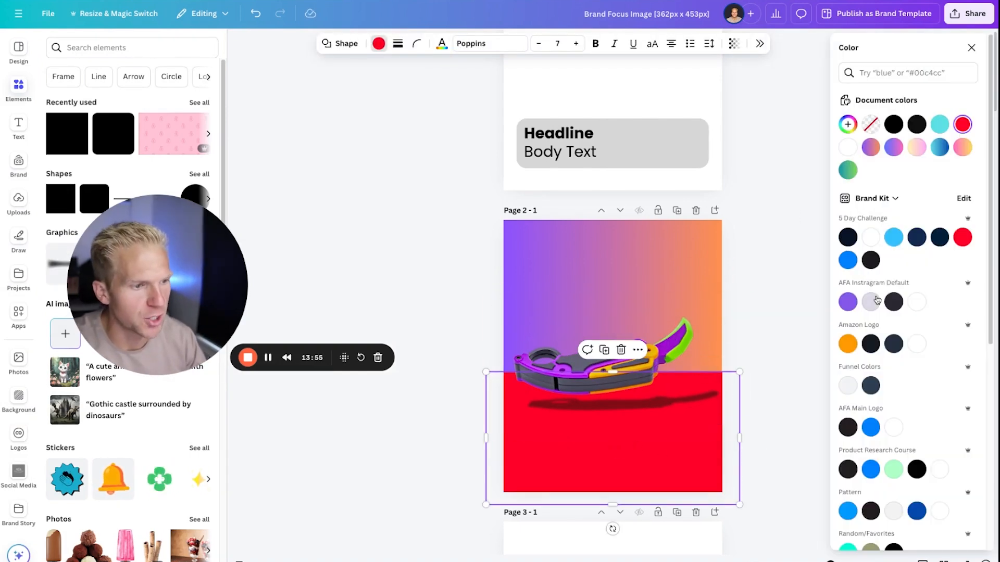
pyautogui.click(877, 300)
pyautogui.click(872, 385)
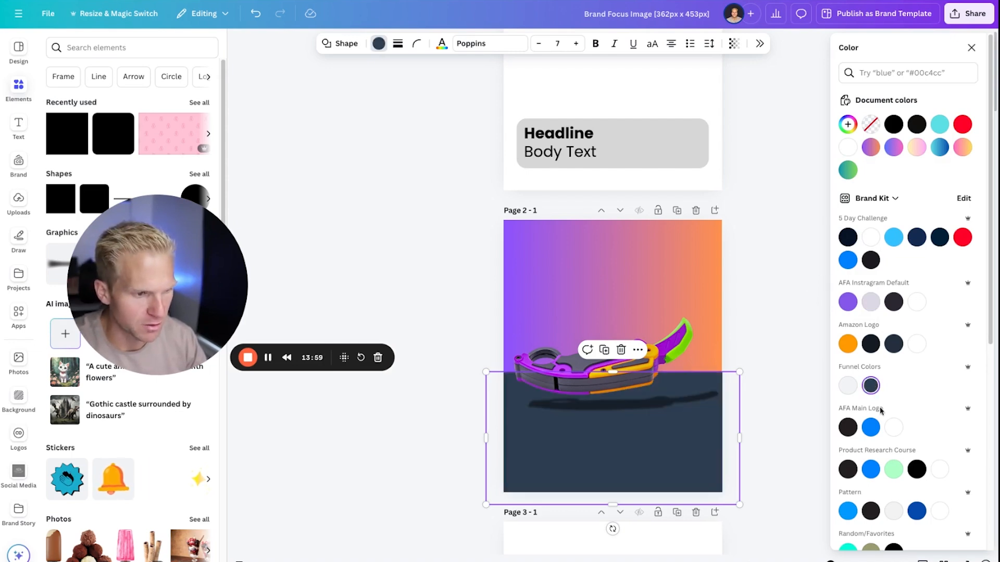
pyautogui.press('Escape')
pyautogui.click(689, 350)
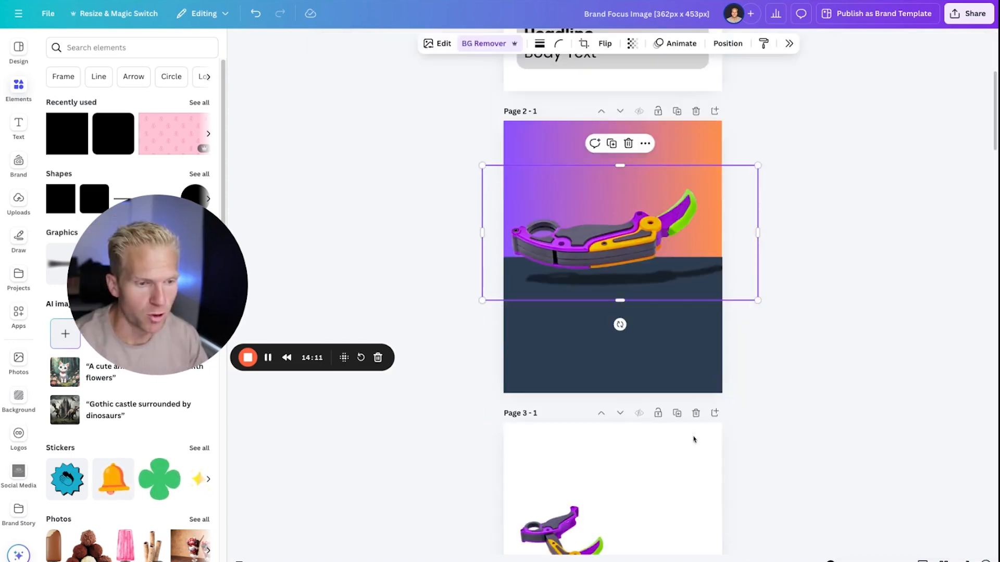
pyautogui.scroll(3, 695, 425)
# Duplicate page 2, clear the copy to a blank white page and move the yellow toys photo onto it.
pyautogui.click(678, 263)
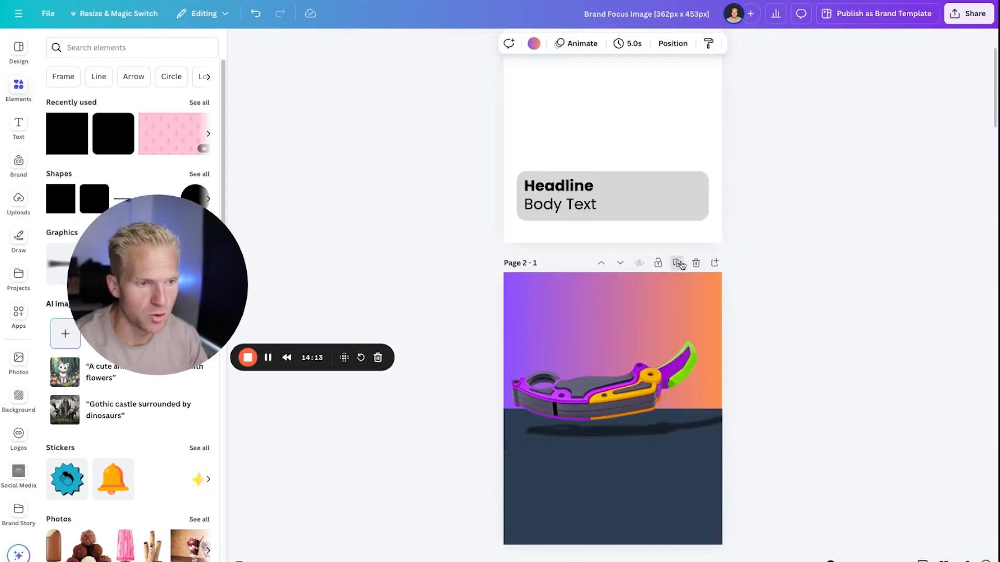
pyautogui.click(658, 356)
pyautogui.press('Delete')
pyautogui.click(658, 358)
pyautogui.press('Delete')
pyautogui.click(658, 442)
pyautogui.press('Delete')
pyautogui.scroll(-4, 651, 448)
pyautogui.click(627, 541)
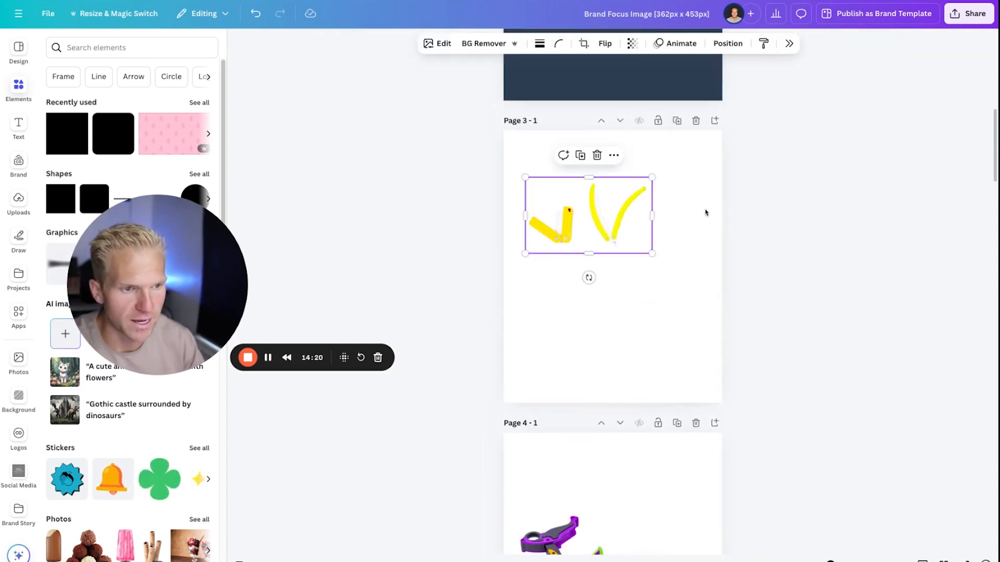
pyautogui.moveTo(191, 299); pyautogui.dragTo(830, 264)
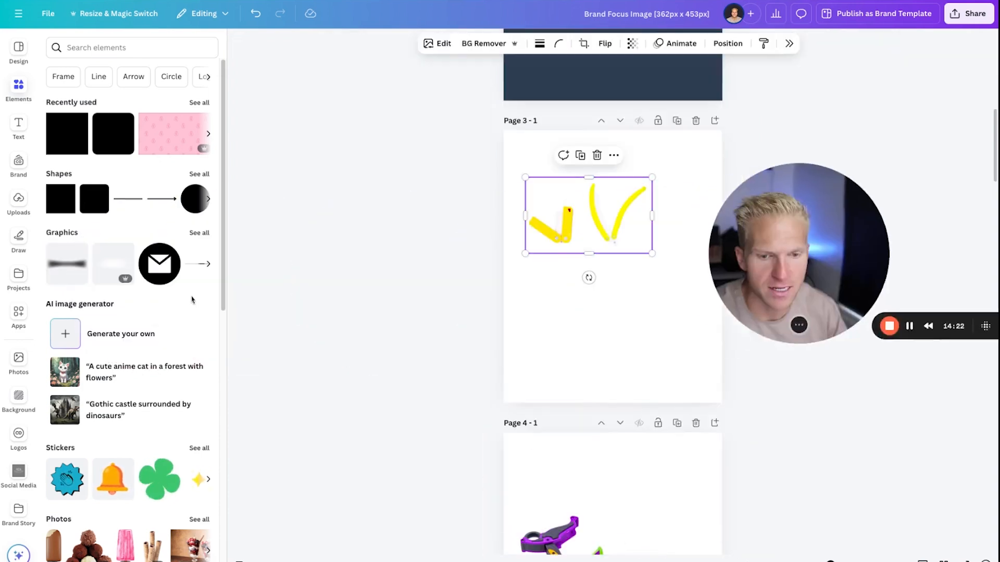
pyautogui.scroll(-20, 555, 368)
pyautogui.scroll(-6, 554, 368)
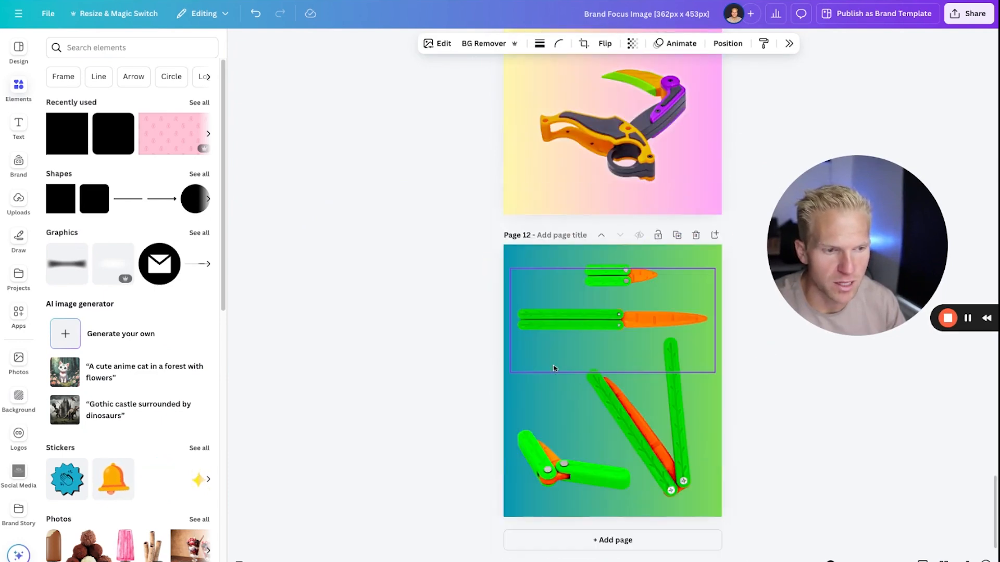
pyautogui.scroll(4, 554, 368)
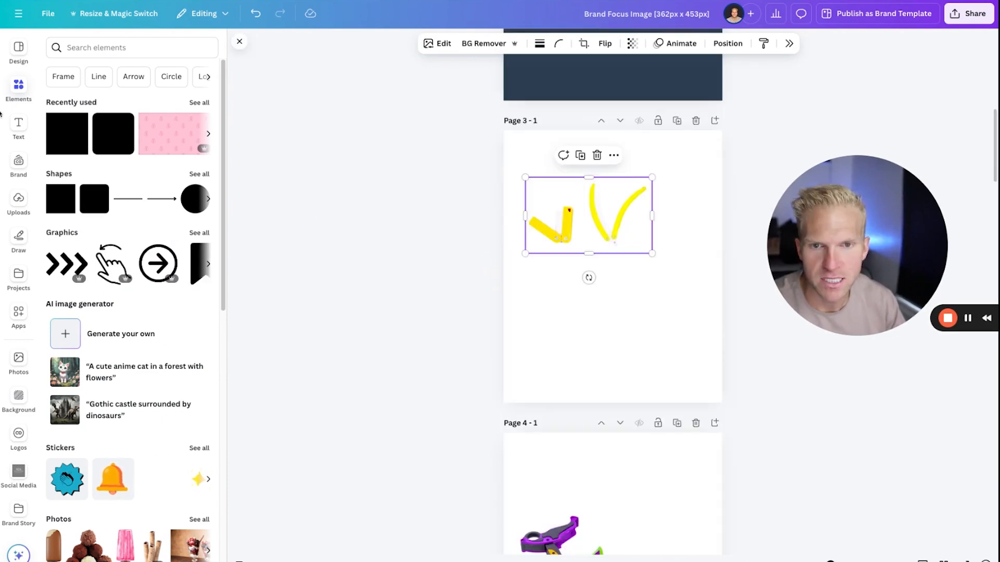
# Search the background library for "toys" and for "food", and browse the food backgrounds.
pyautogui.click(84, 48)
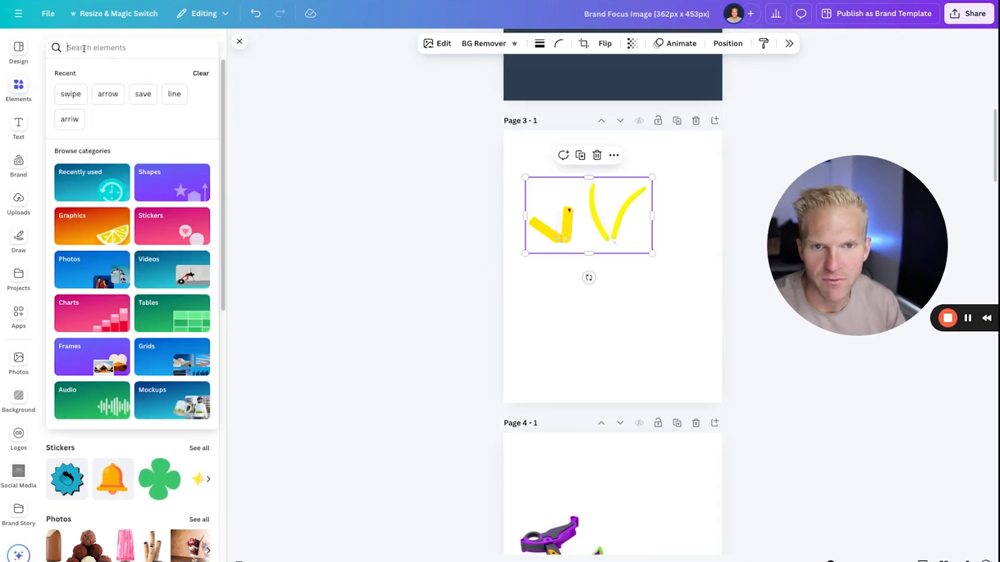
pyautogui.click(18, 48)
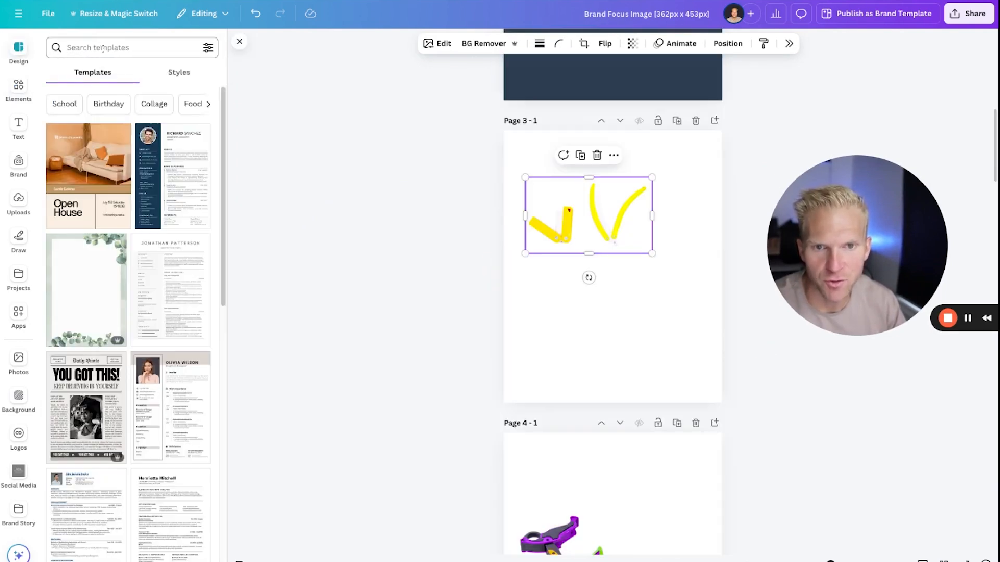
pyautogui.click(103, 48)
pyautogui.click(19, 397)
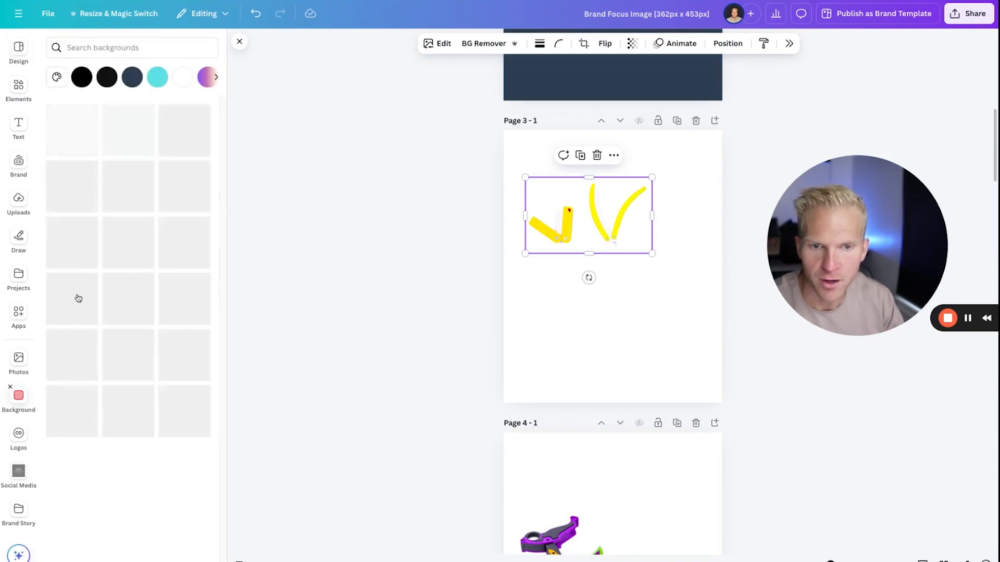
pyautogui.click(94, 47)
pyautogui.write('toys')
pyautogui.press('Return')
pyautogui.write('food')
pyautogui.press('Return')
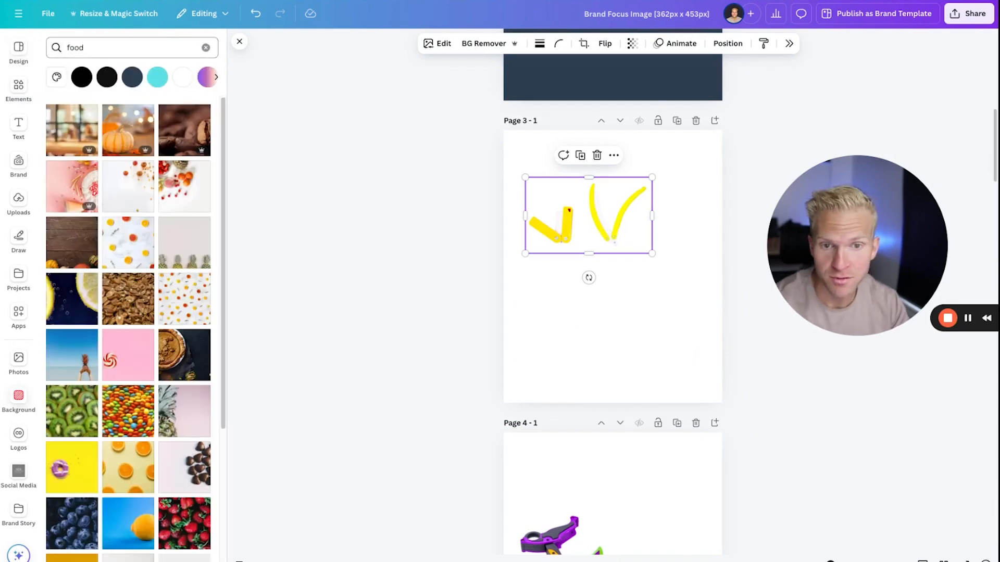
pyautogui.scroll(-3, 177, 380)
pyautogui.scroll(-1, 177, 381)
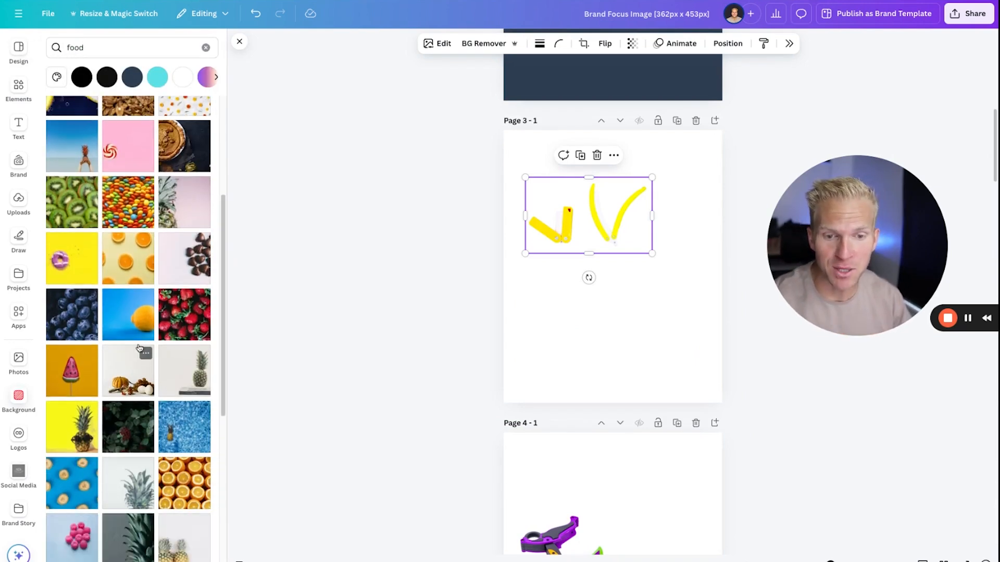
pyautogui.scroll(-5, 139, 347)
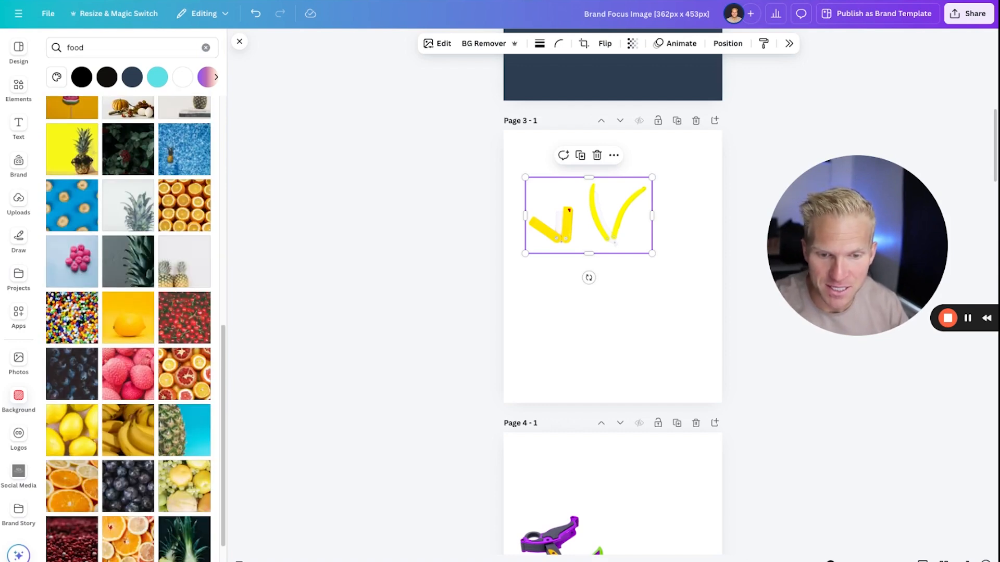
# Try the pineapple photo with the blue backdrop as page 3's background and undo it.
pyautogui.click(640, 174)
pyautogui.click(199, 440)
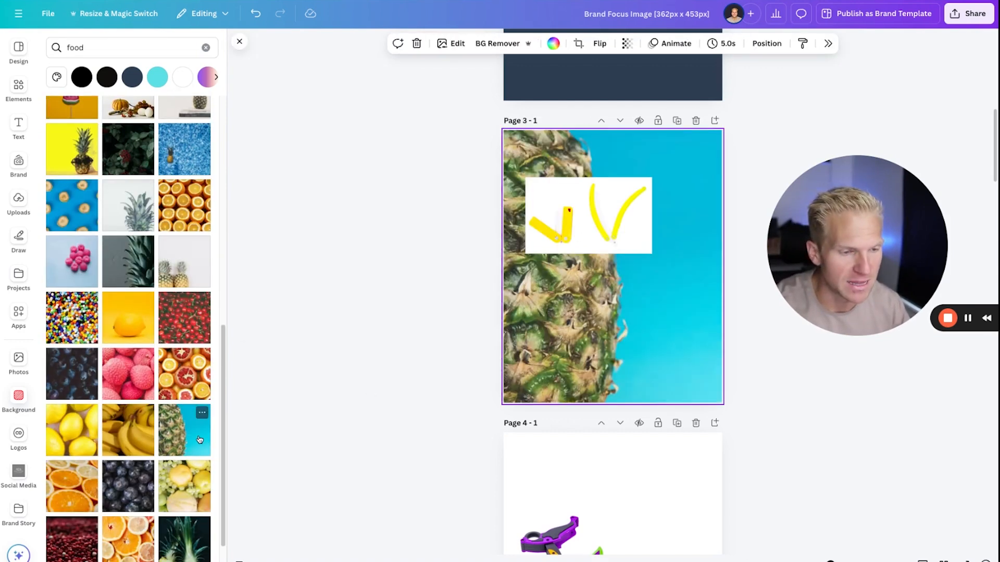
pyautogui.hotkey('ctrl', 'z')
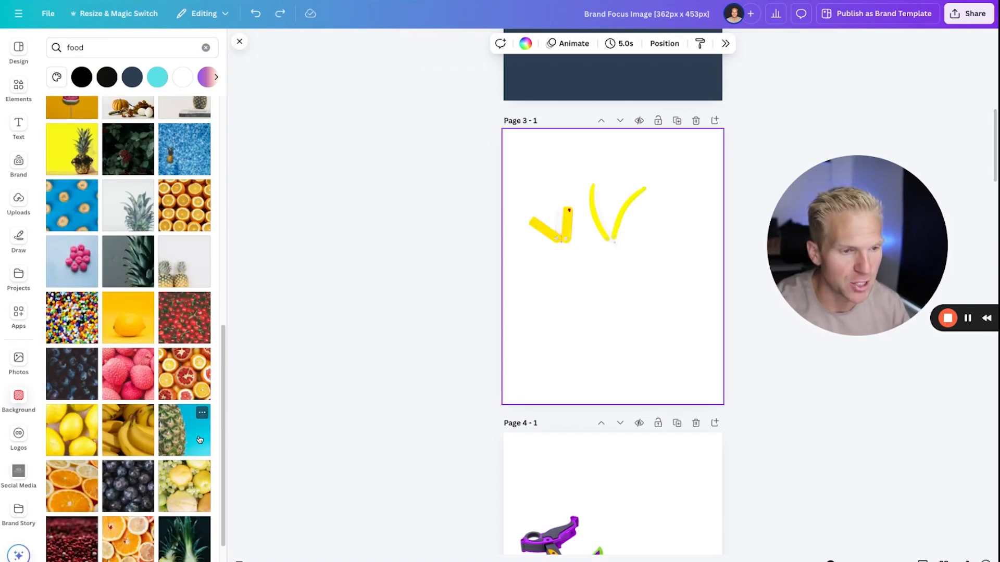
# Try several preset gradient fills on page 3's background, ending on the purple-to-green gradient.
pyautogui.click(525, 43)
pyautogui.scroll(-5, 900, 294)
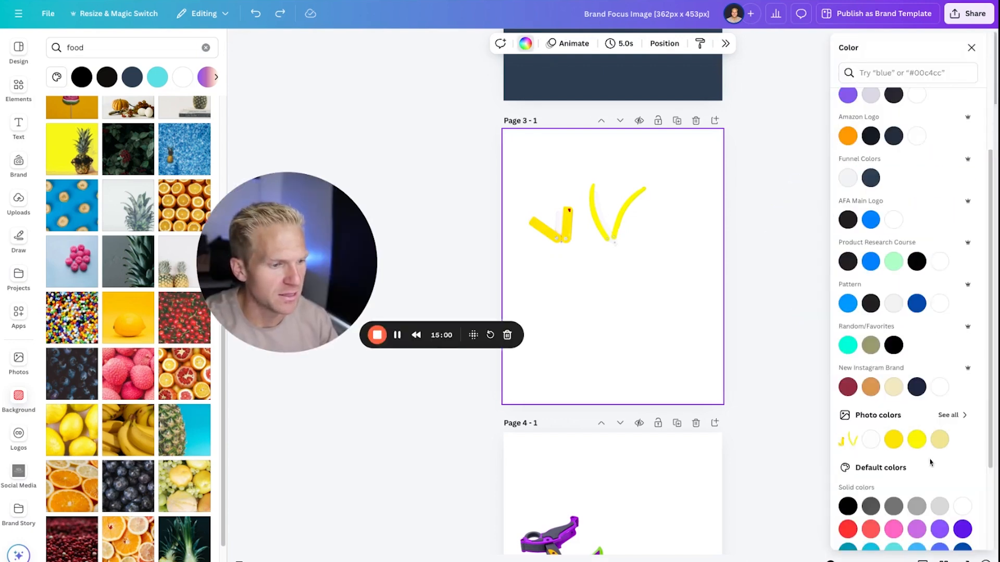
pyautogui.click(847, 345)
pyautogui.scroll(-3, 960, 453)
pyautogui.click(961, 449)
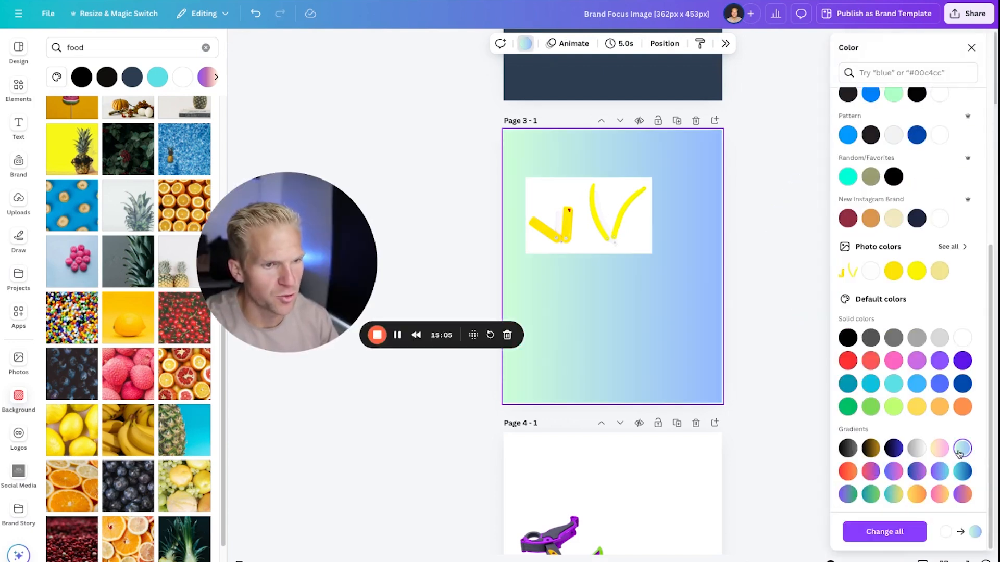
pyautogui.click(893, 494)
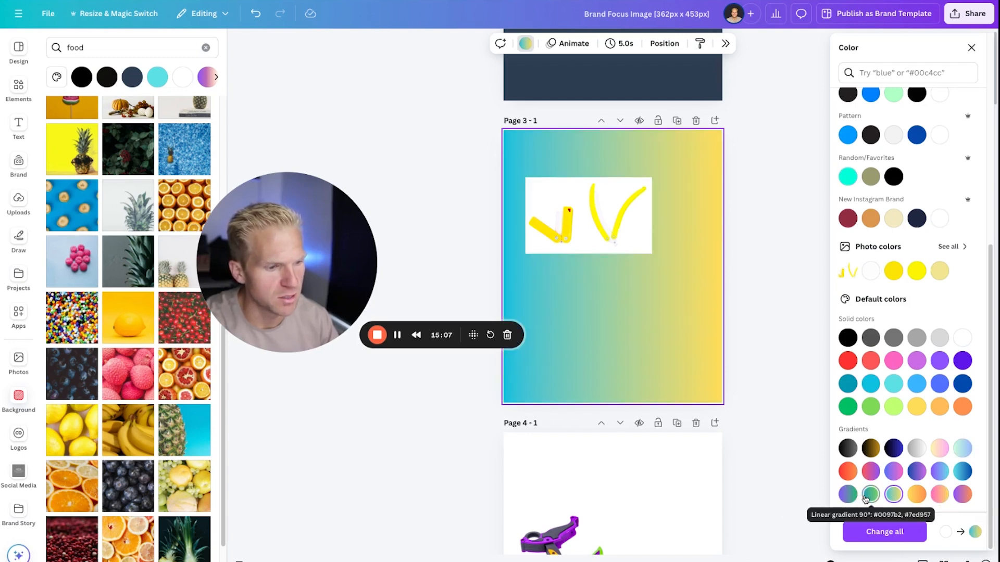
pyautogui.click(869, 496)
pyautogui.click(916, 495)
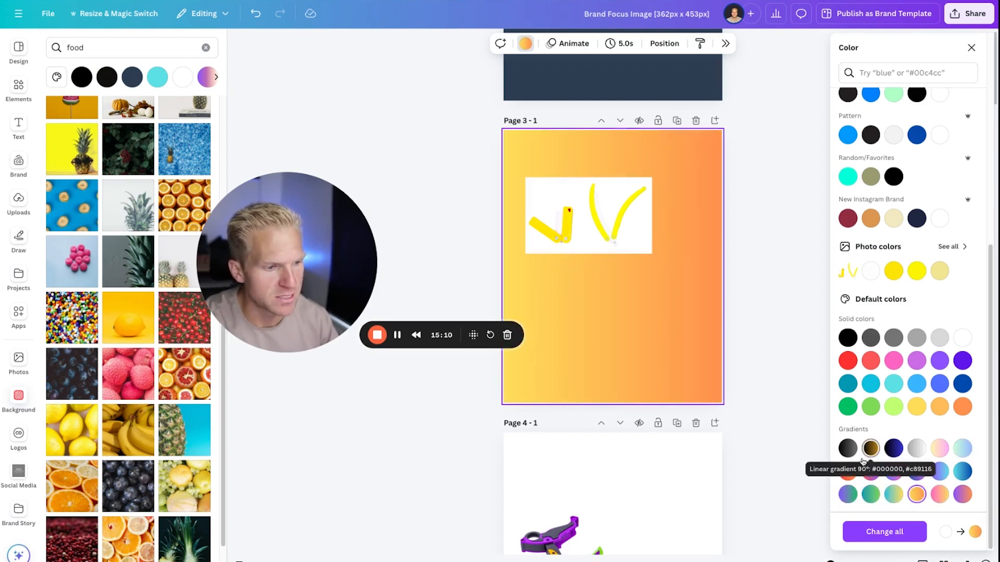
pyautogui.click(849, 472)
pyautogui.click(849, 494)
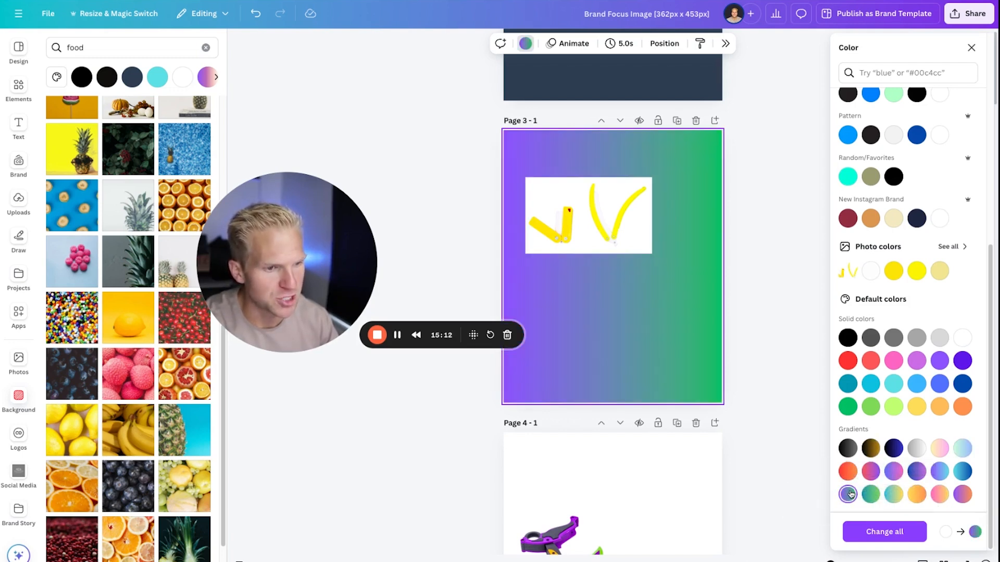
# Remove the background of the yellow toys photo, enlarge it, and split it into two separately cropped toys using a duplicate.
pyautogui.click(632, 236)
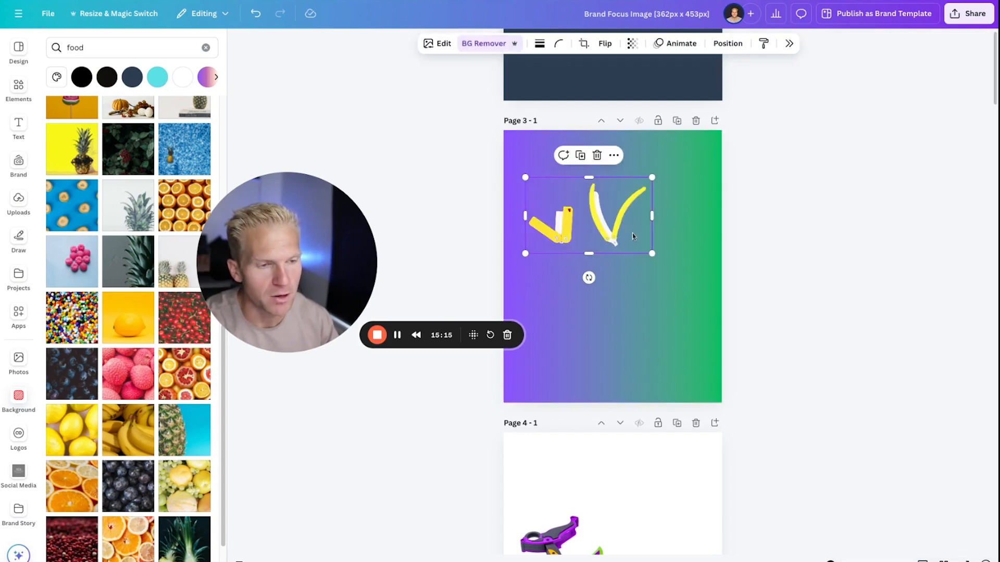
pyautogui.moveTo(652, 253); pyautogui.dragTo(700, 282)
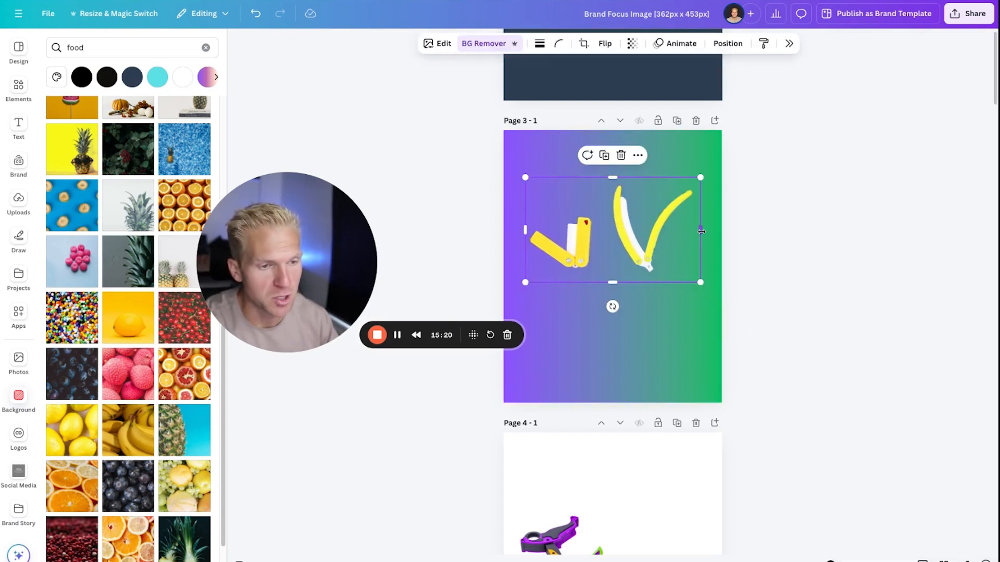
pyautogui.moveTo(701, 231); pyautogui.dragTo(651, 321)
pyautogui.press('super+d')
pyautogui.moveTo(694, 320); pyautogui.dragTo(705, 320)
pyautogui.moveTo(671, 325); pyautogui.dragTo(662, 193)
pyautogui.moveTo(573, 253); pyautogui.dragTo(559, 314)
pyautogui.moveTo(666, 194); pyautogui.dragTo(654, 215)
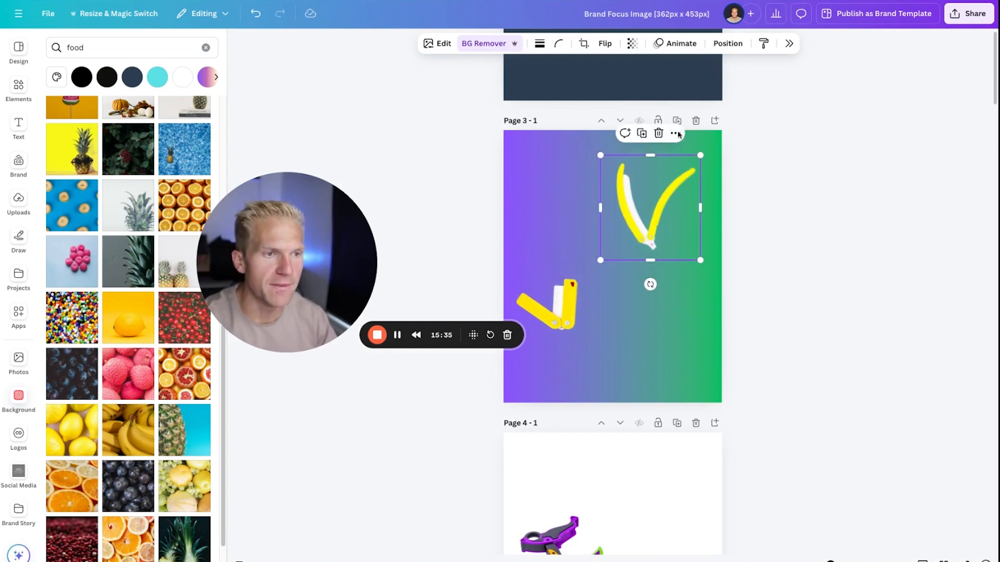
# Add a Glow shadow to both yellow toys, trying Angled and Outline on the lower one before choosing Glow.
pyautogui.click(442, 45)
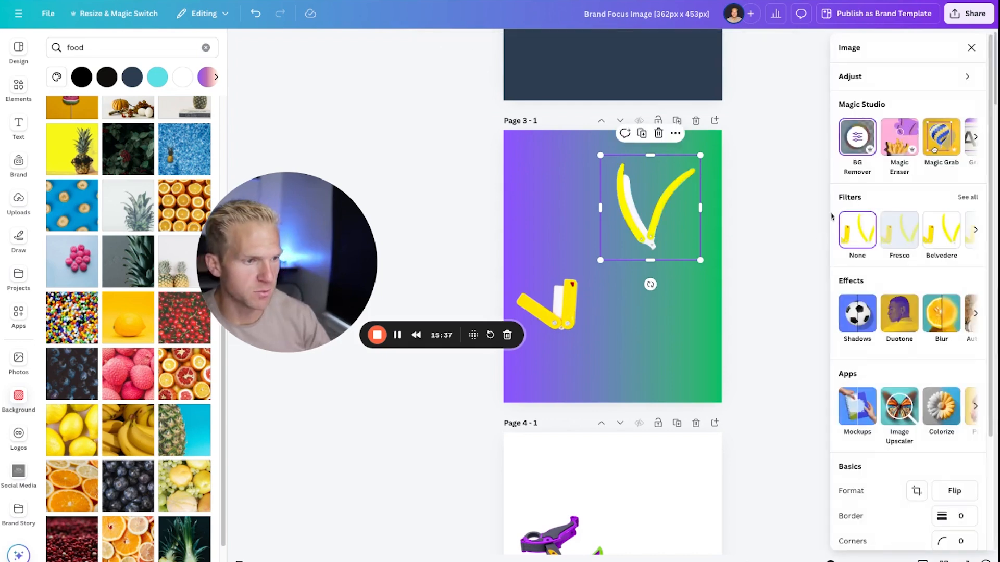
pyautogui.click(862, 319)
pyautogui.click(860, 159)
pyautogui.click(561, 315)
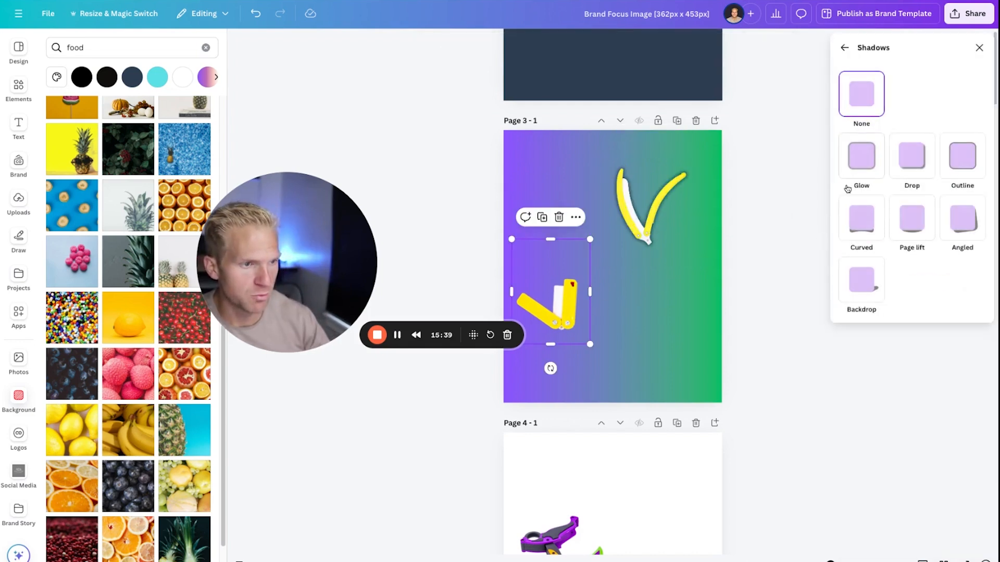
pyautogui.click(857, 164)
pyautogui.click(979, 225)
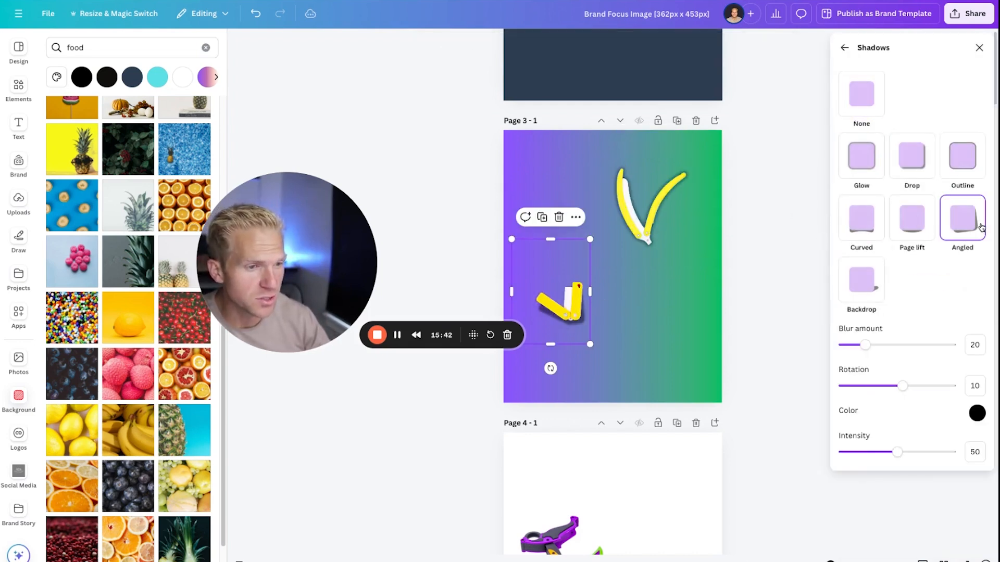
pyautogui.click(952, 172)
pyautogui.click(859, 170)
# Enlarge and arrange both toys with the upper one rotated sideways, and set page 3's background to turquoise.
pyautogui.moveTo(565, 313); pyautogui.dragTo(588, 268)
pyautogui.keyDown('shift'); pyautogui.click(628, 219); pyautogui.keyUp('shift')
pyautogui.moveTo(534, 300); pyautogui.dragTo(418, 401)
pyautogui.moveTo(613, 315); pyautogui.dragTo(645, 295)
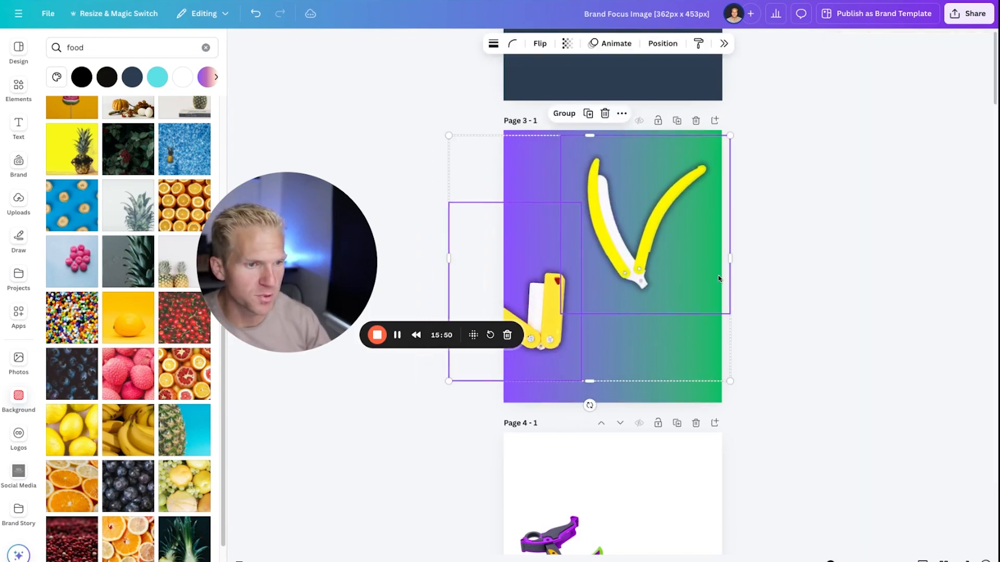
pyautogui.click(752, 282)
pyautogui.moveTo(674, 256); pyautogui.dragTo(653, 239)
pyautogui.moveTo(556, 325); pyautogui.dragTo(602, 329)
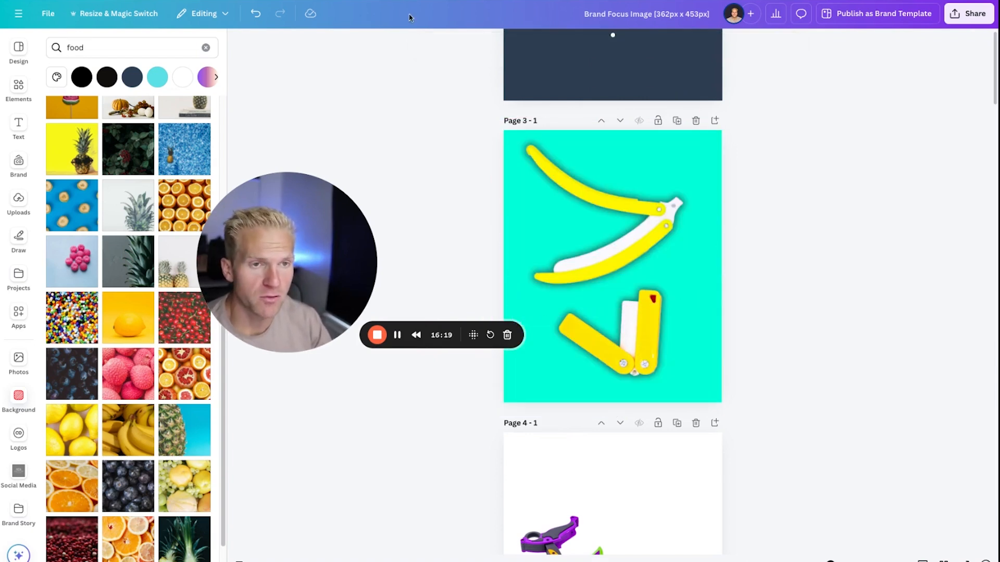
# Switch to the Amazon Brand Story editor and look through the module types that can be added.
pyautogui.hotkey('ctrl', 'Tab')
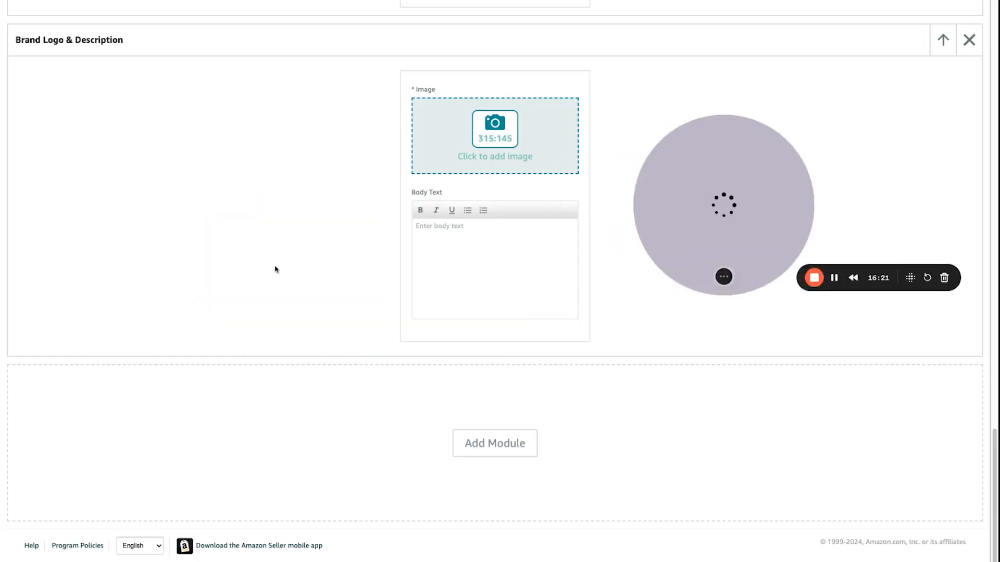
pyautogui.click(508, 437)
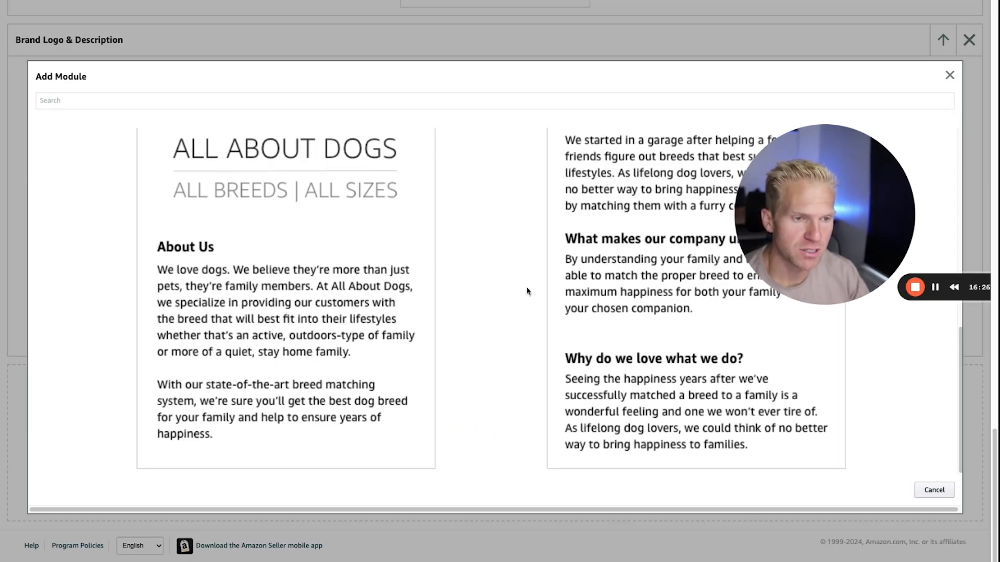
pyautogui.scroll(6, 521, 286)
pyautogui.scroll(-3, 266, 312)
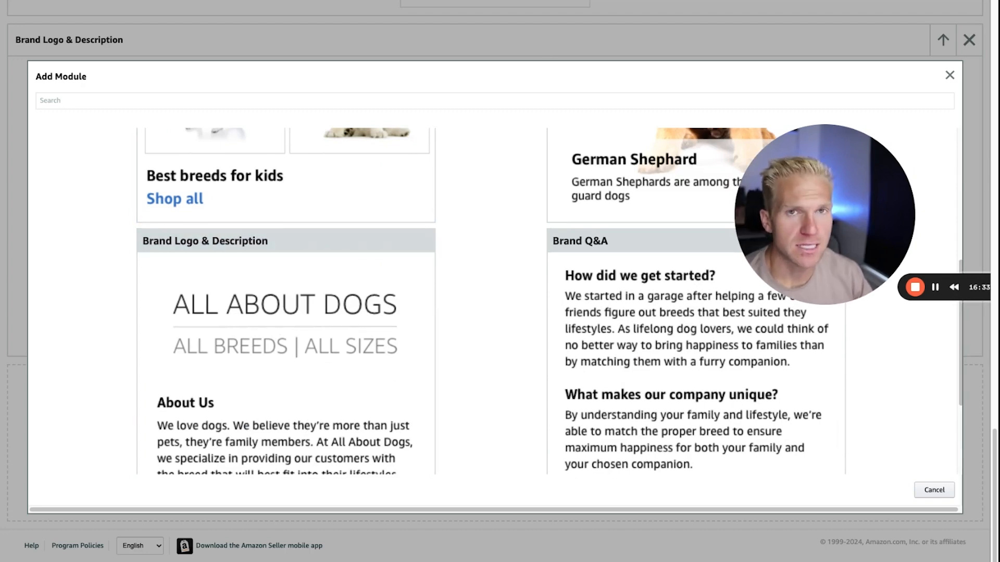
# Switch to the published Amazon fidget toy listing and examine the cards in its "From the brand" carousel.
pyautogui.moveTo(794, 159); pyautogui.dragTo(506, 183)
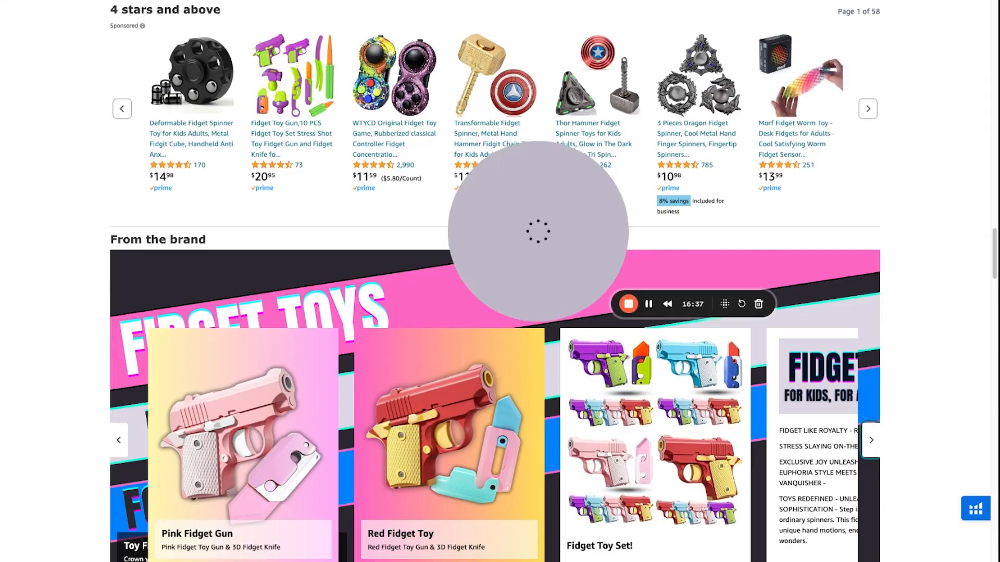
pyautogui.scroll(-4, 819, 106)
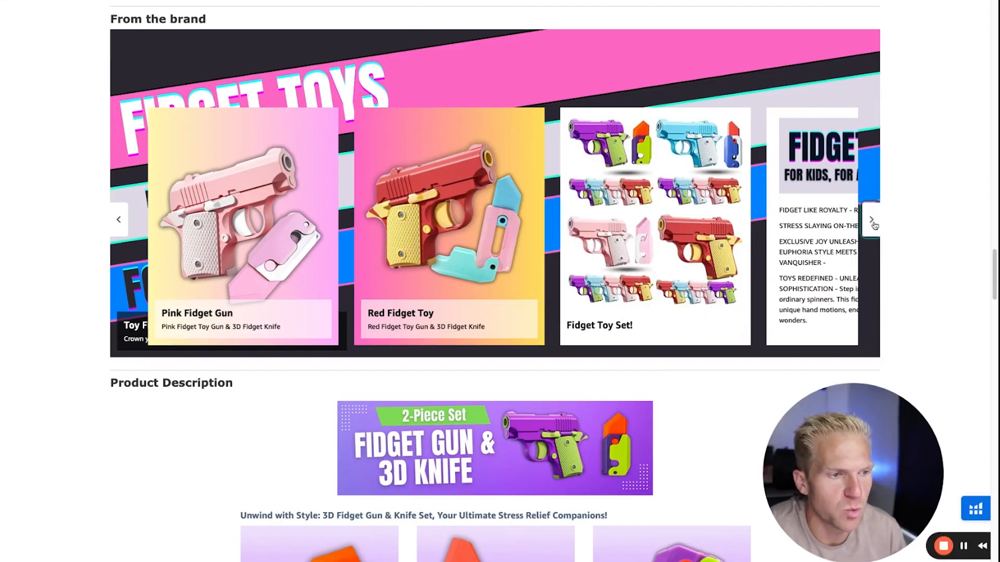
pyautogui.click(873, 223)
pyautogui.click(872, 222)
pyautogui.click(121, 230)
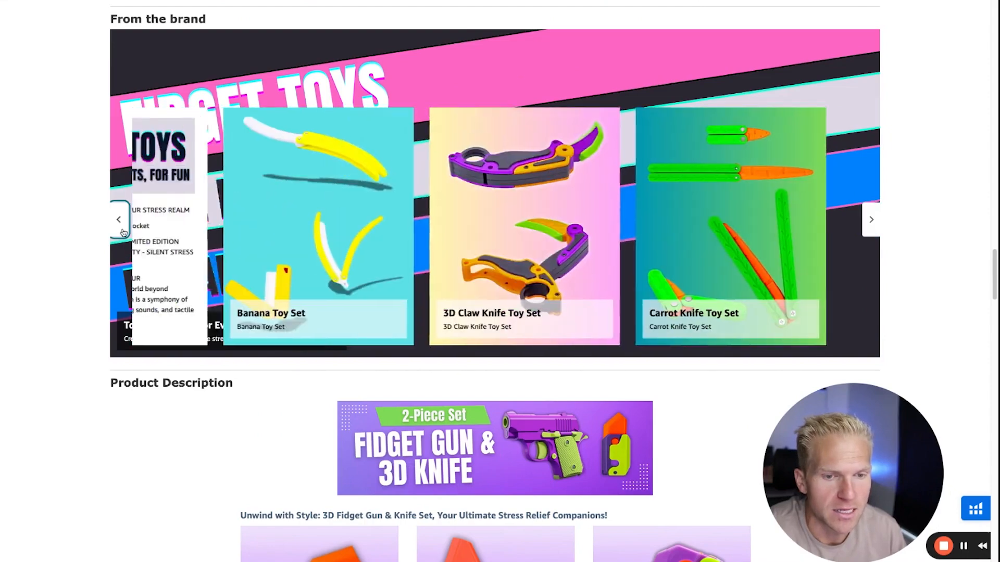
pyautogui.click(123, 233)
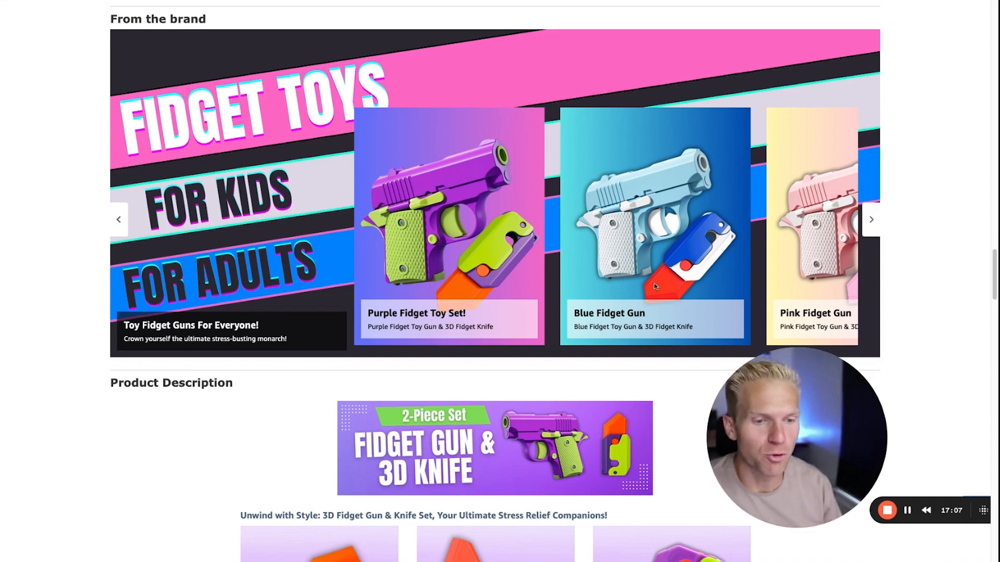
pyautogui.scroll(2, 615, 287)
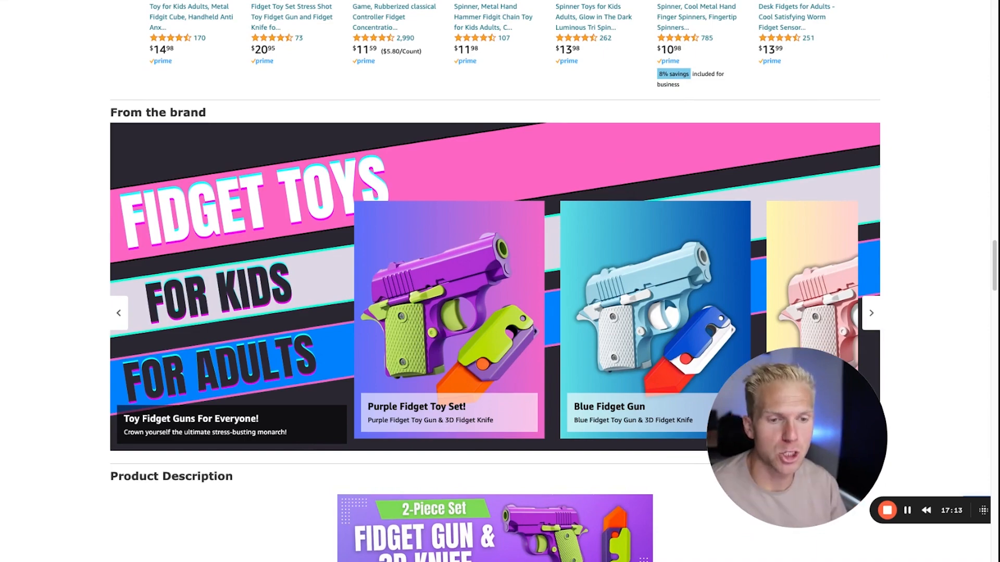
pyautogui.click(871, 312)
pyautogui.click(871, 312)
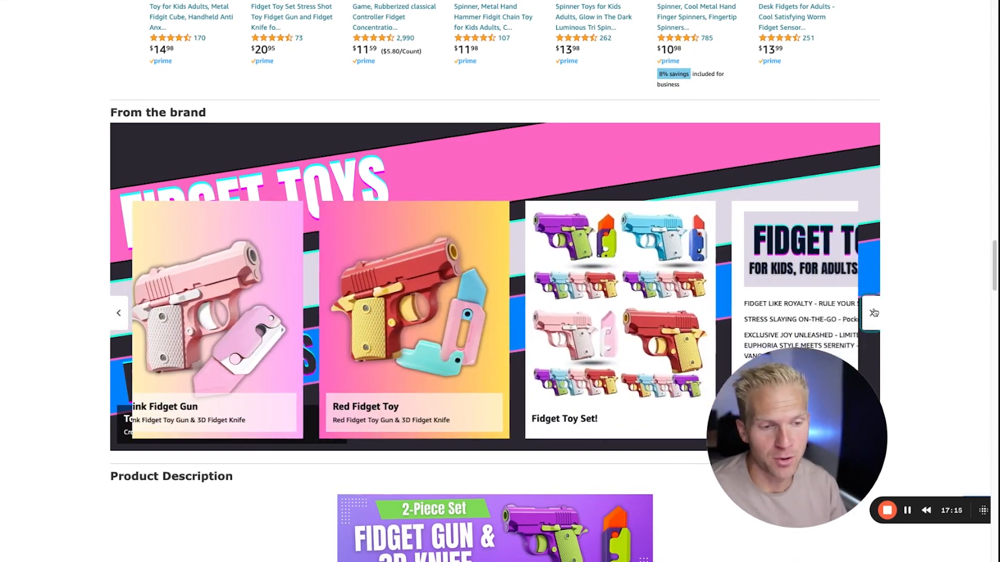
pyautogui.click(871, 312)
pyautogui.moveTo(834, 413); pyautogui.dragTo(587, 223)
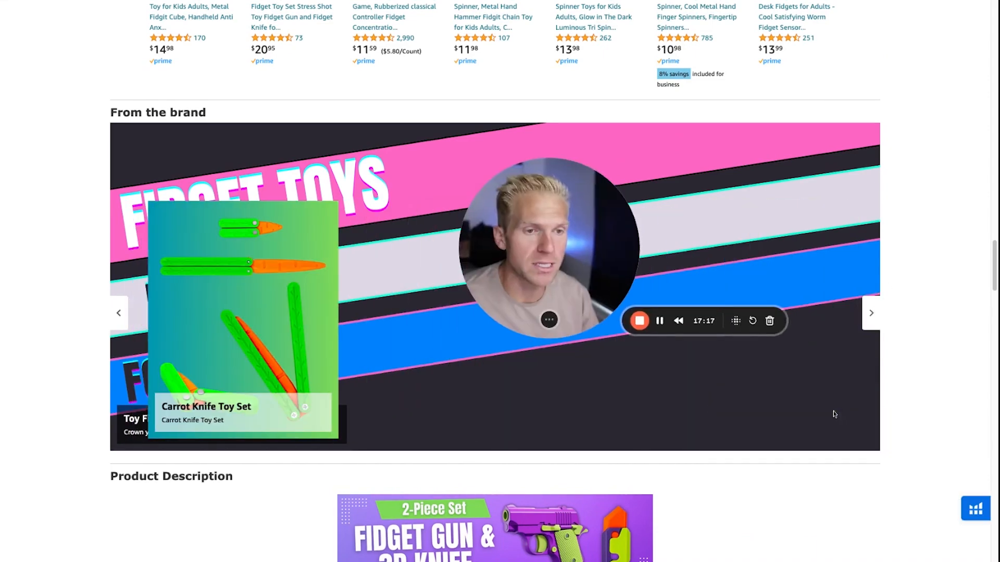